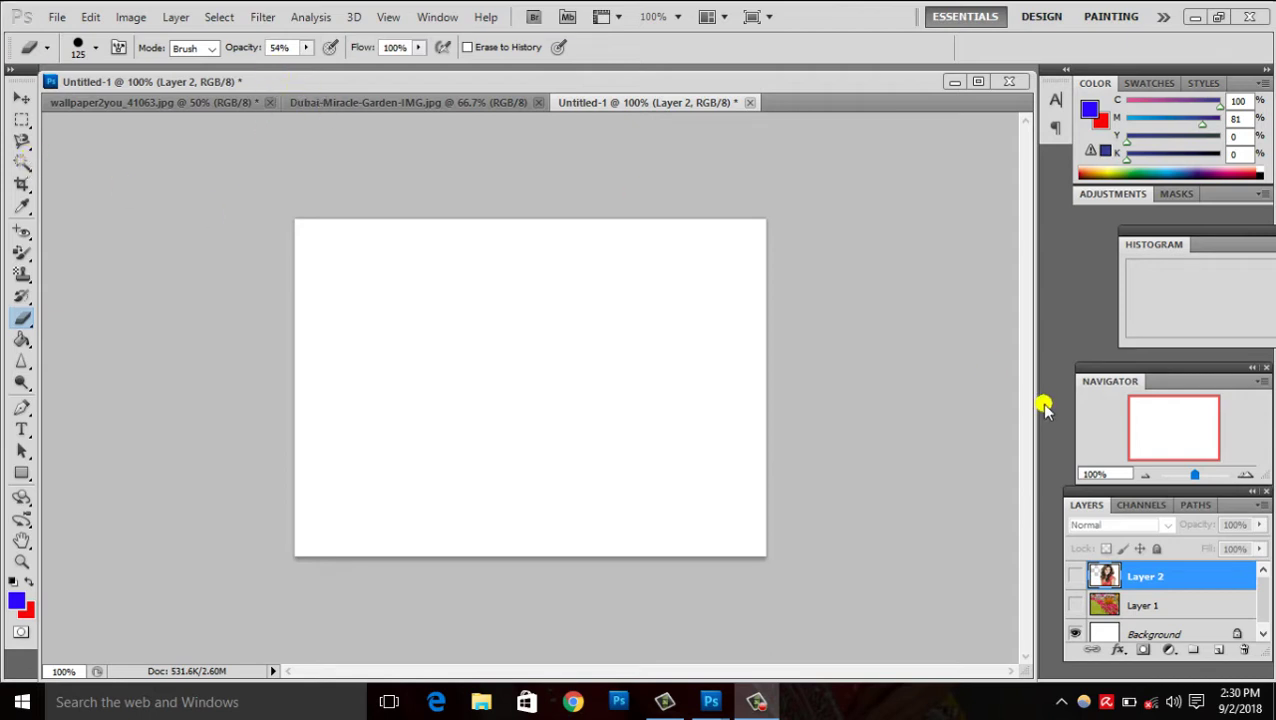
# Step: Activate Photoshop to show Untitled-1 with its portrait and garden layers hidden
pyautogui.click(1260, 600)
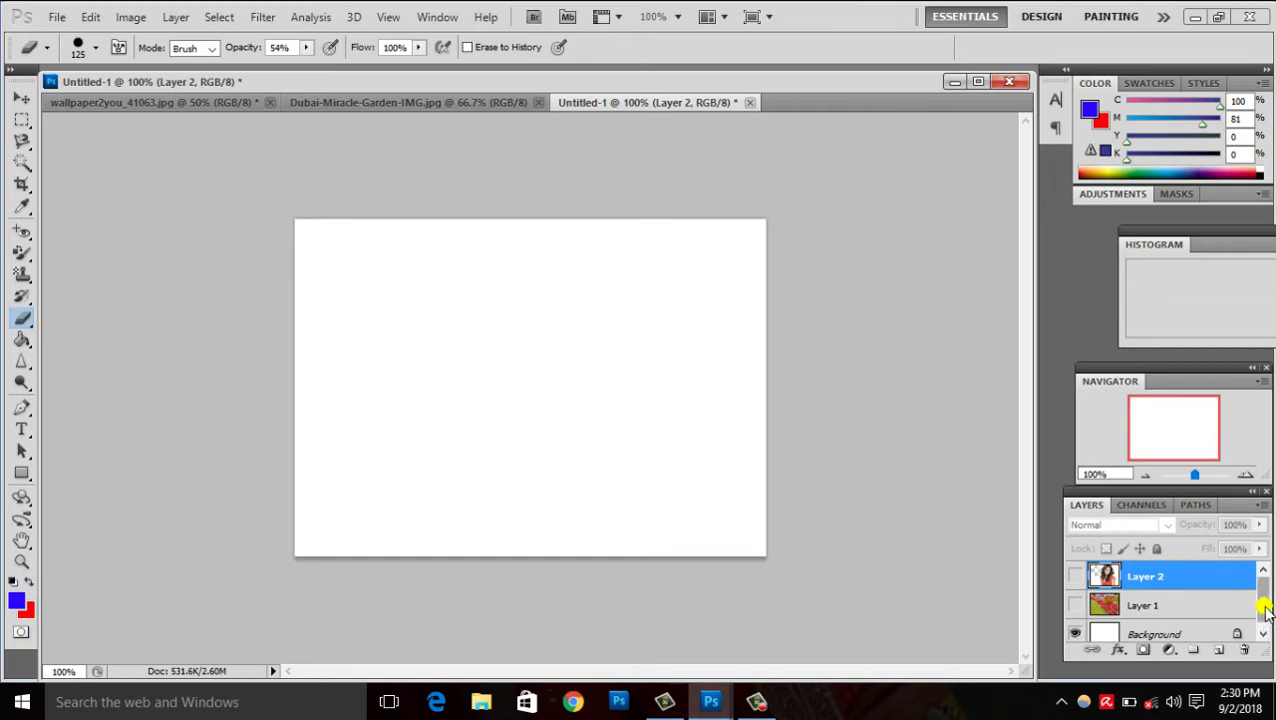
# Step: Delete Layer 2 and Layer 1 from Untitled-1, then bring up Dubai-Miracle-Garden-IMG.jpg
pyautogui.rightClick(1165, 588)
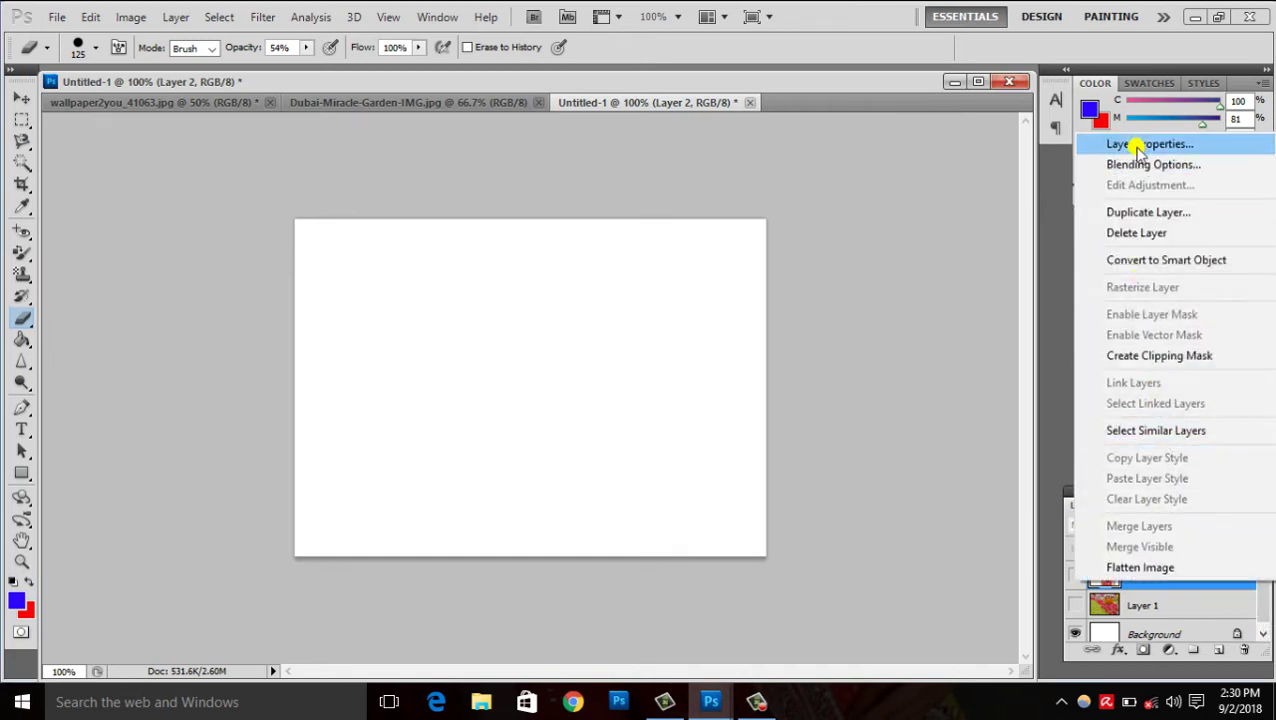
pyautogui.click(1136, 233)
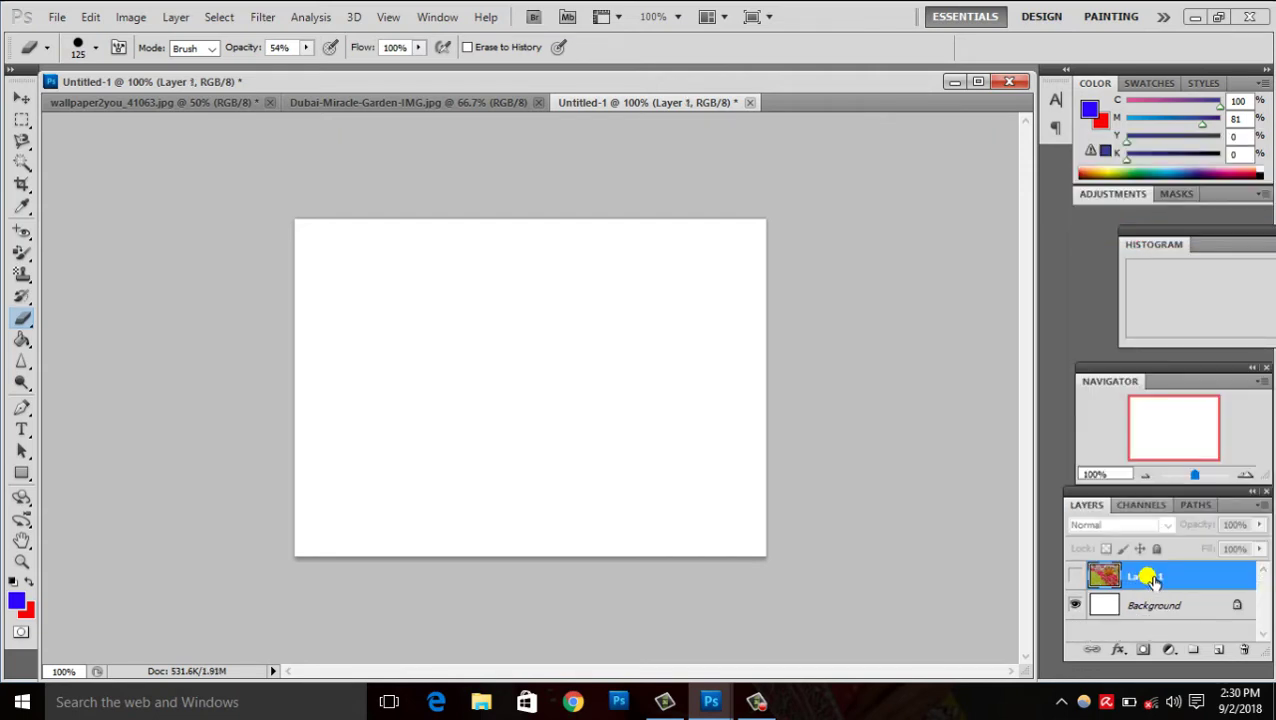
pyautogui.rightClick(1150, 573)
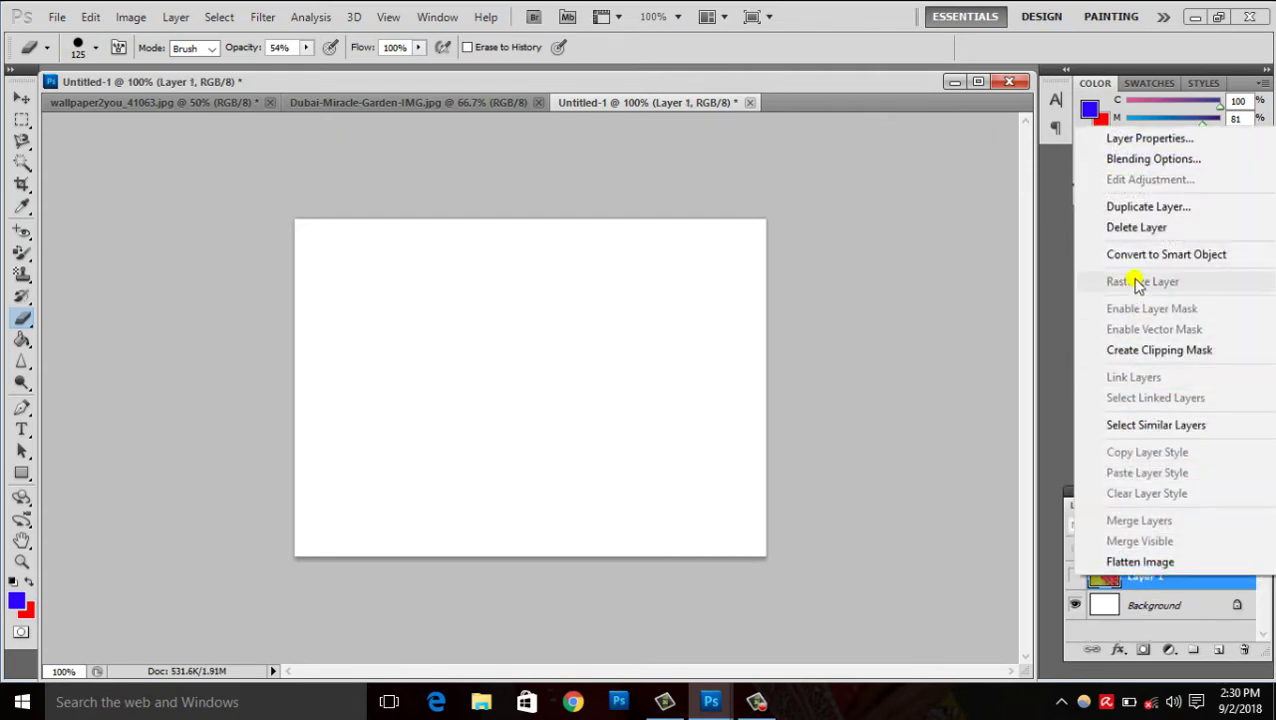
pyautogui.click(1137, 228)
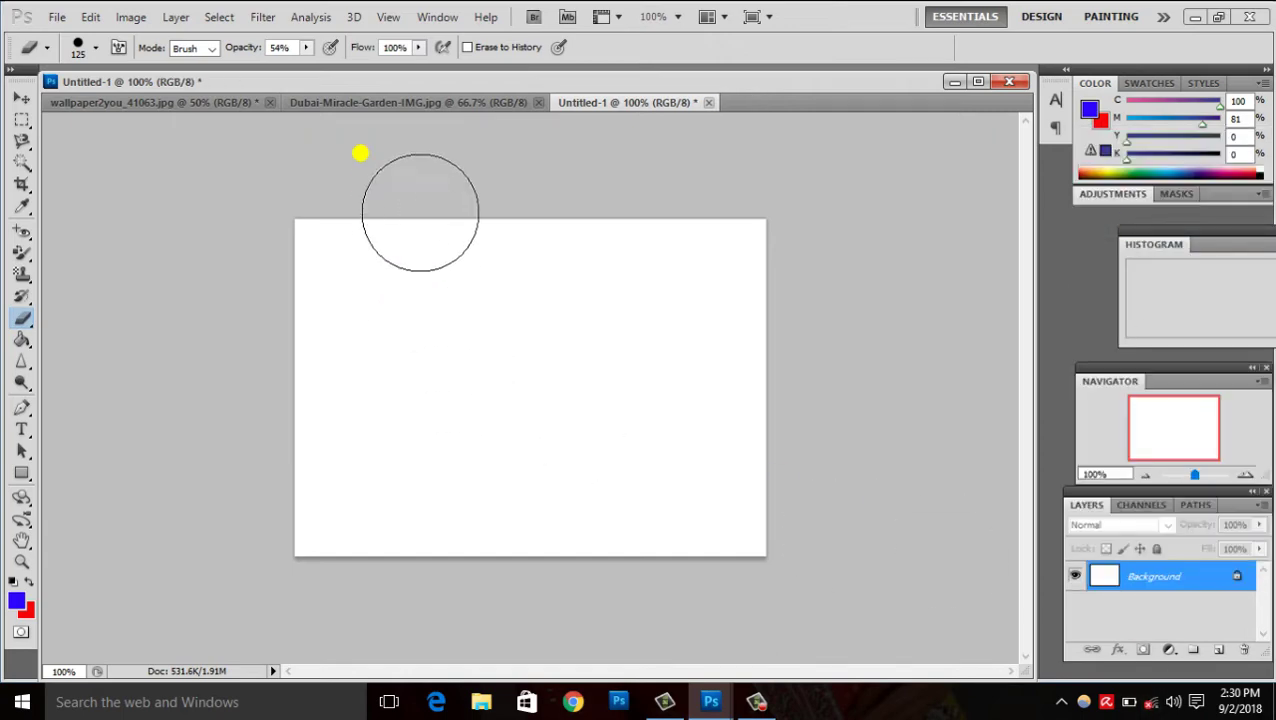
pyautogui.click(328, 106)
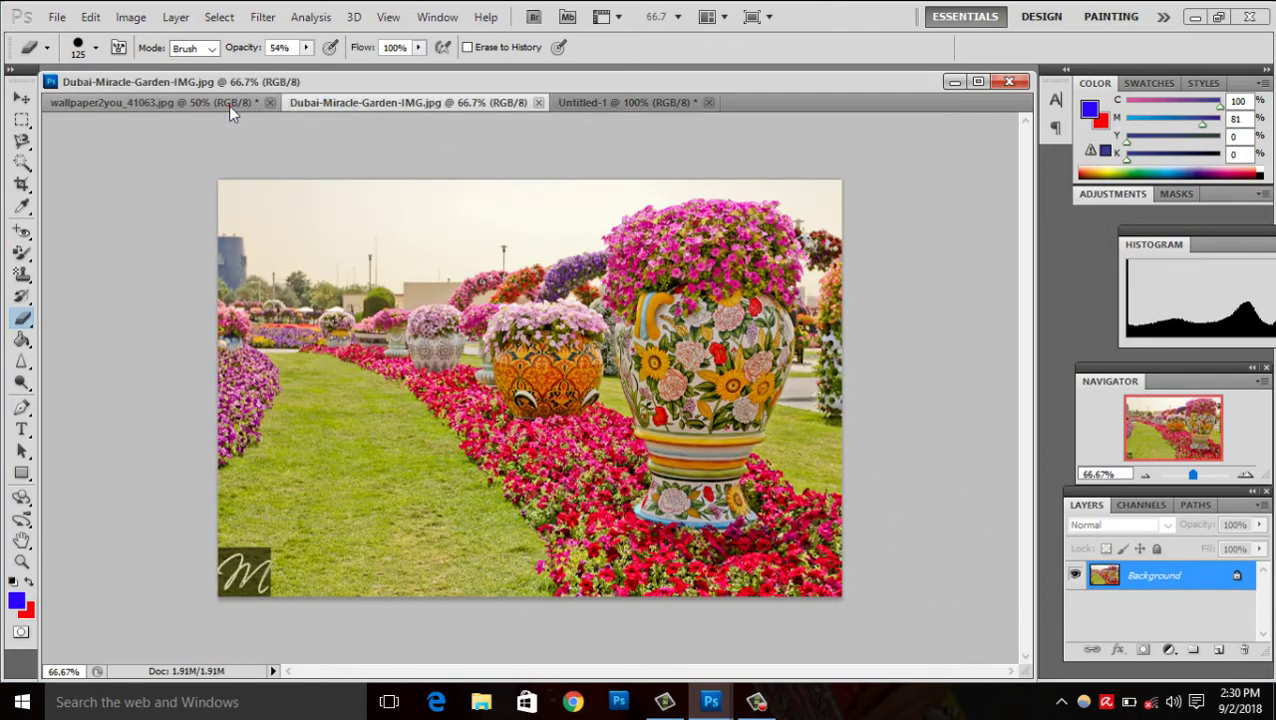
# Step: Copy the Dubai garden photo into Untitled-1 using the Move tool
pyautogui.click(228, 106)
pyautogui.click(622, 103)
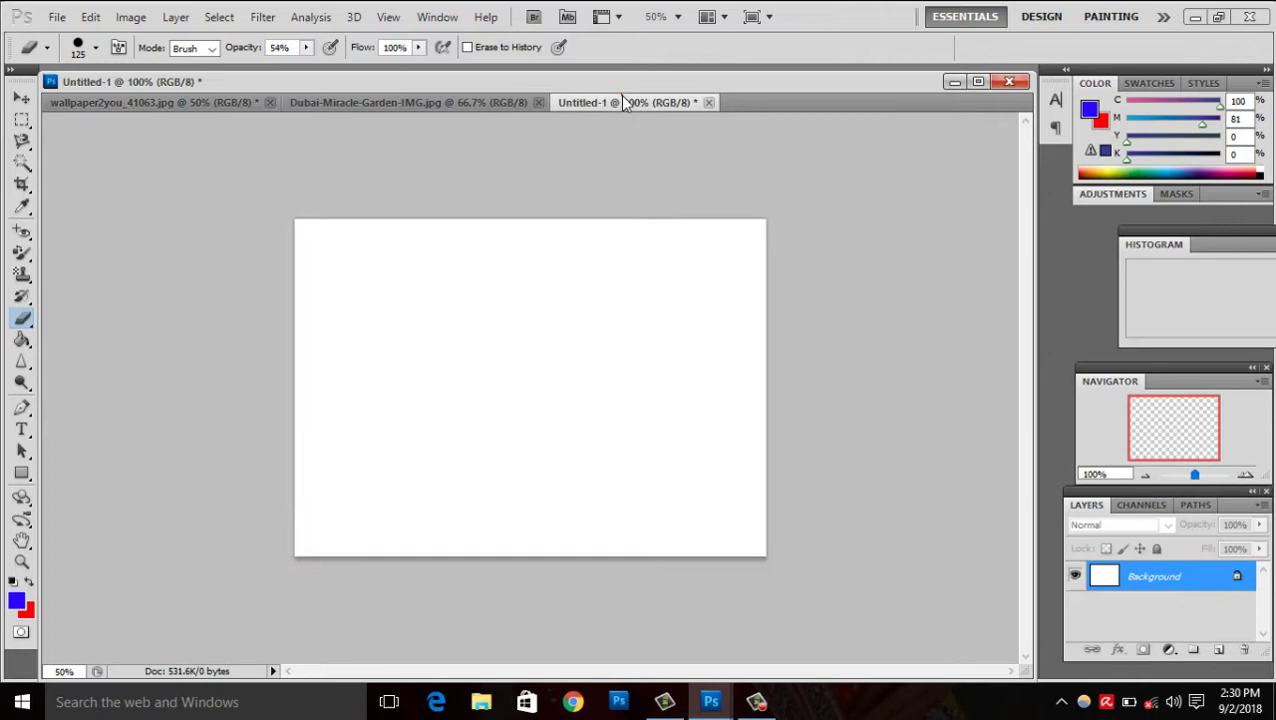
pyautogui.click(372, 103)
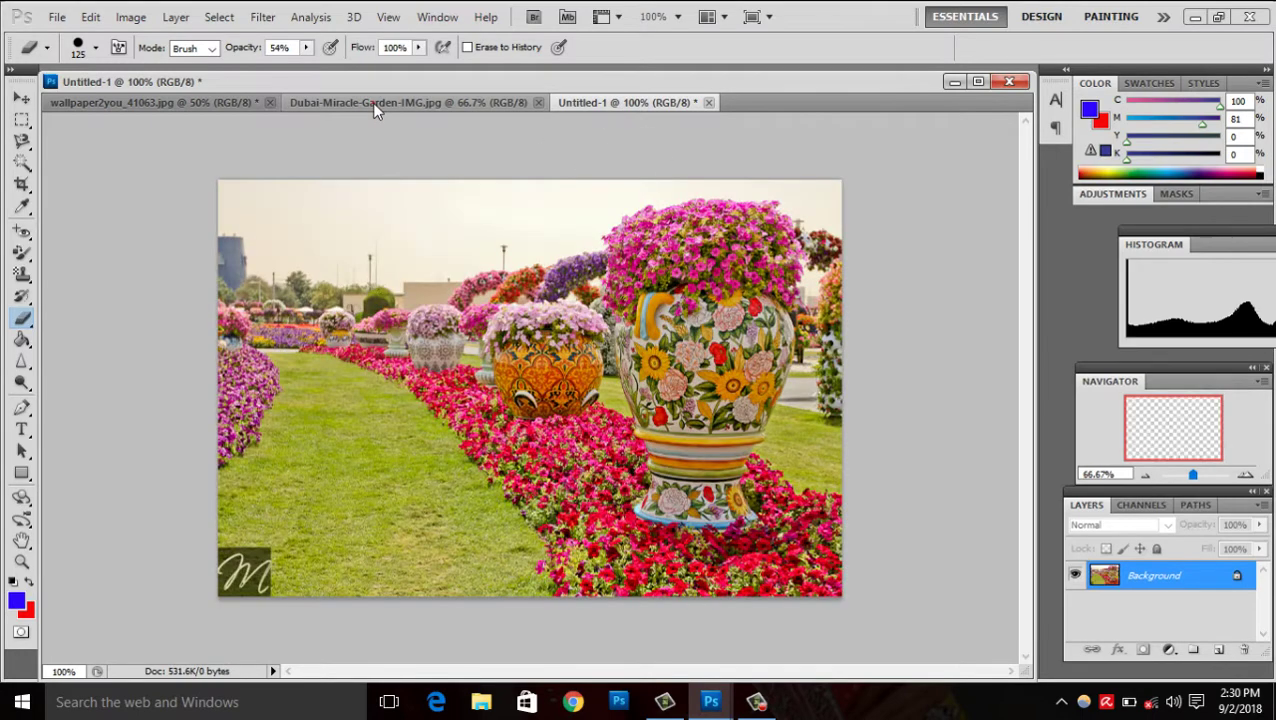
pyautogui.click(21, 98)
pyautogui.moveTo(643, 292); pyautogui.dragTo(582, 370)
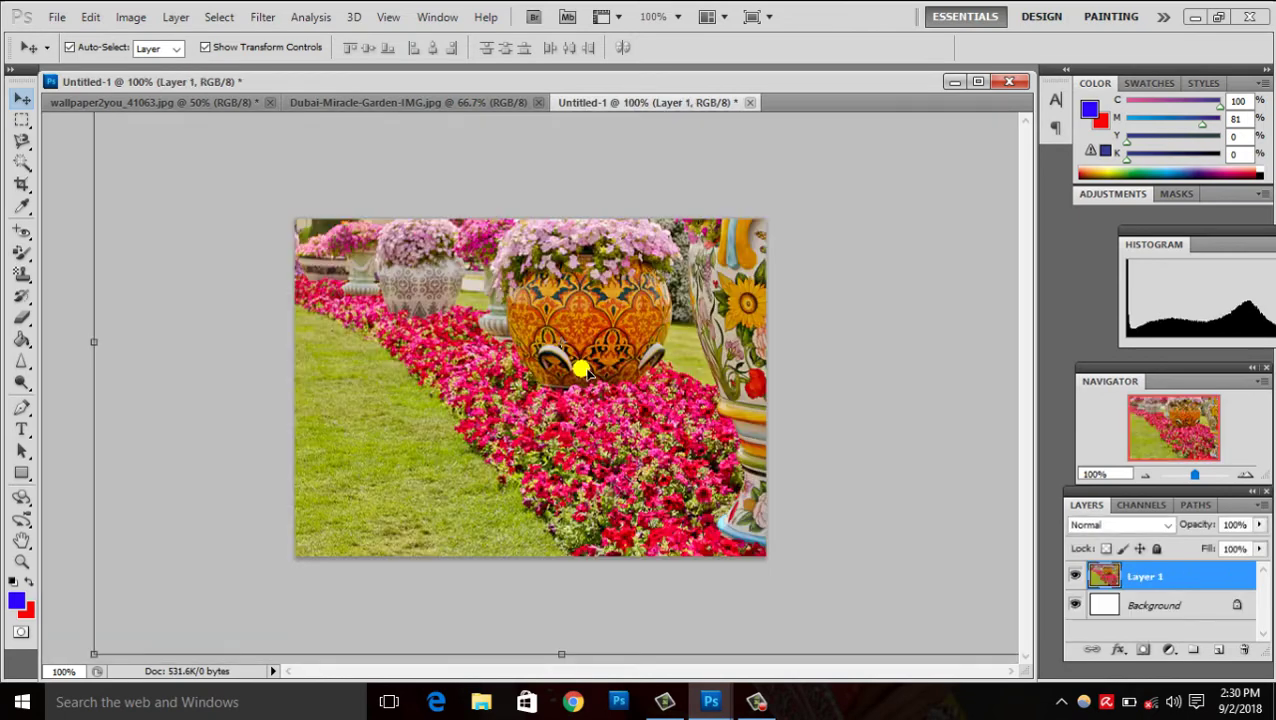
# Step: Free Transform the garden layer to cover the whole Untitled-1 canvas and check its edges
pyautogui.hotkey('ctrl', '-')
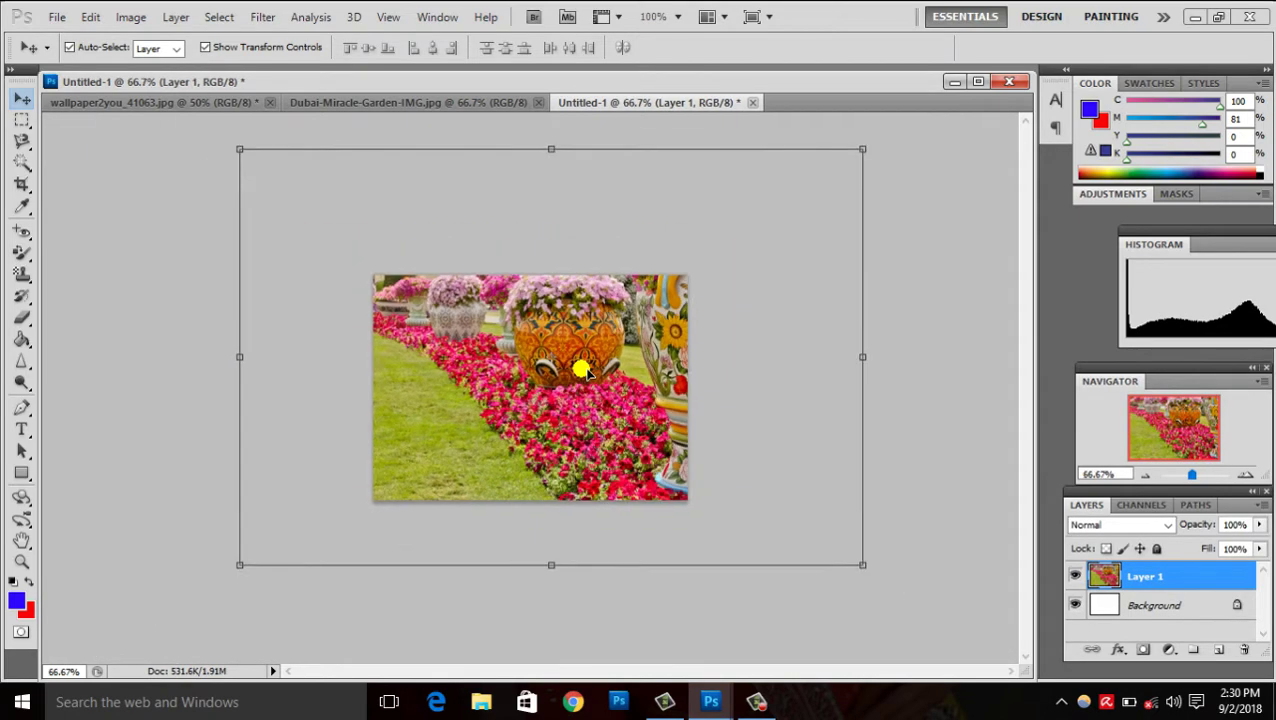
pyautogui.hotkey('ctrl', '-')
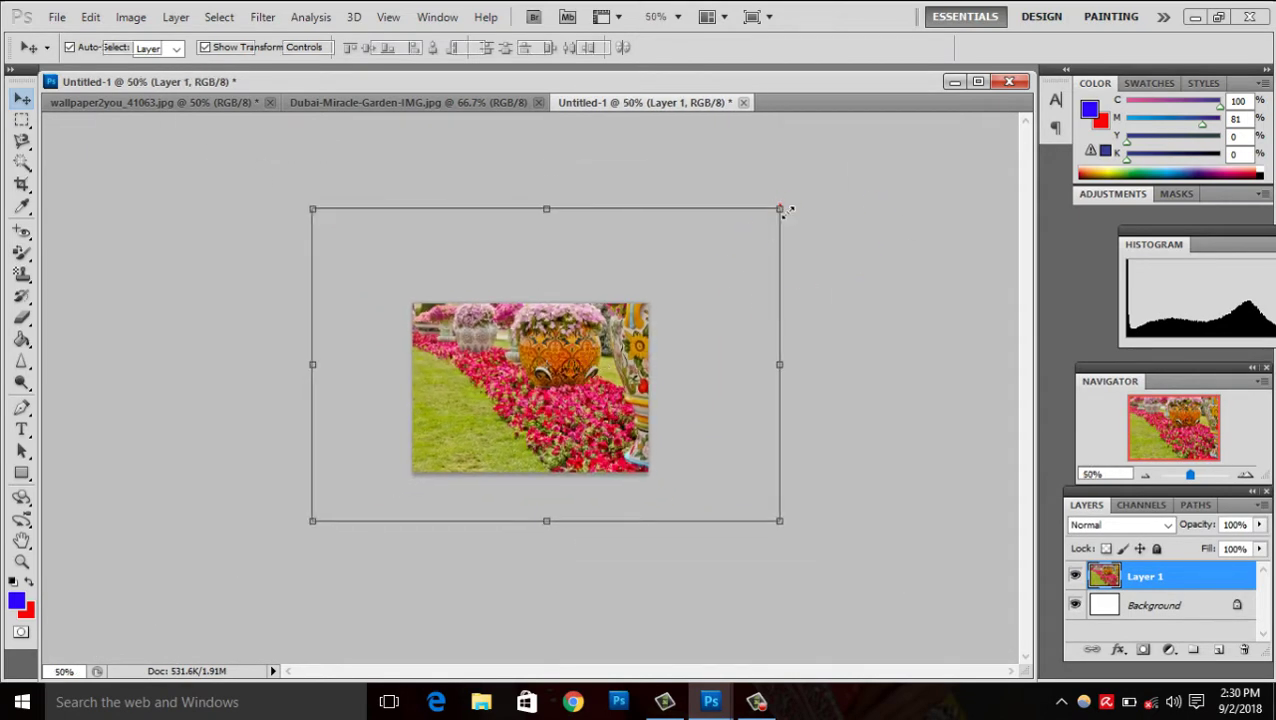
pyautogui.moveTo(779, 210)
pyautogui.mouseDown()
pyautogui.moveTo(624, 345)
pyautogui.moveTo(629, 322)
pyautogui.mouseUp()
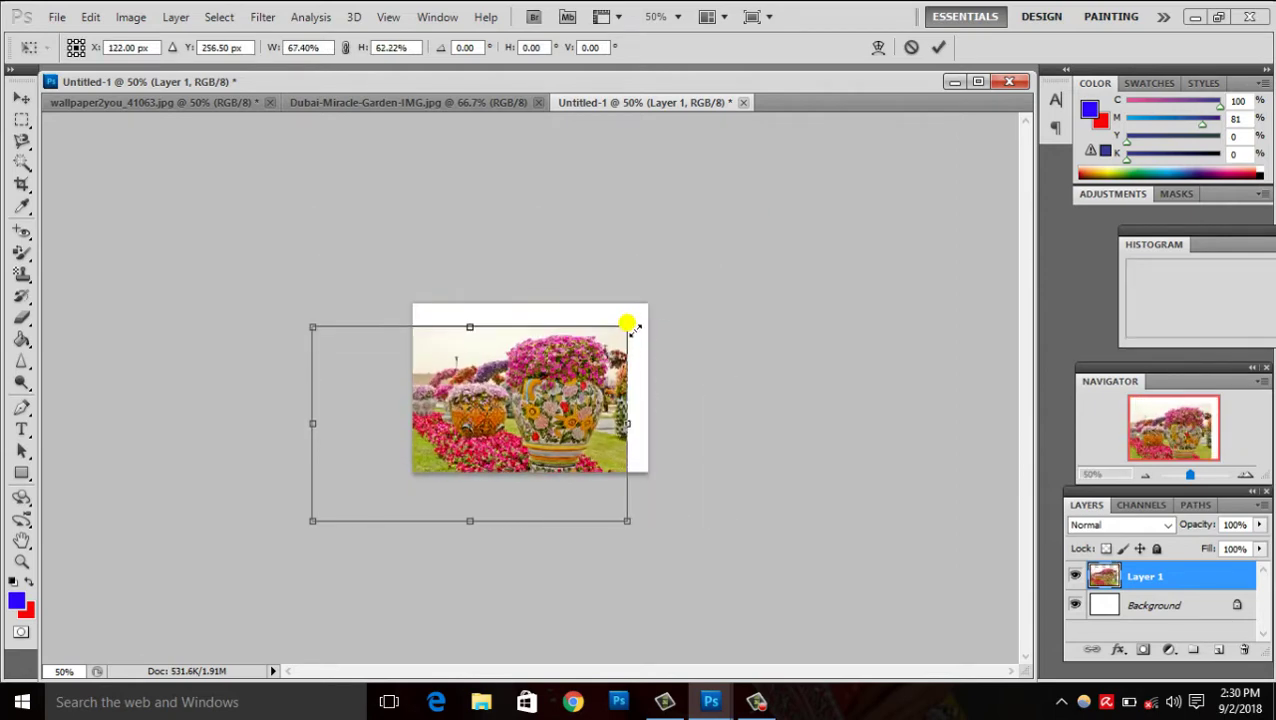
pyautogui.moveTo(578, 362); pyautogui.dragTo(604, 341)
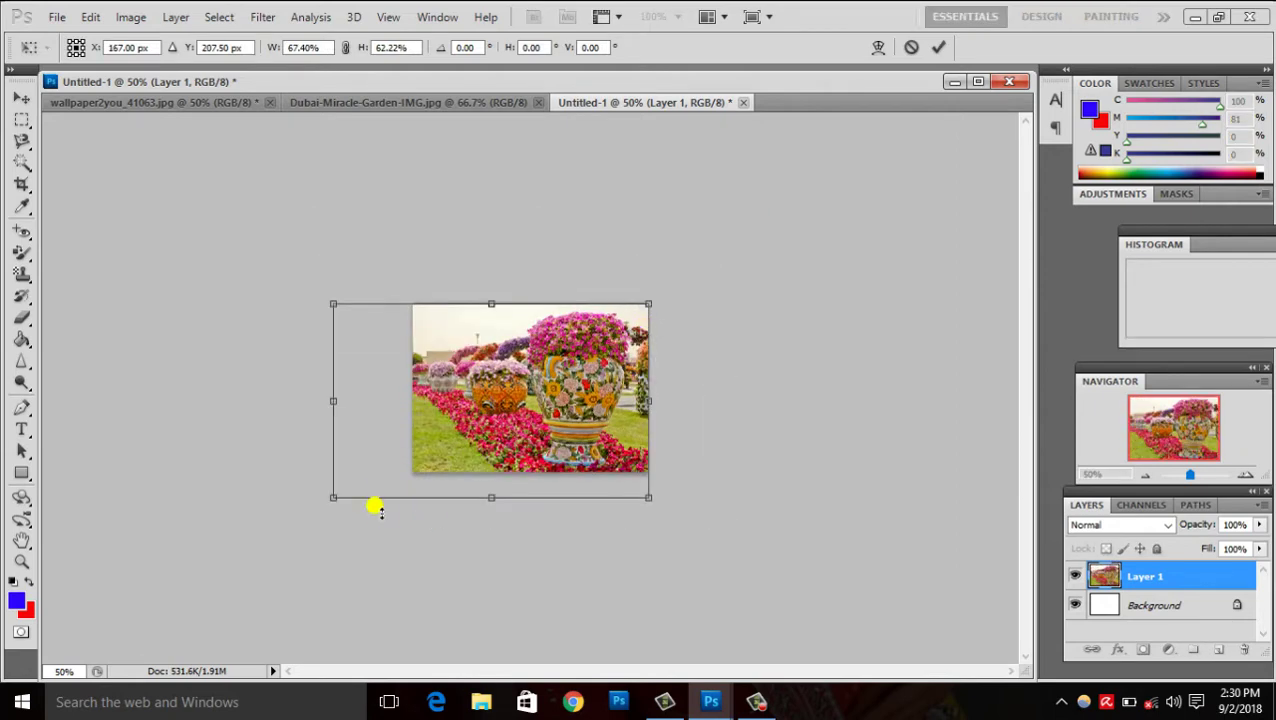
pyautogui.moveTo(333, 497)
pyautogui.mouseDown()
pyautogui.moveTo(447, 472)
pyautogui.moveTo(416, 478)
pyautogui.mouseUp()
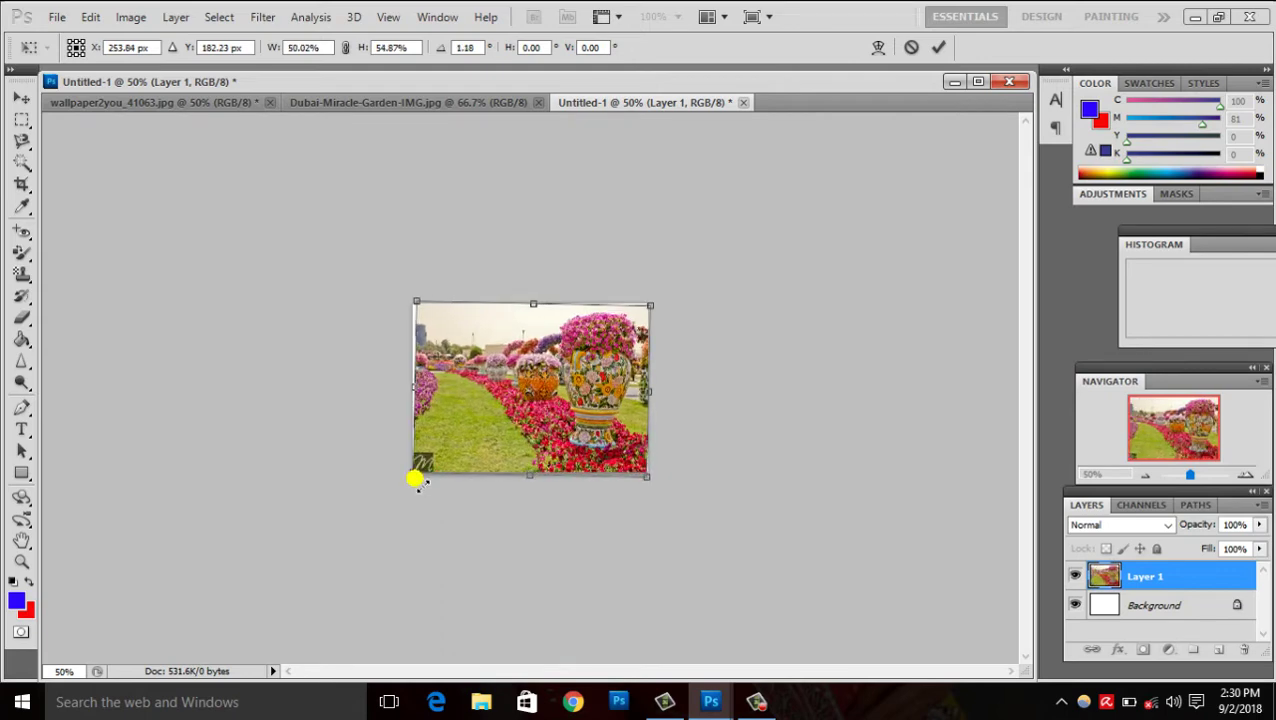
pyautogui.moveTo(406, 281); pyautogui.dragTo(397, 285)
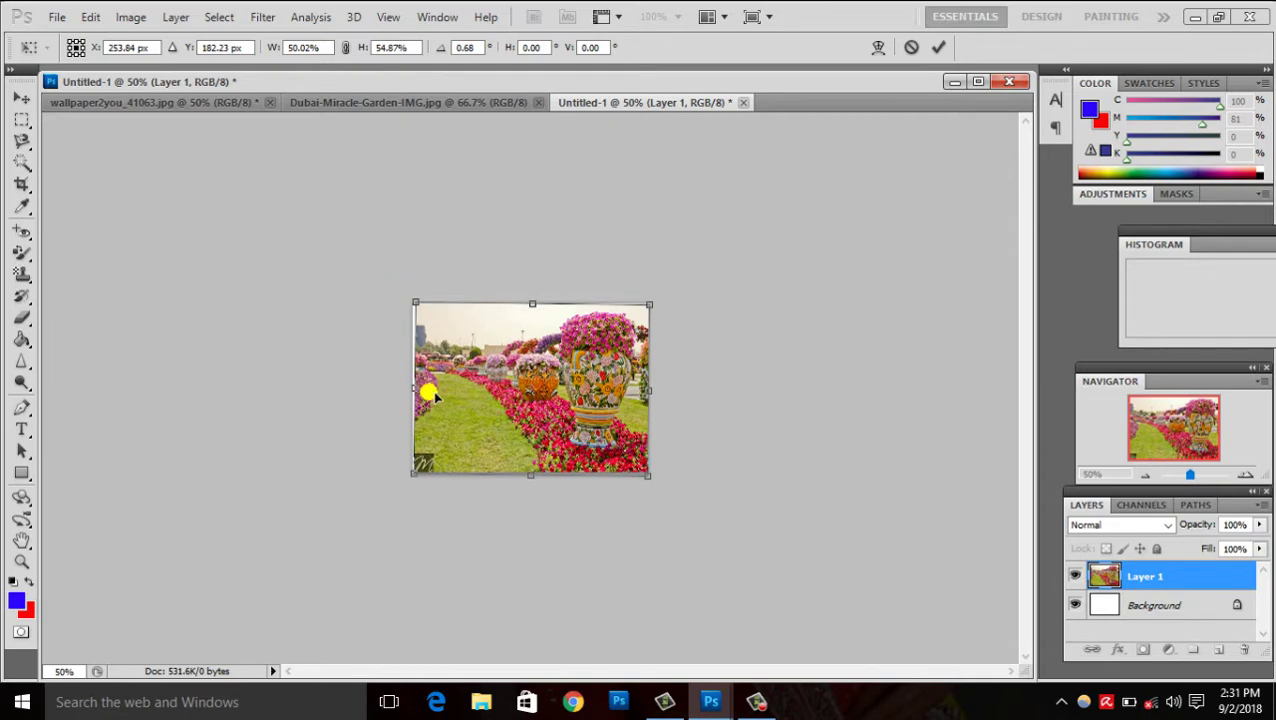
pyautogui.moveTo(414, 389); pyautogui.dragTo(401, 389)
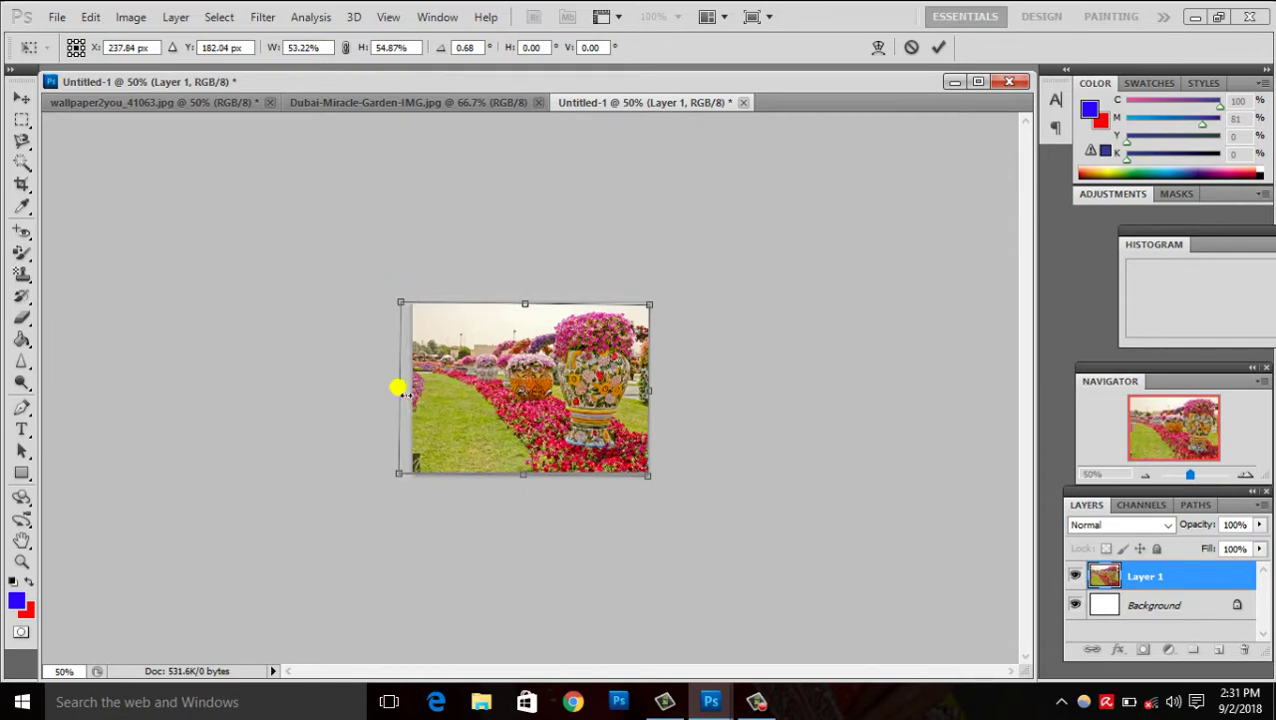
pyautogui.press('Return')
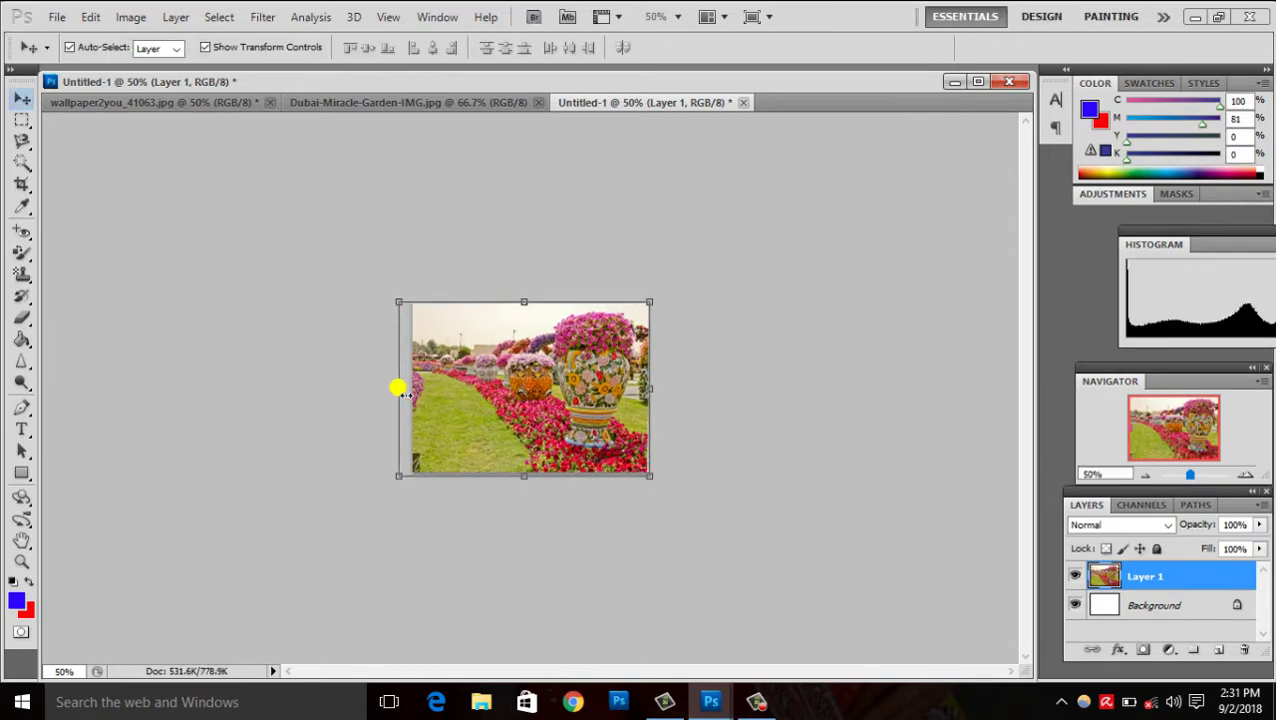
pyautogui.hotkey('ctrl', '+')
pyautogui.hotkey('ctrl', '+')
pyautogui.hotkey('ctrl', '+')
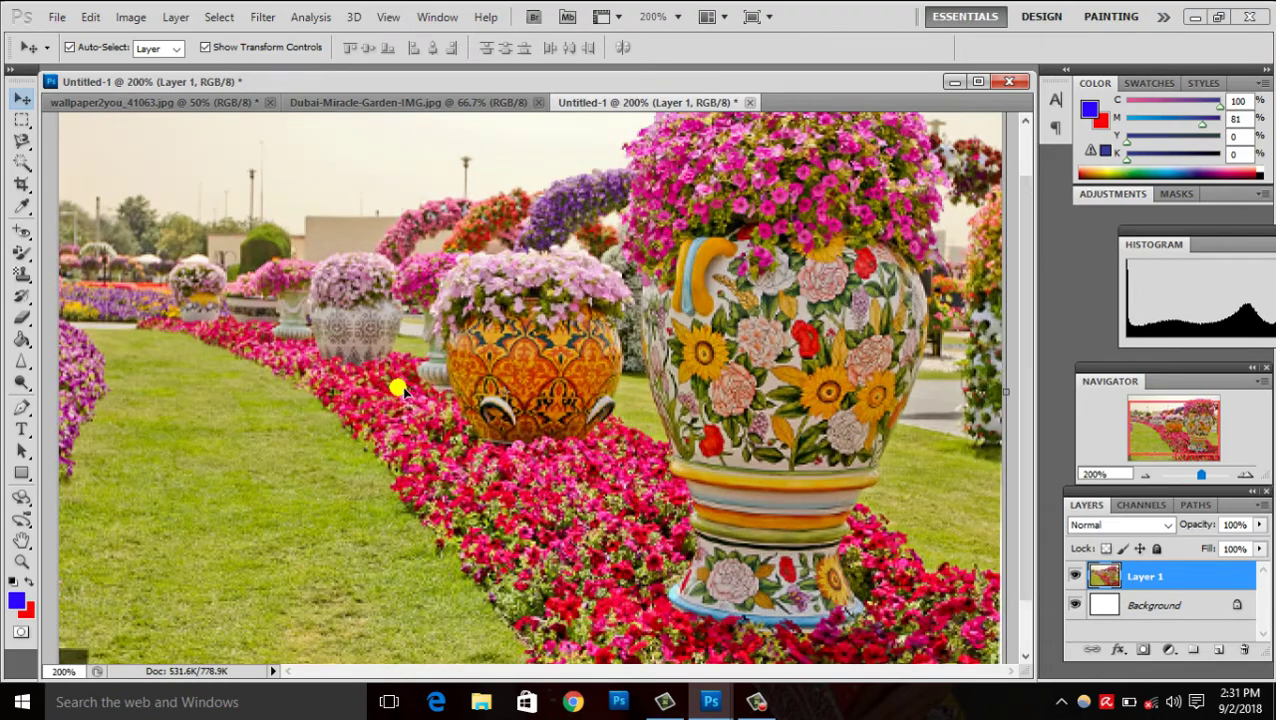
pyautogui.hotkey('ctrl', '-')
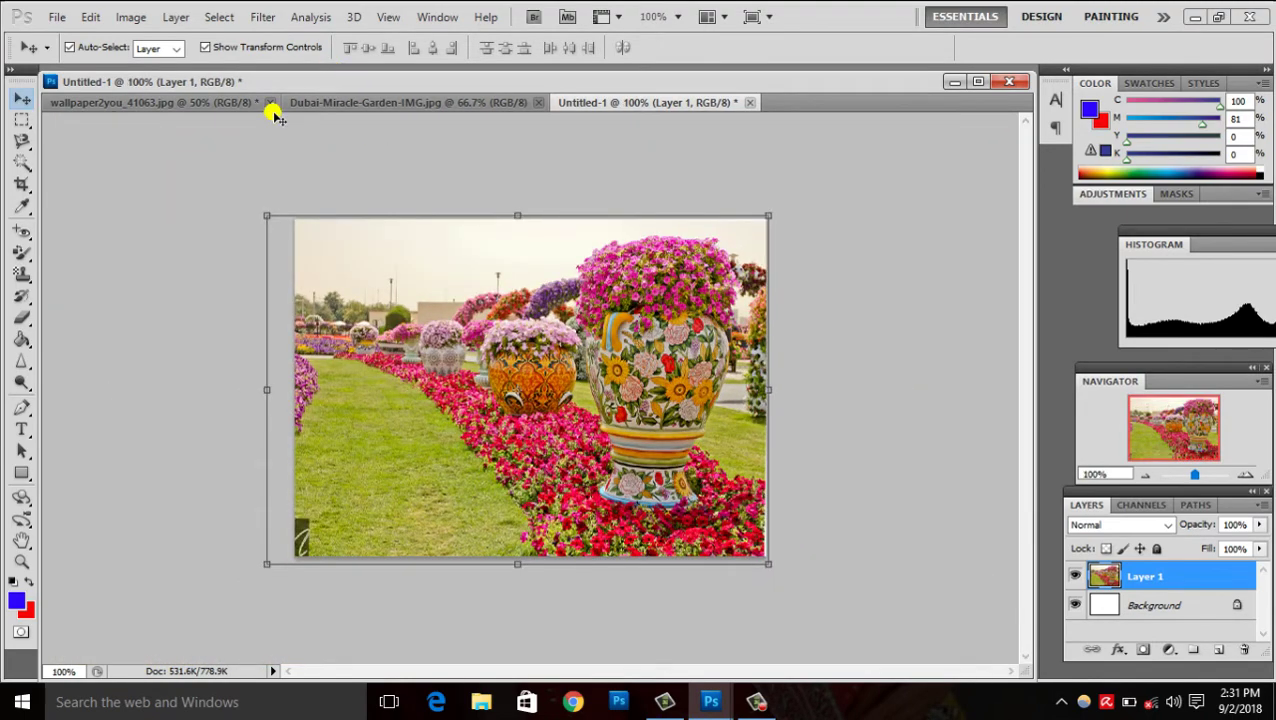
pyautogui.click(270, 108)
# Step: Drag the portrait into Untitled-1 and Free Transform it to fill the canvas
pyautogui.moveTo(521, 276)
pyautogui.mouseDown()
pyautogui.moveTo(638, 110)
pyautogui.moveTo(602, 322)
pyautogui.moveTo(547, 388)
pyautogui.mouseUp()
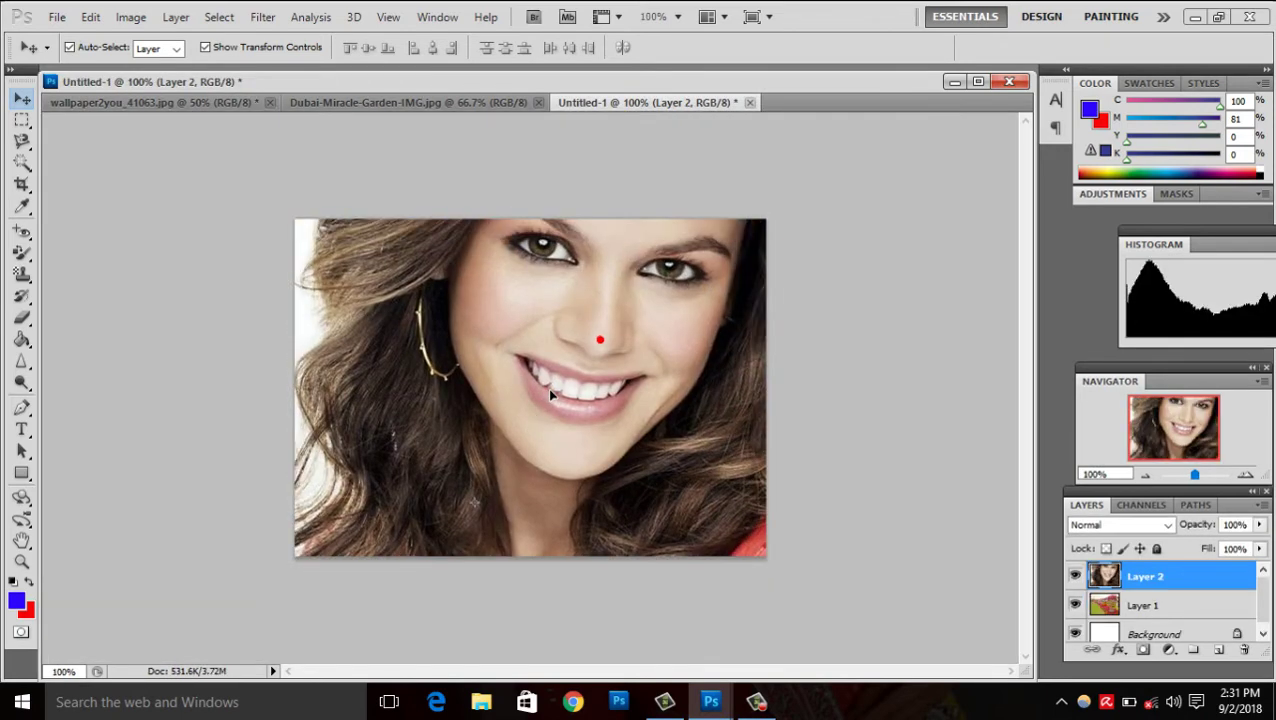
pyautogui.hotkey('ctrl', '-')
pyautogui.hotkey('ctrl', '-')
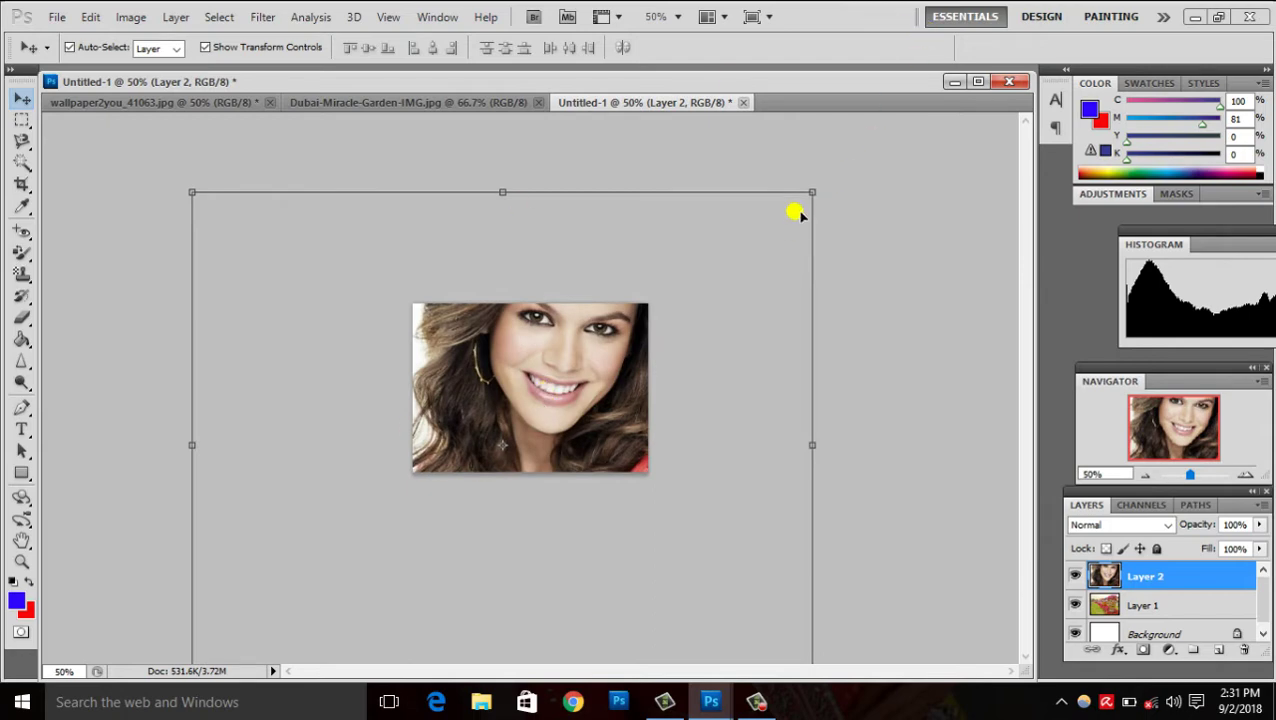
pyautogui.moveTo(813, 193)
pyautogui.mouseDown()
pyautogui.moveTo(736, 266)
pyautogui.moveTo(541, 364)
pyautogui.mouseUp()
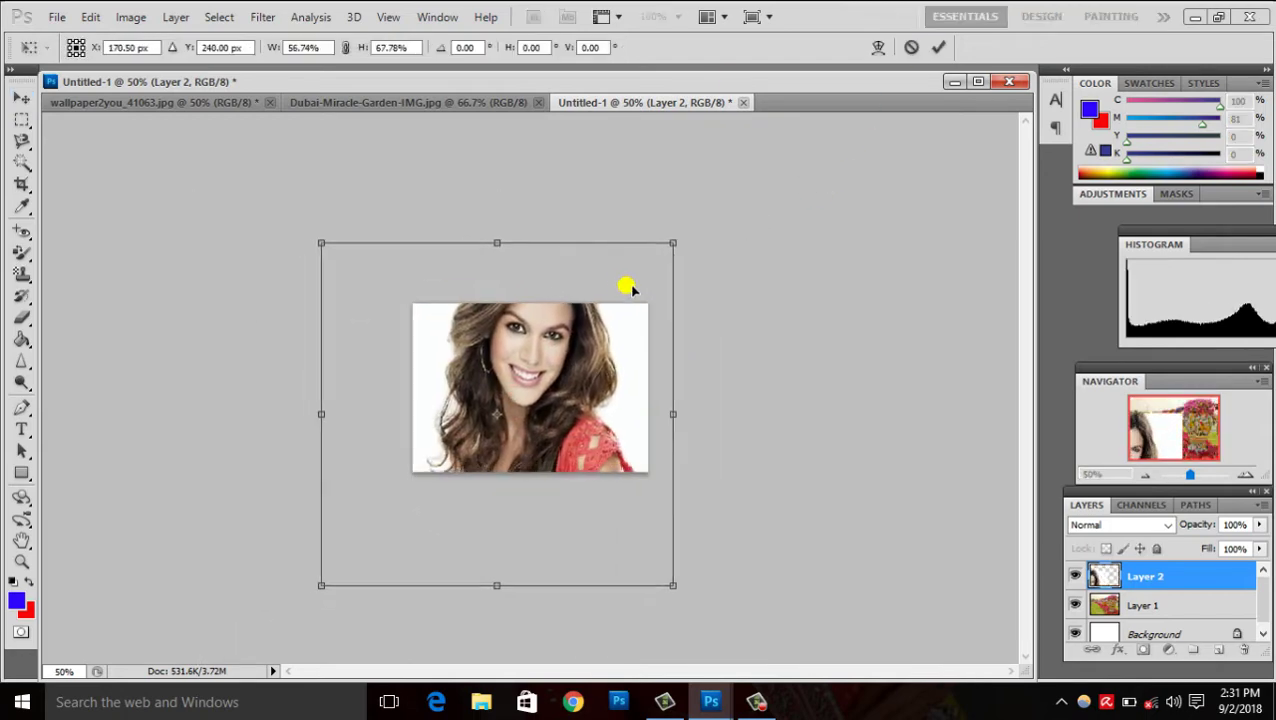
pyautogui.moveTo(538, 362); pyautogui.dragTo(707, 236)
pyautogui.moveTo(755, 196)
pyautogui.mouseDown()
pyautogui.moveTo(686, 259)
pyautogui.moveTo(673, 301)
pyautogui.mouseUp()
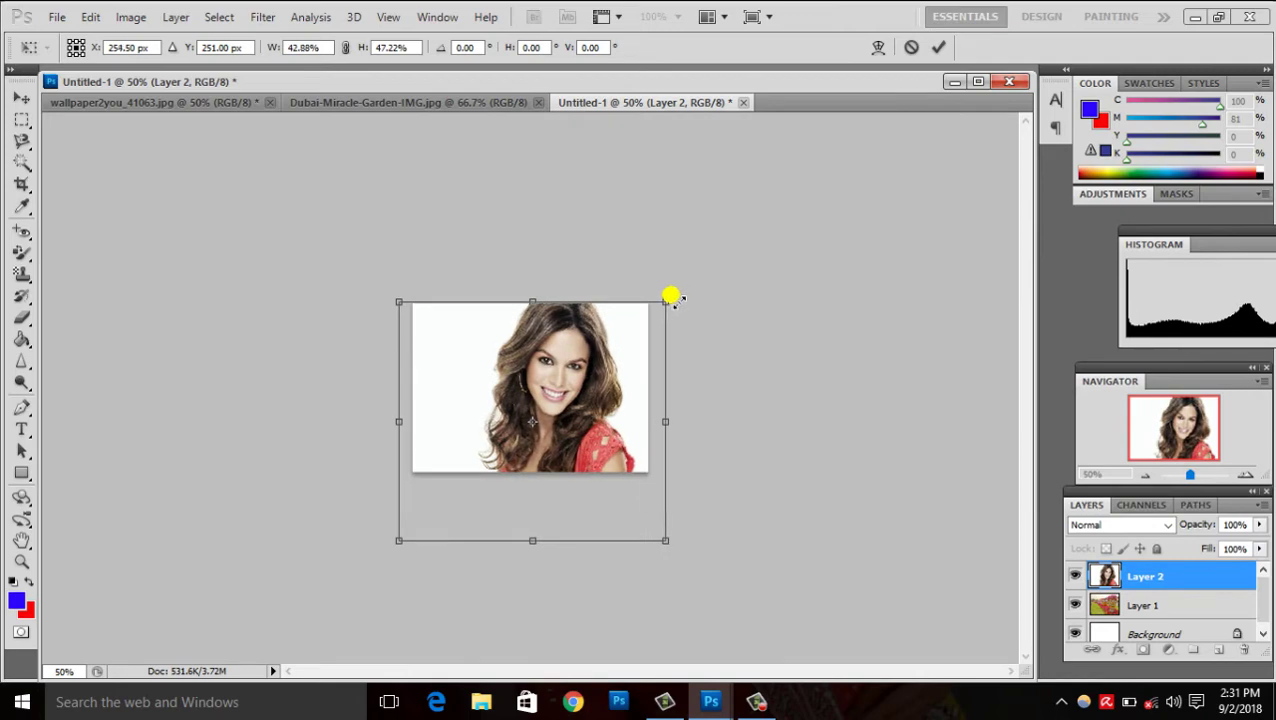
pyautogui.moveTo(536, 541)
pyautogui.mouseDown()
pyautogui.moveTo(548, 449)
pyautogui.moveTo(547, 476)
pyautogui.mouseUp()
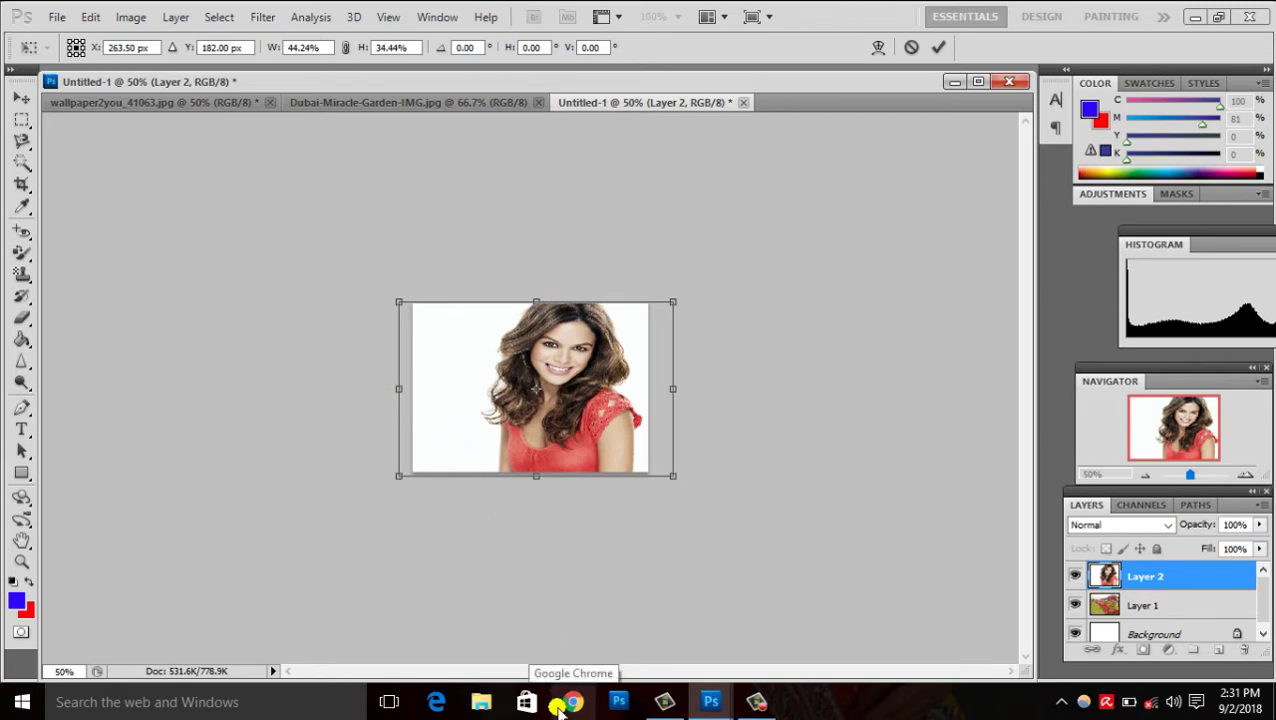
pyautogui.press('Return')
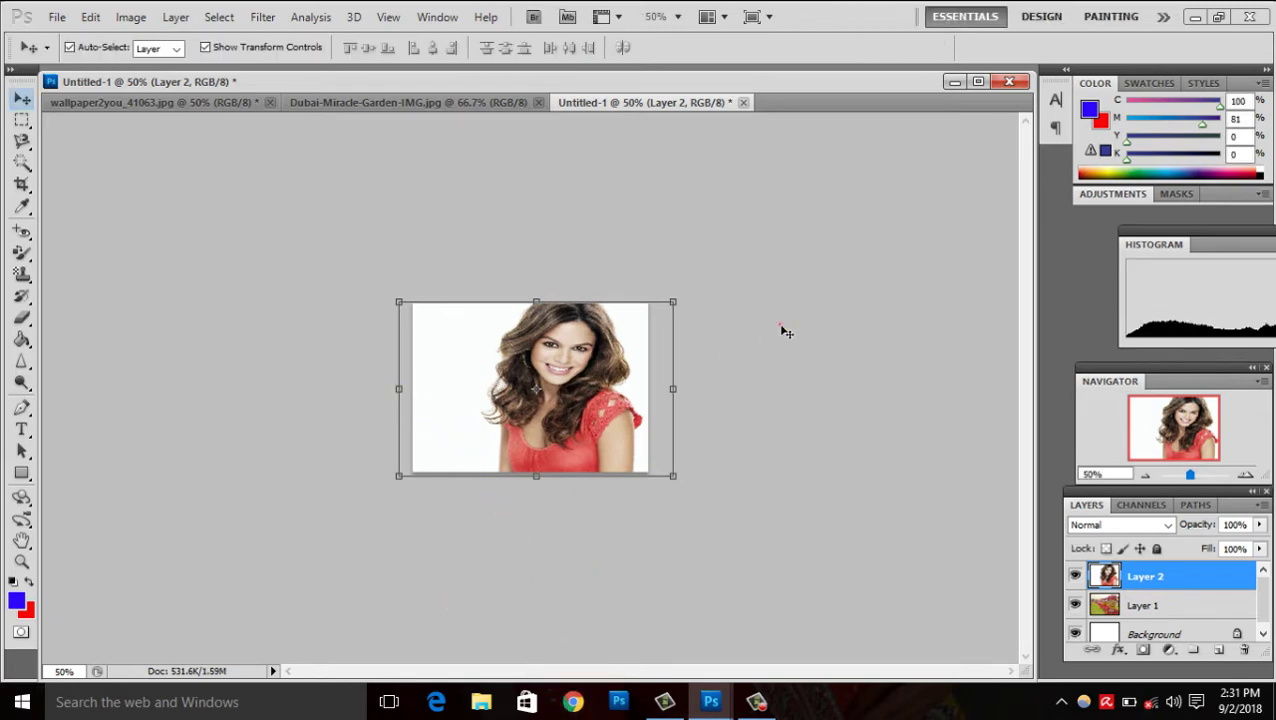
# Step: Deselect and zoom in and out to inspect the portrait composite
pyautogui.click(782, 328)
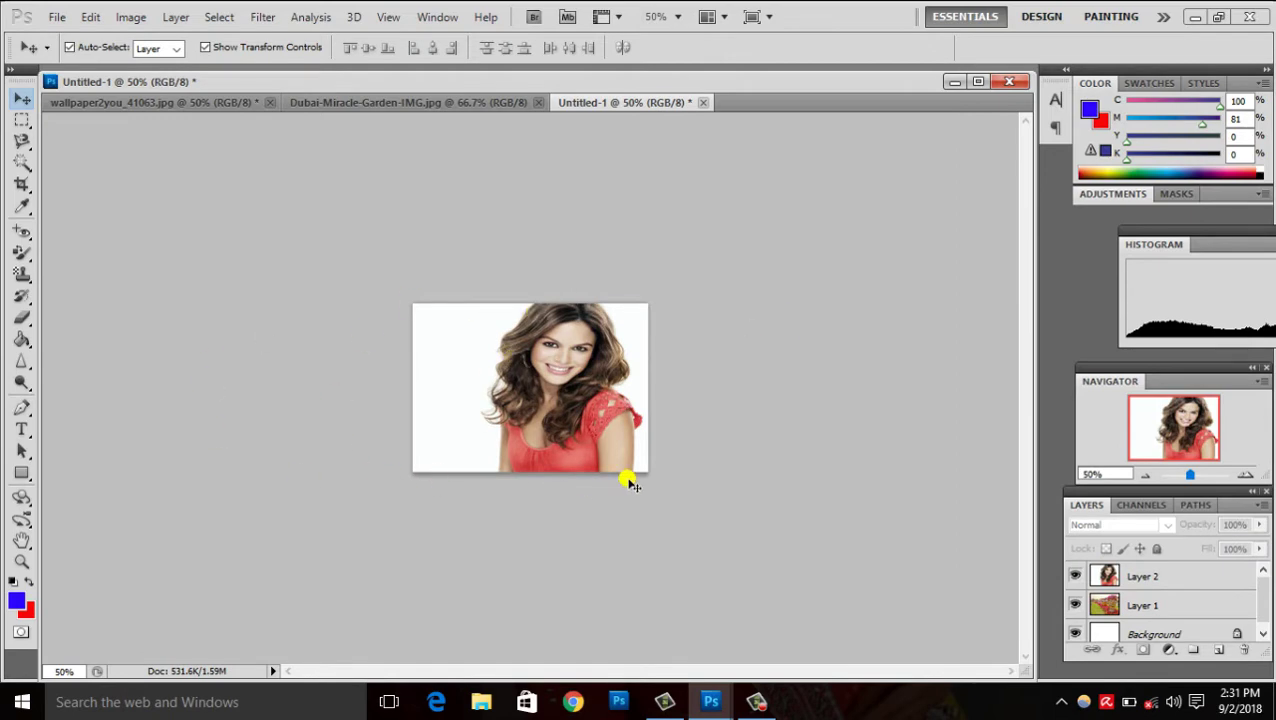
pyautogui.hotkey('ctrl', '+')
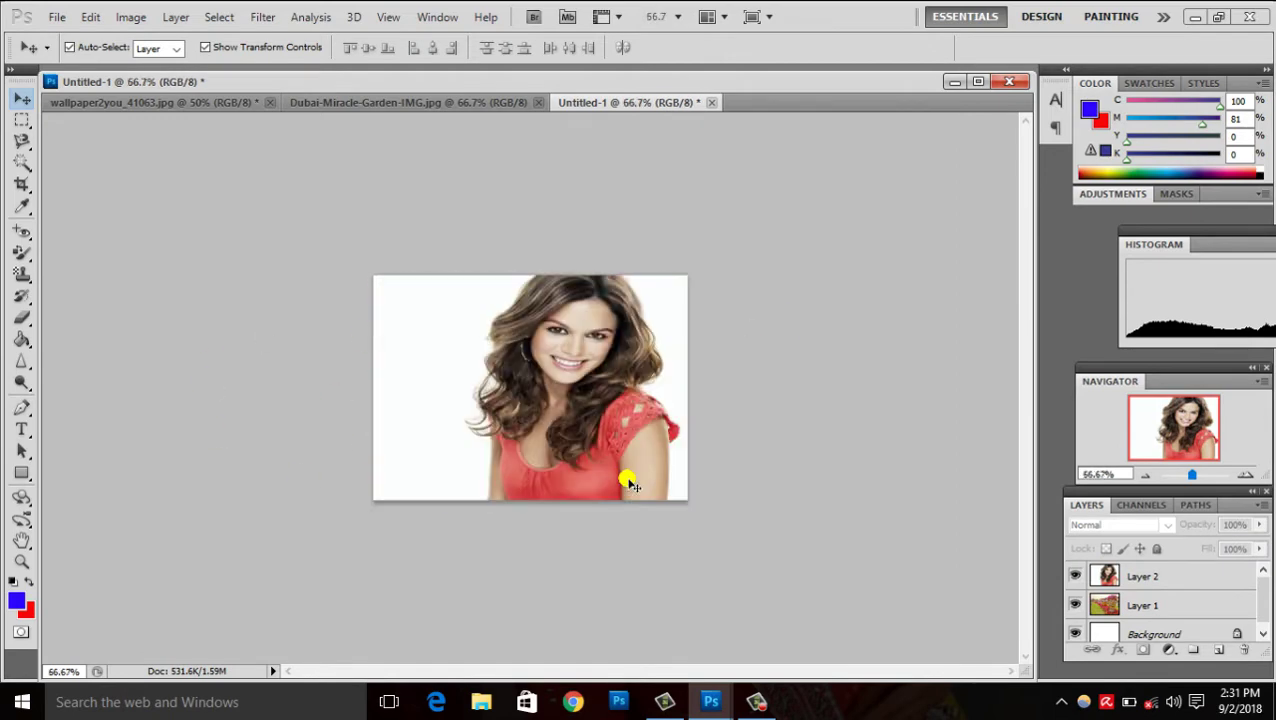
pyautogui.hotkey('ctrl', '+')
pyautogui.hotkey('ctrl', '+')
pyautogui.hotkey('ctrl', '-')
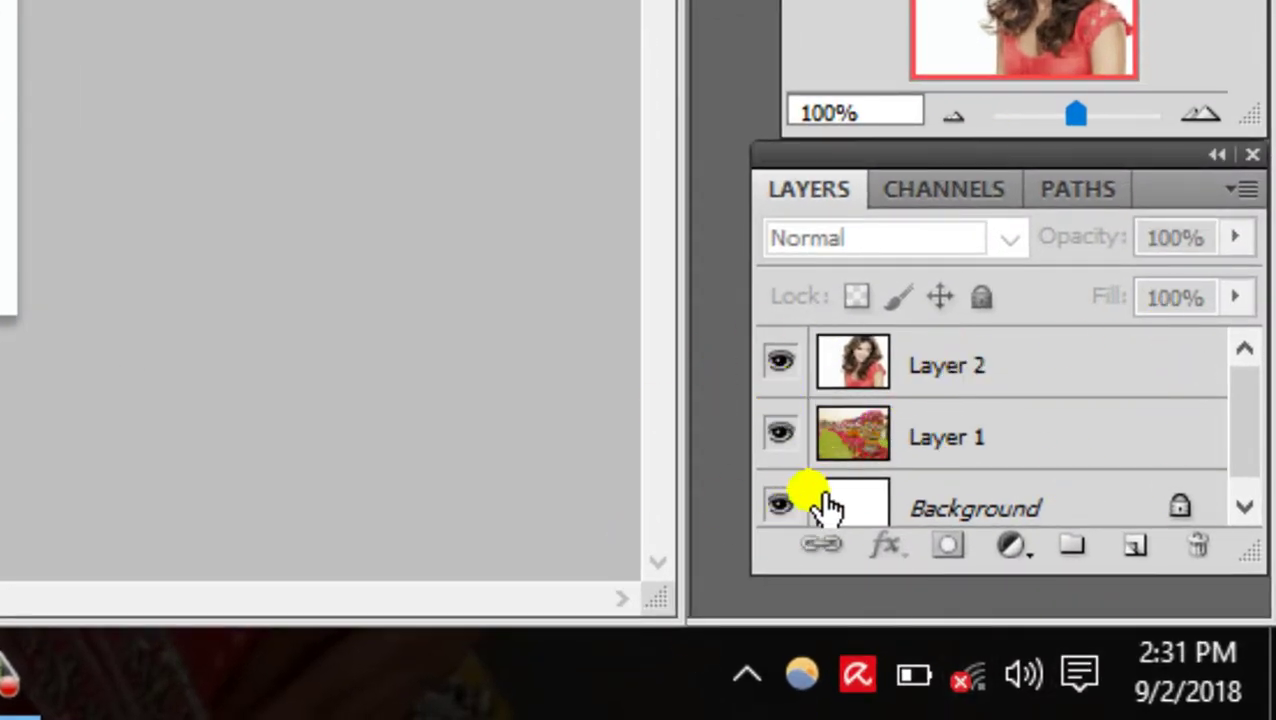
# Step: Toggle the portrait, garden and background layer visibility to compare them
pyautogui.click(786, 364)
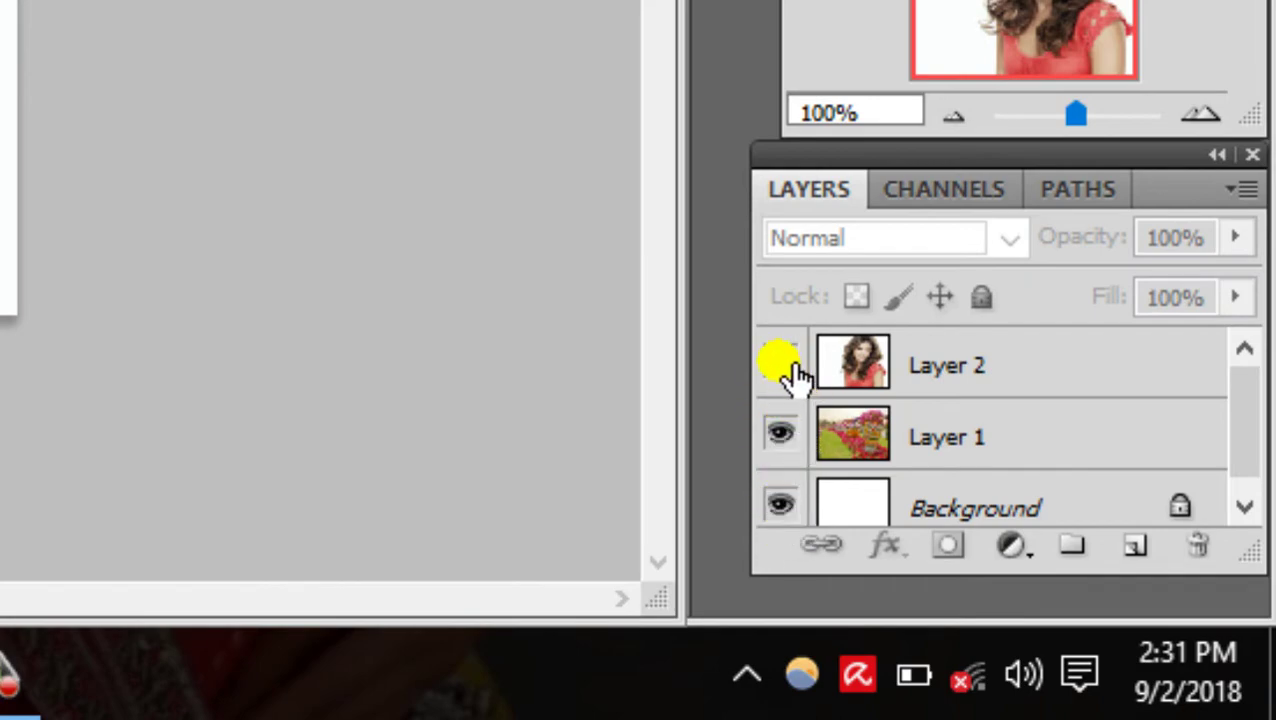
pyautogui.click(786, 366)
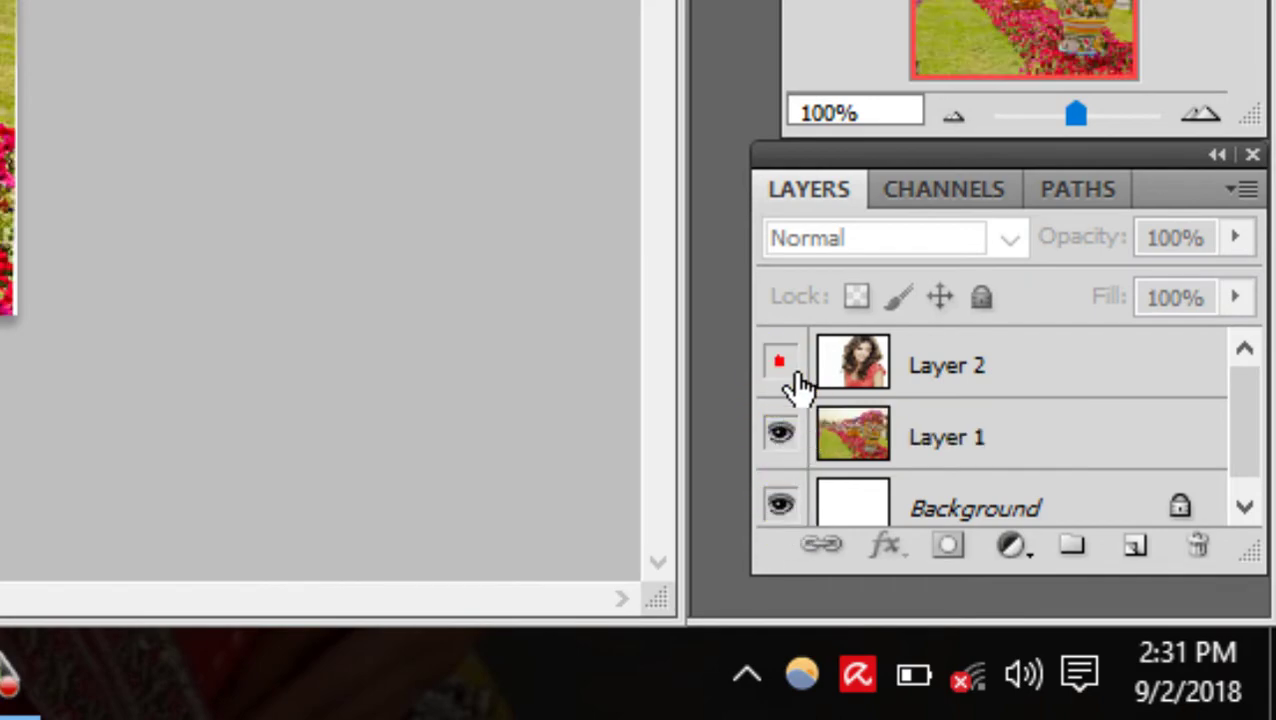
pyautogui.click(784, 437)
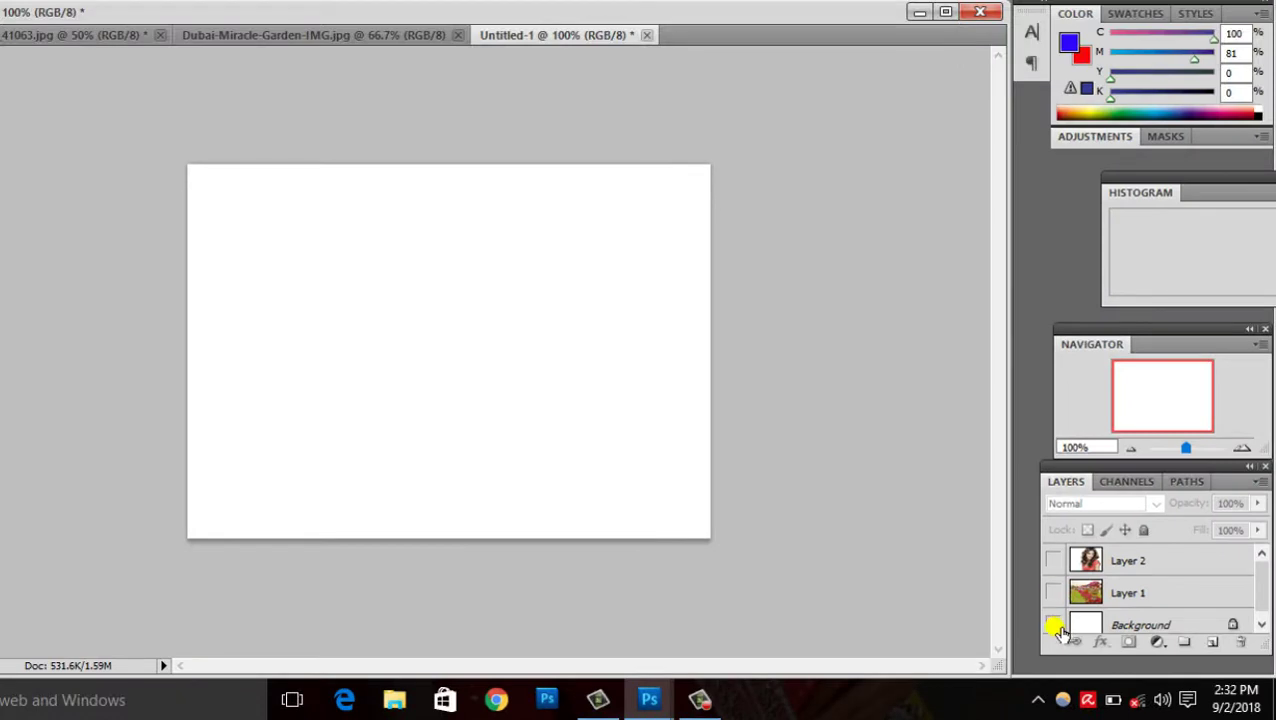
pyautogui.click(1054, 625)
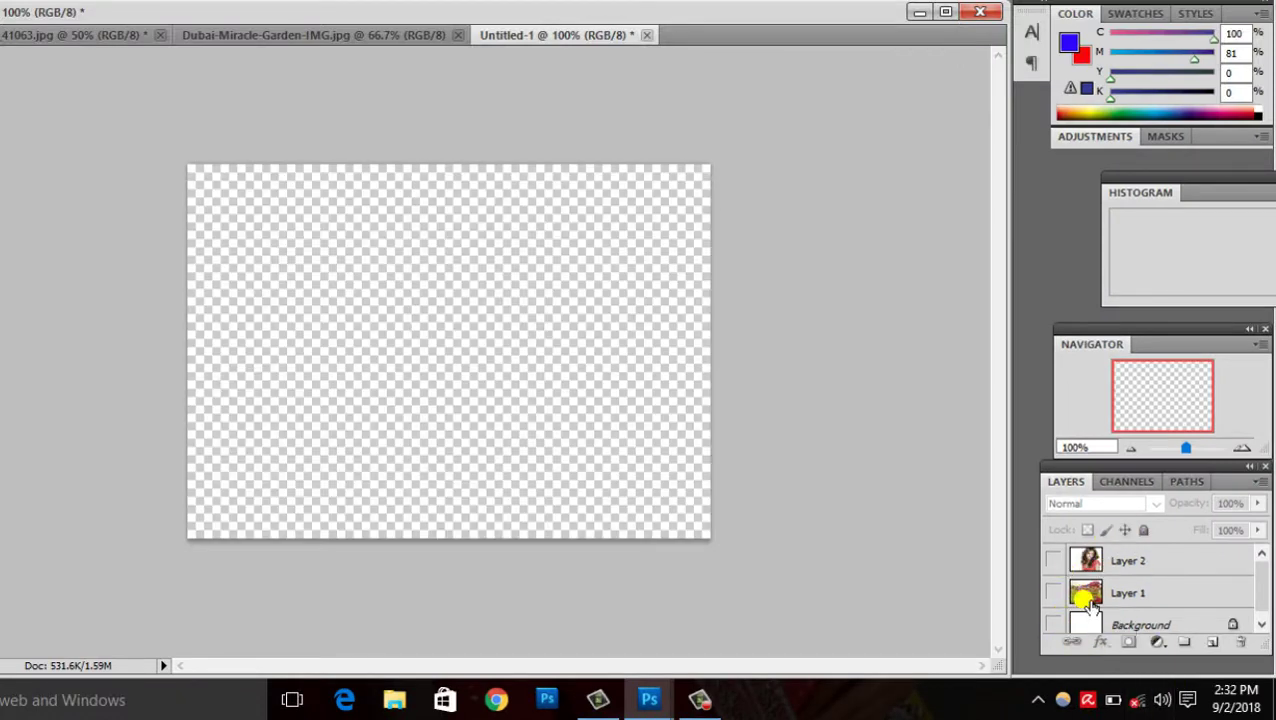
pyautogui.click(1054, 625)
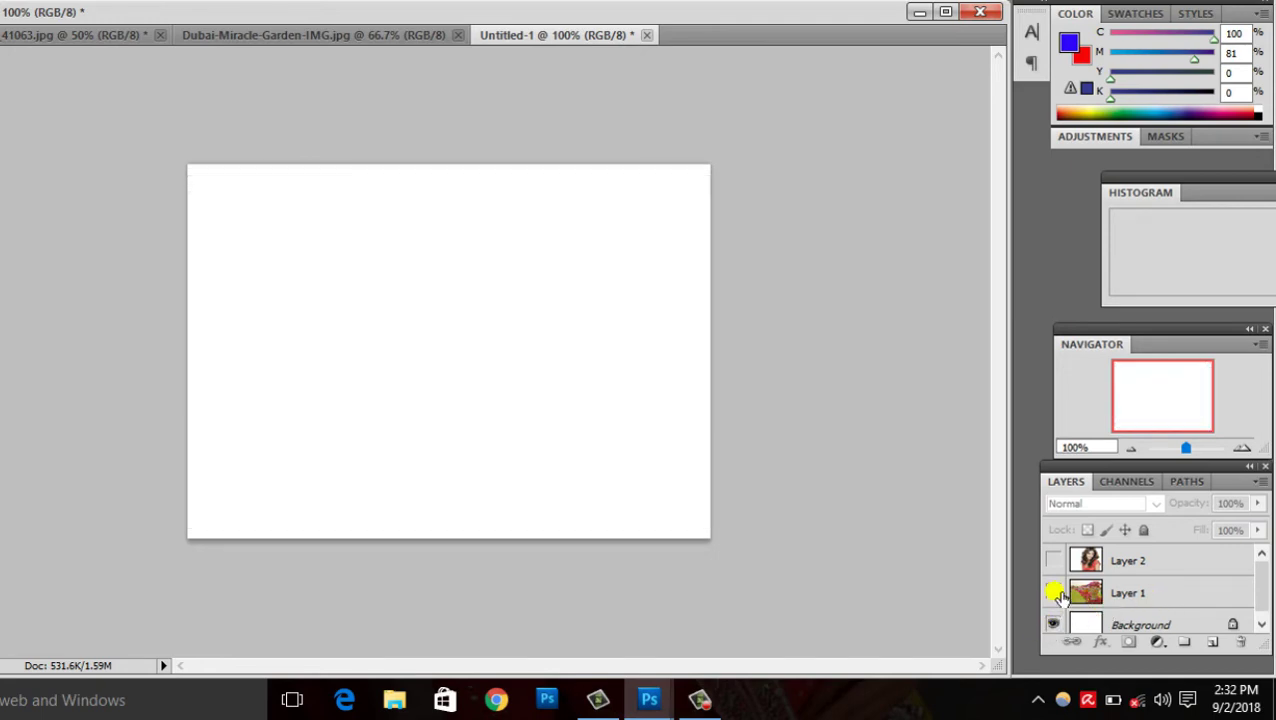
pyautogui.click(1053, 592)
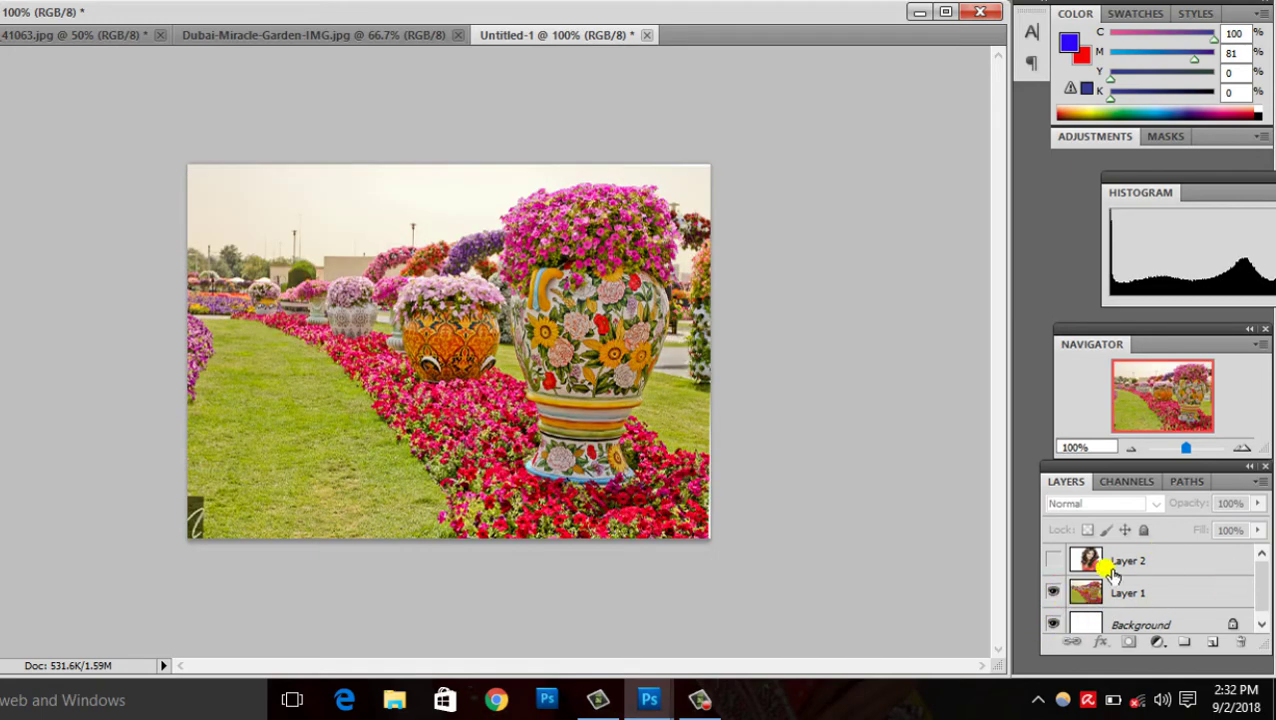
pyautogui.click(1053, 561)
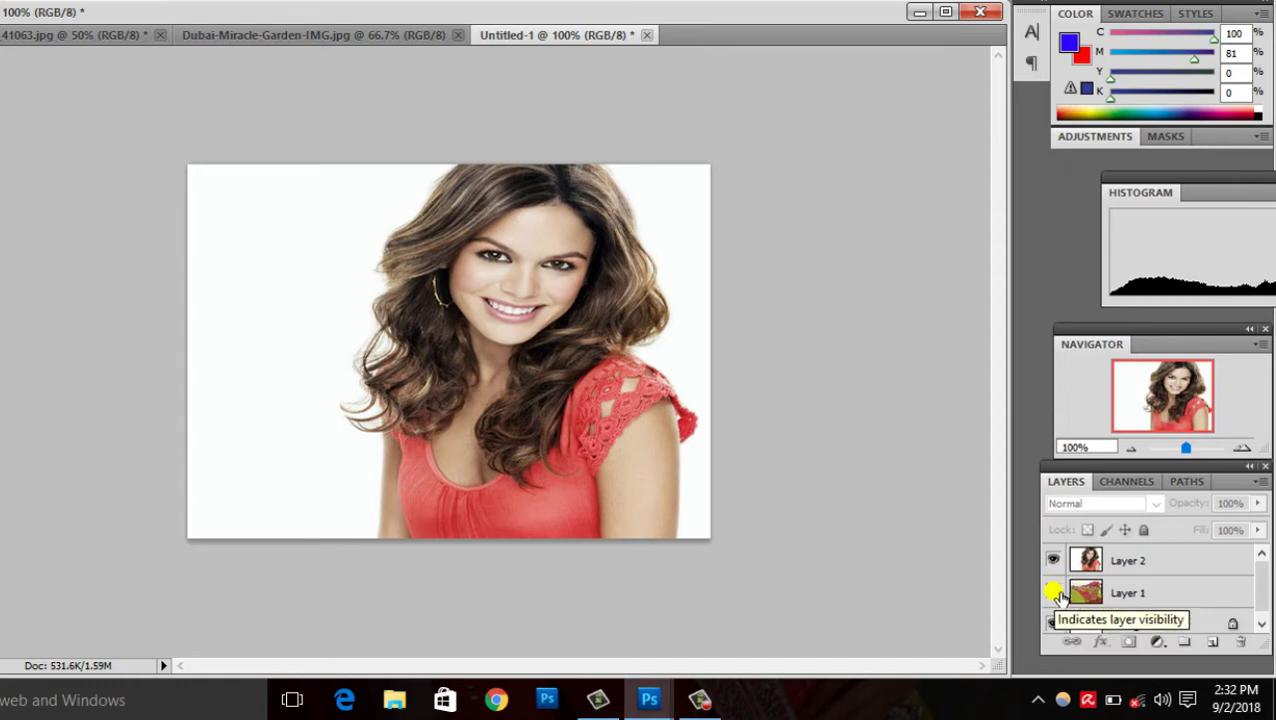
# Step: Hide the garden and portrait layers, leaving the Background selected and visible
pyautogui.click(1053, 592)
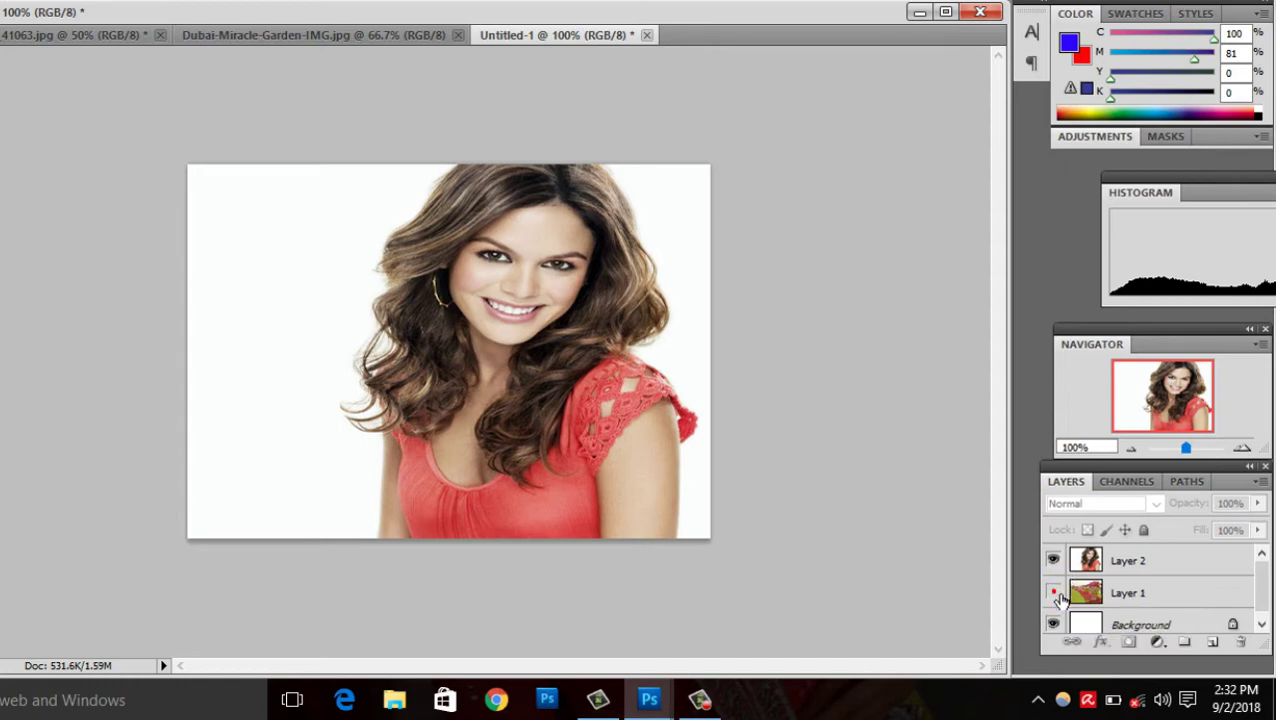
pyautogui.click(1127, 627)
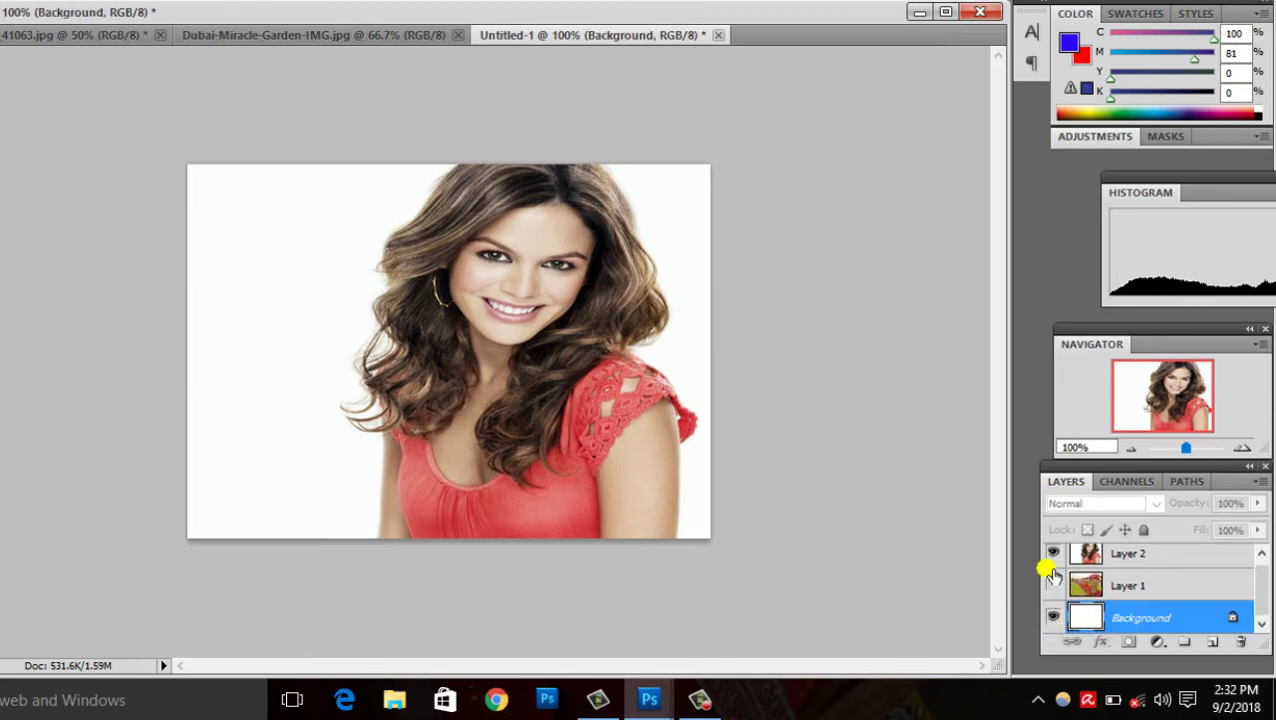
pyautogui.click(1056, 555)
pyautogui.click(561, 401)
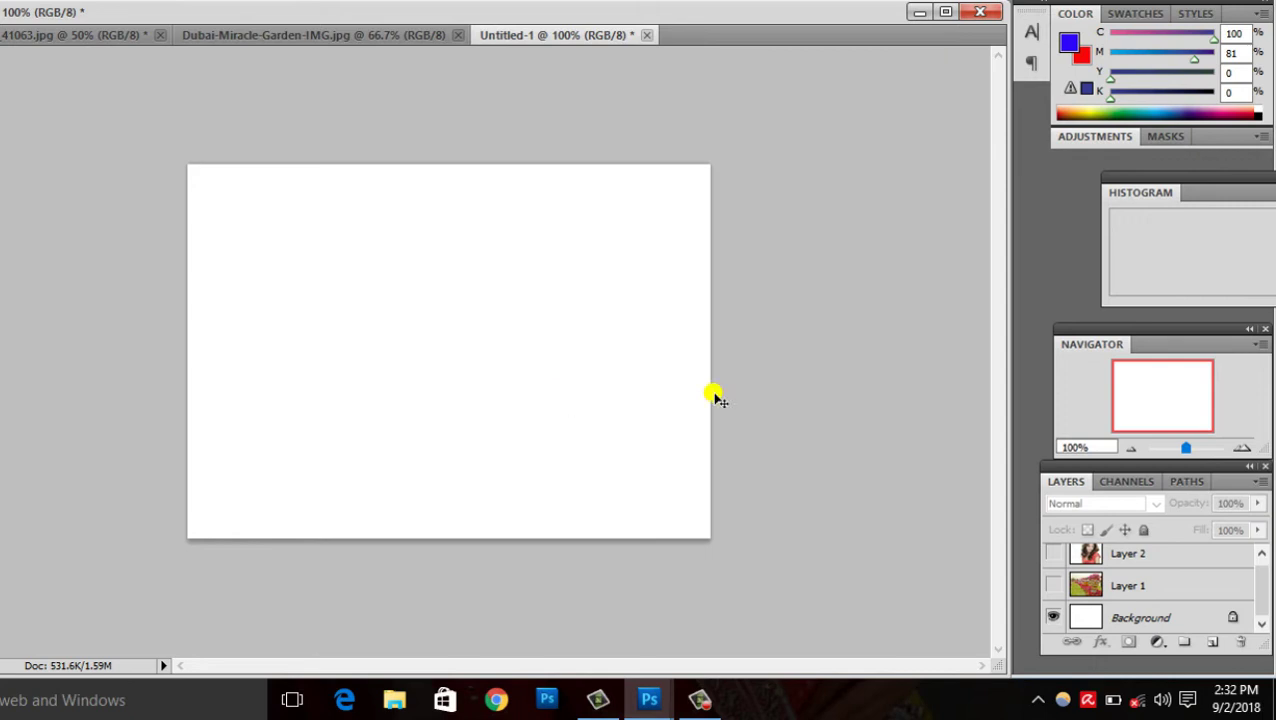
pyautogui.click(1128, 618)
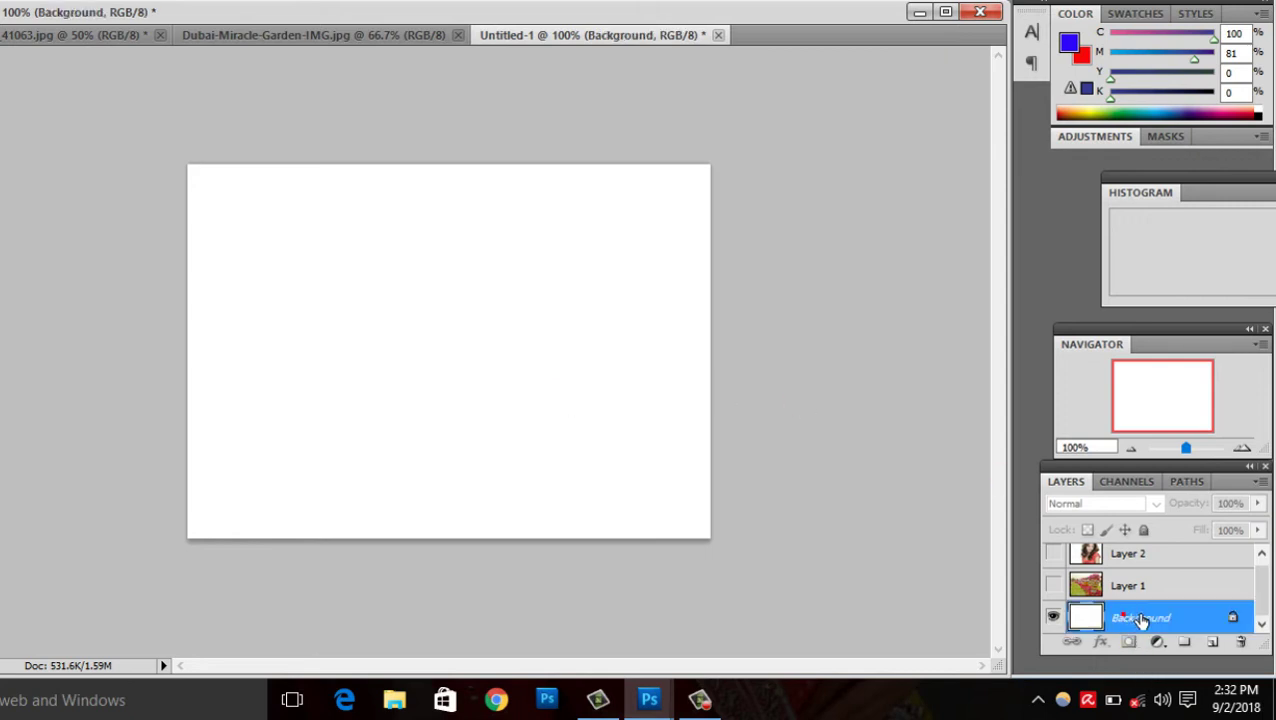
pyautogui.click(468, 392)
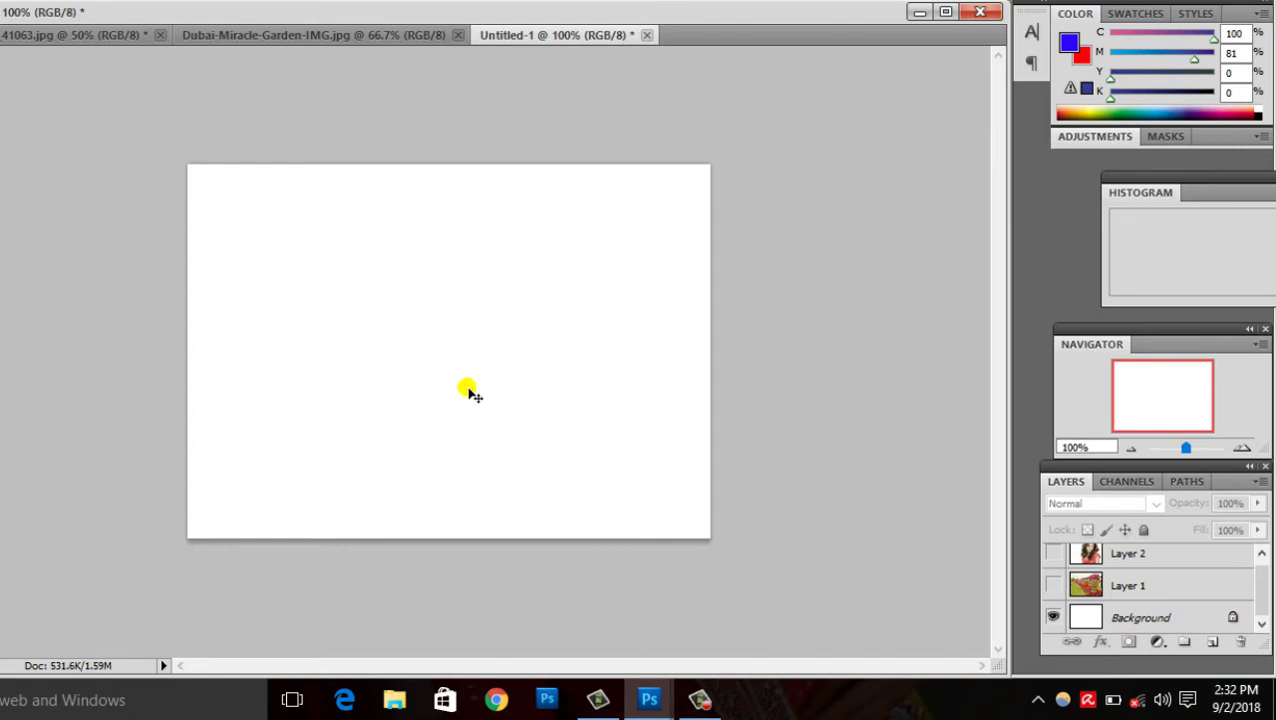
# Step: Convert Background to Layer 0, fill it with foreground blue, and reshow the portrait layer
pyautogui.click(1190, 620)
pyautogui.doubleClick(1192, 620)
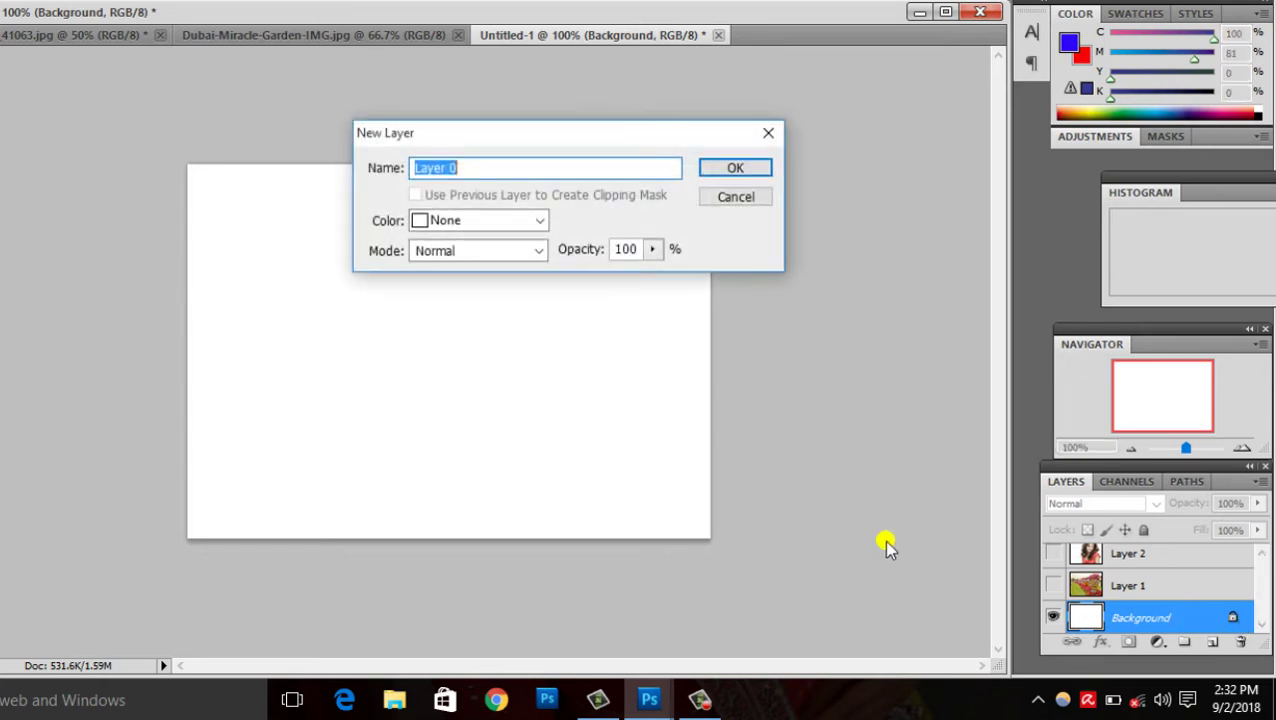
pyautogui.click(763, 165)
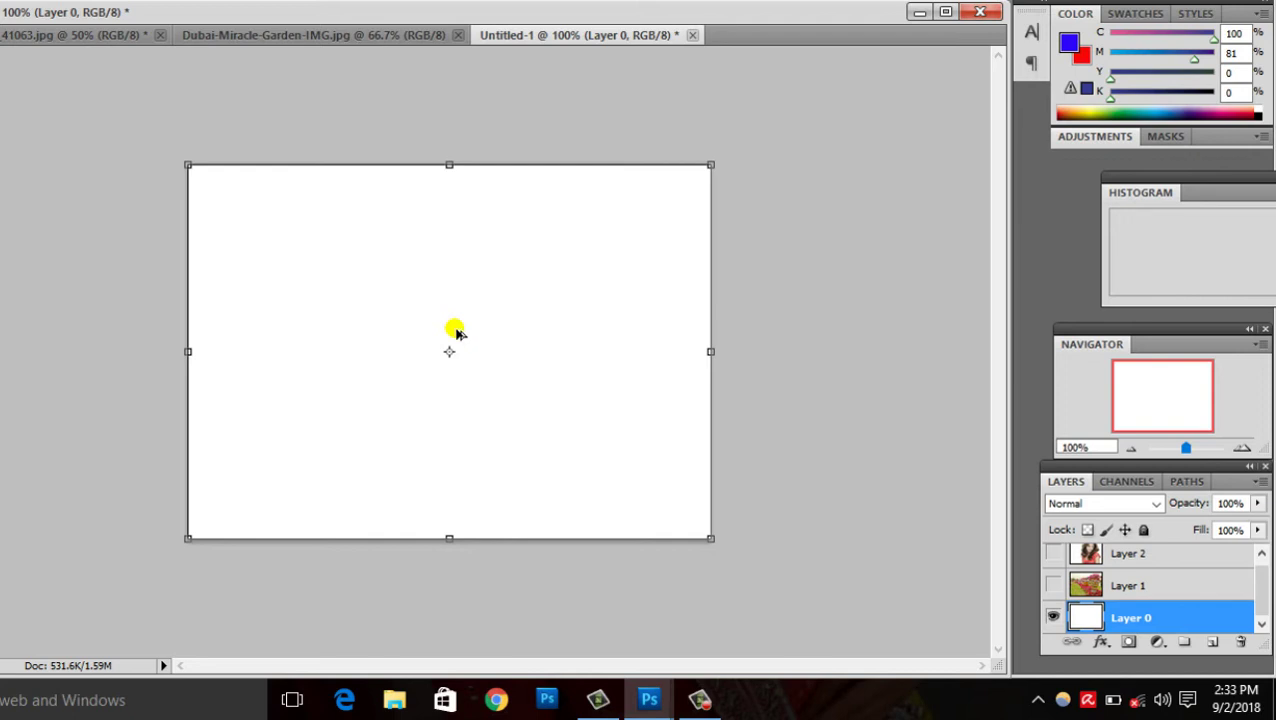
pyautogui.hotkey('alt', 'BackSpace')
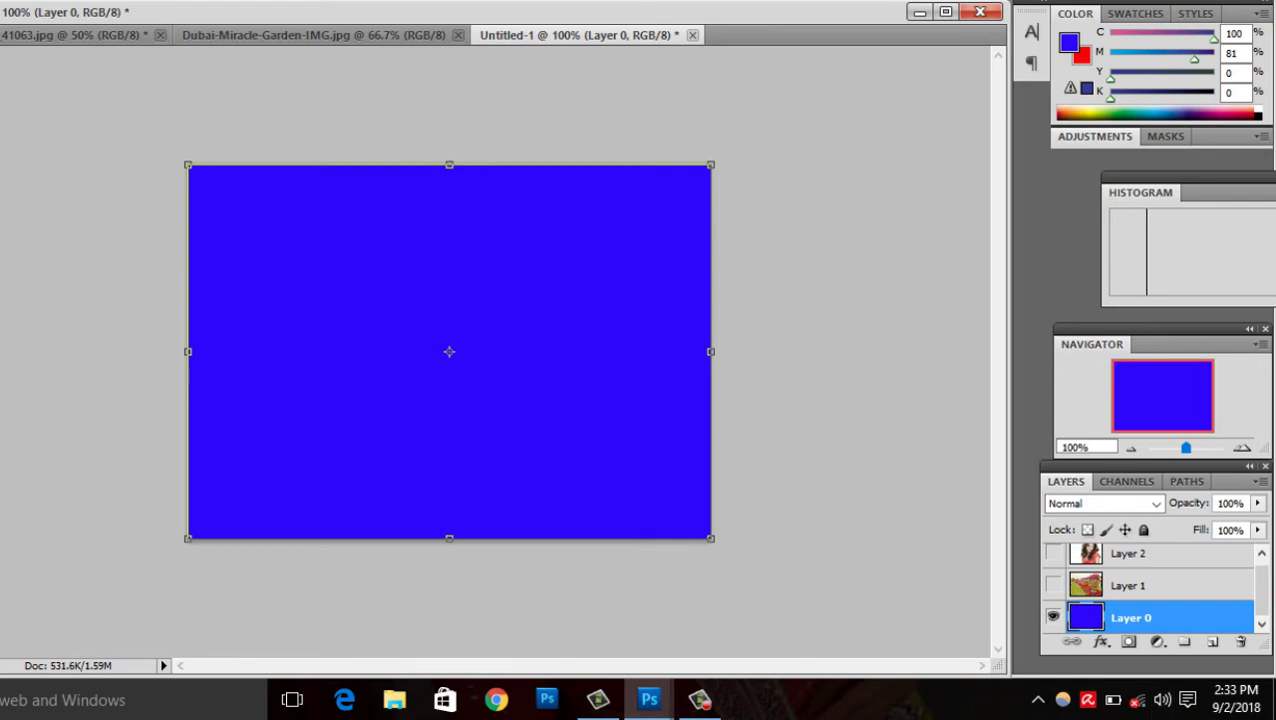
pyautogui.scroll(1, 1266, 571)
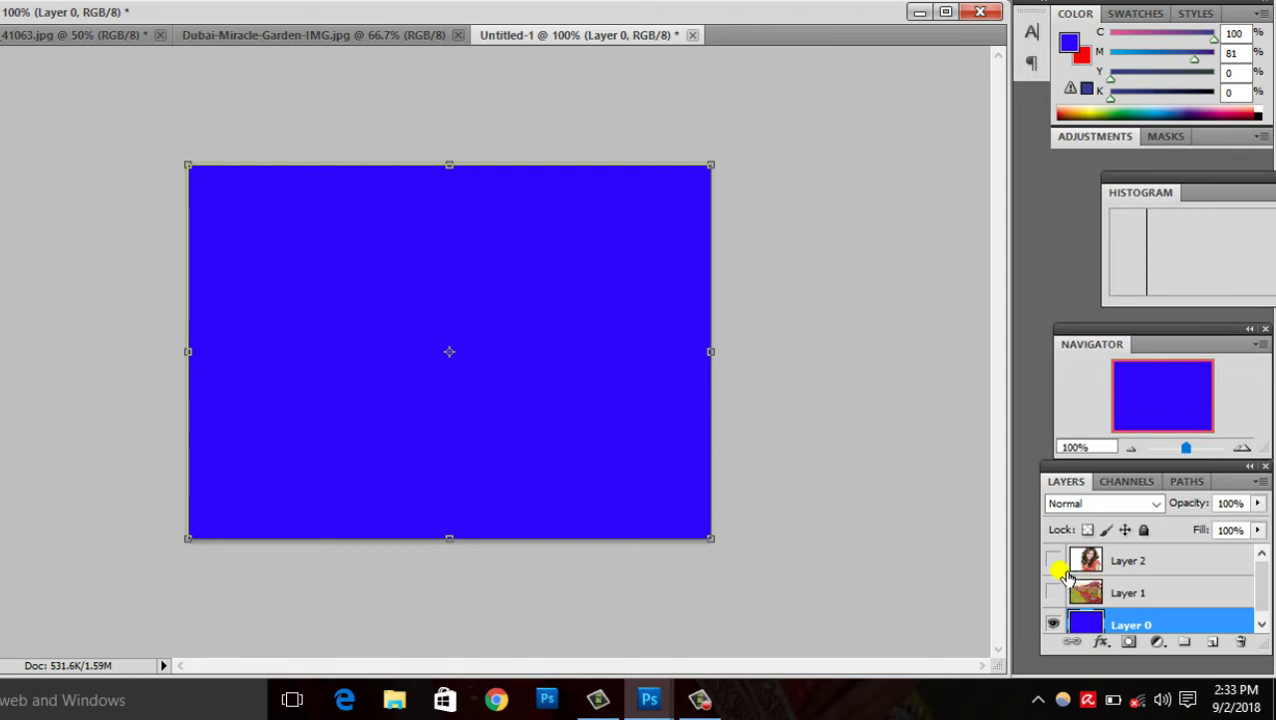
pyautogui.click(1054, 560)
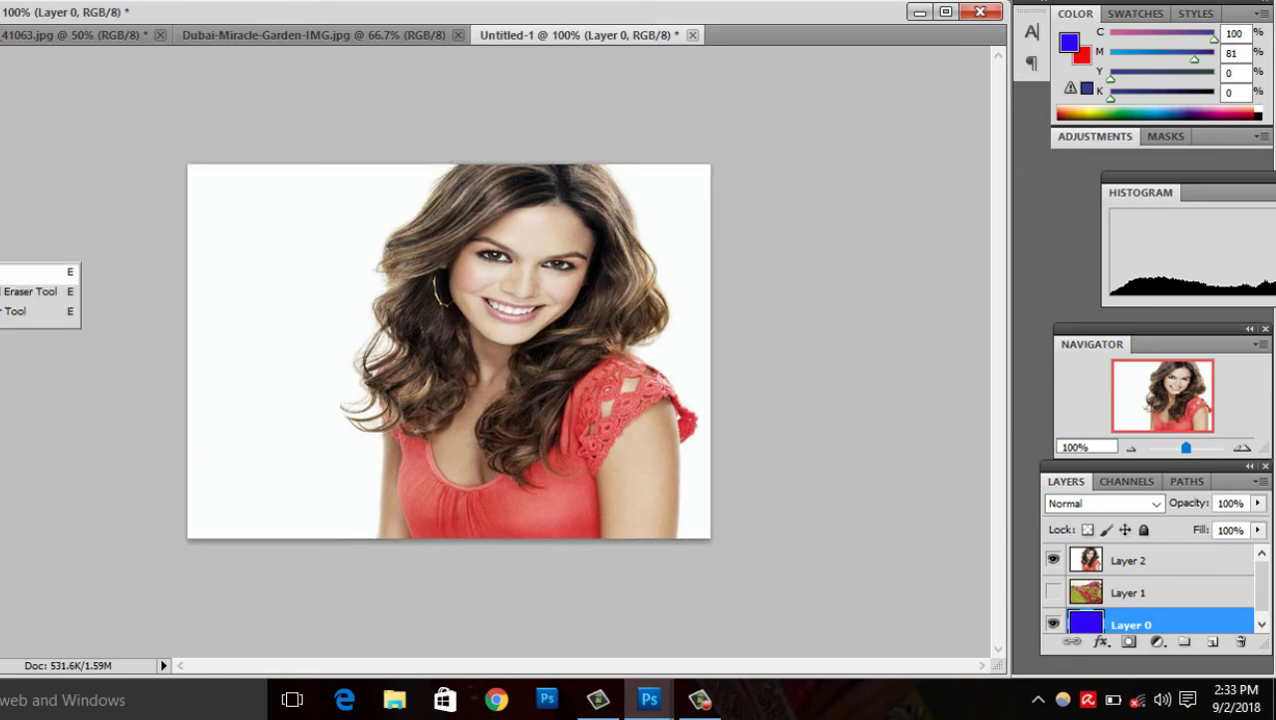
# Step: Pick the Brush Tool, paint a test dab, and switch between the layers
pyautogui.click(40, 287)
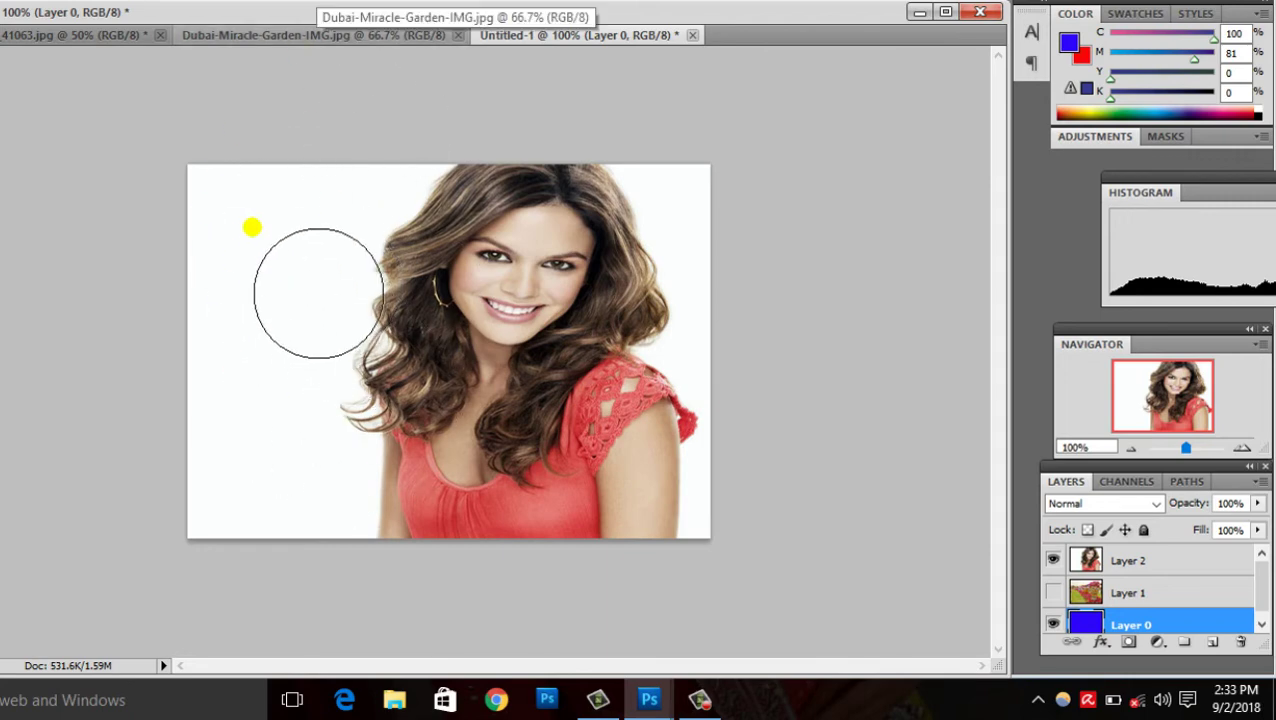
pyautogui.click(257, 222)
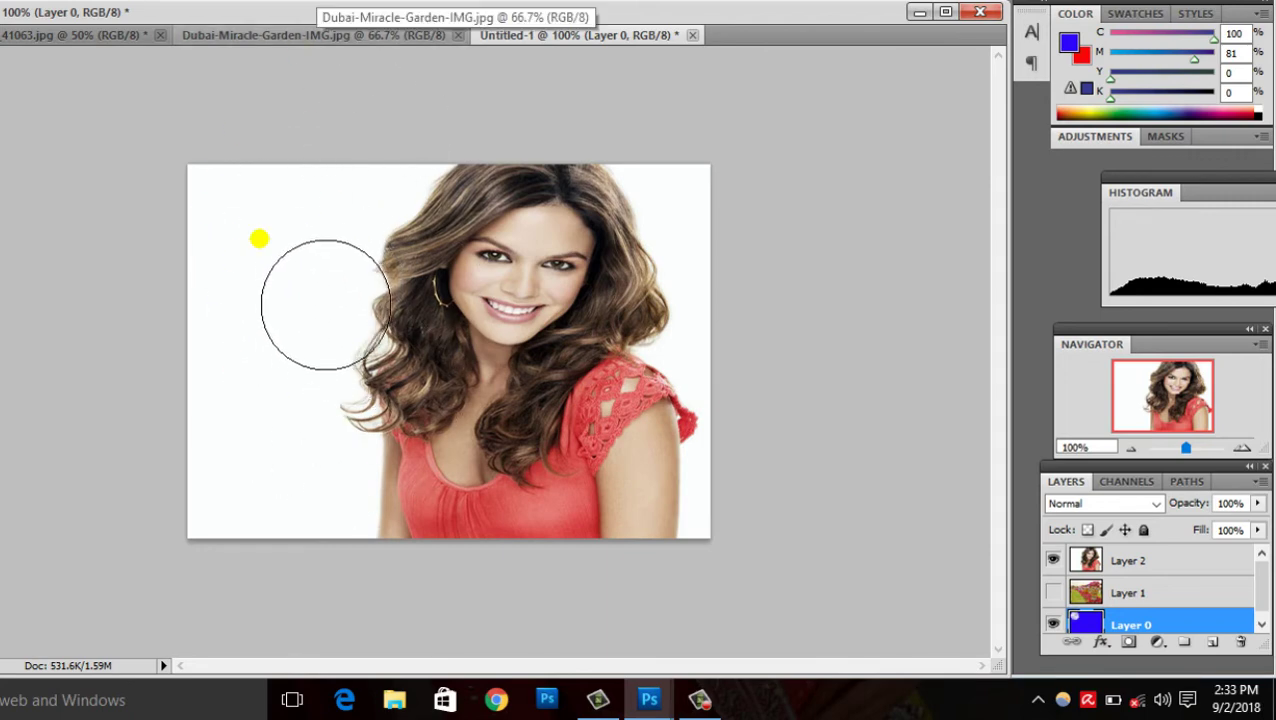
pyautogui.click(1188, 562)
pyautogui.click(1182, 627)
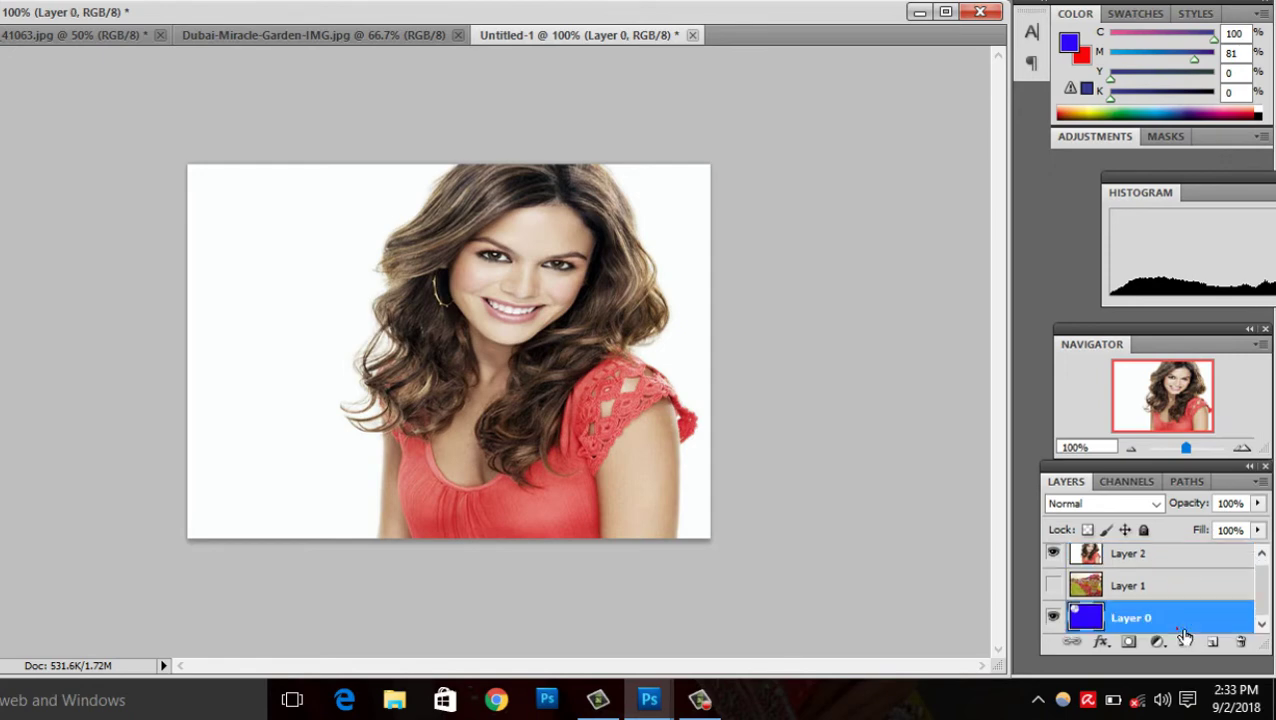
pyautogui.click(1138, 618)
# Step: Open the portrait layer's Blending Options and cancel without changes
pyautogui.click(1148, 556)
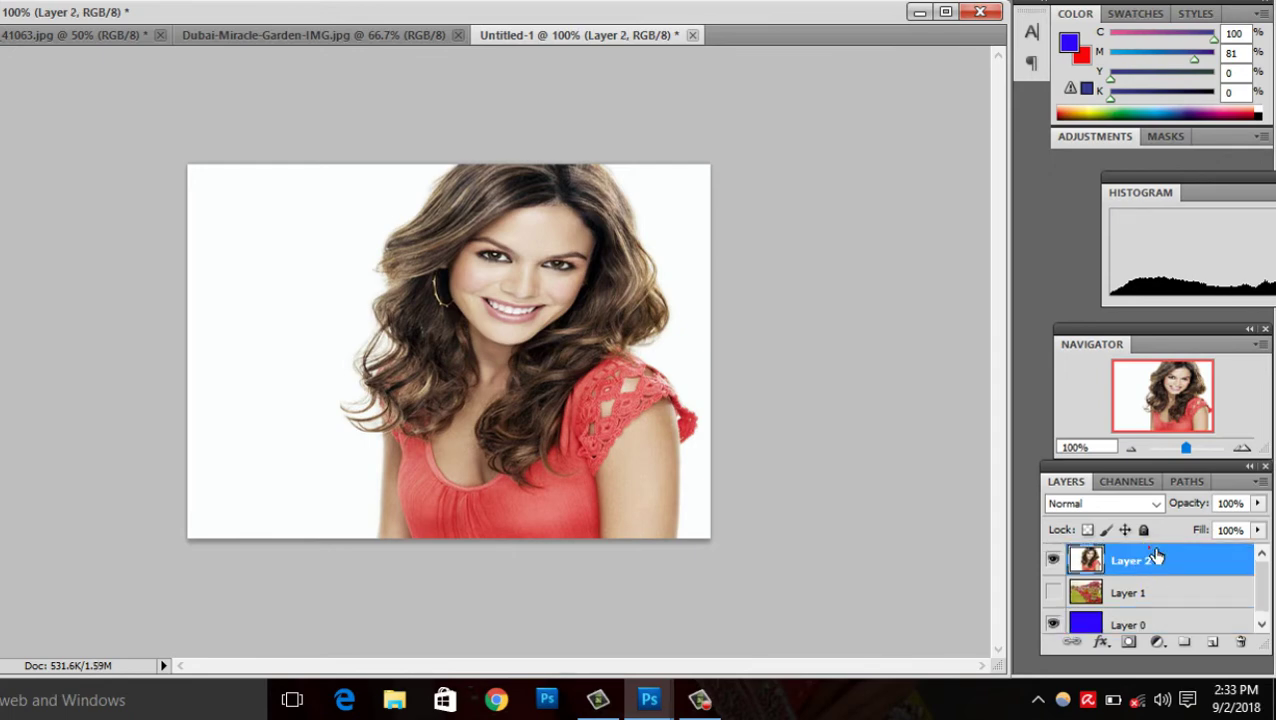
pyautogui.click(1180, 566)
pyautogui.click(293, 259)
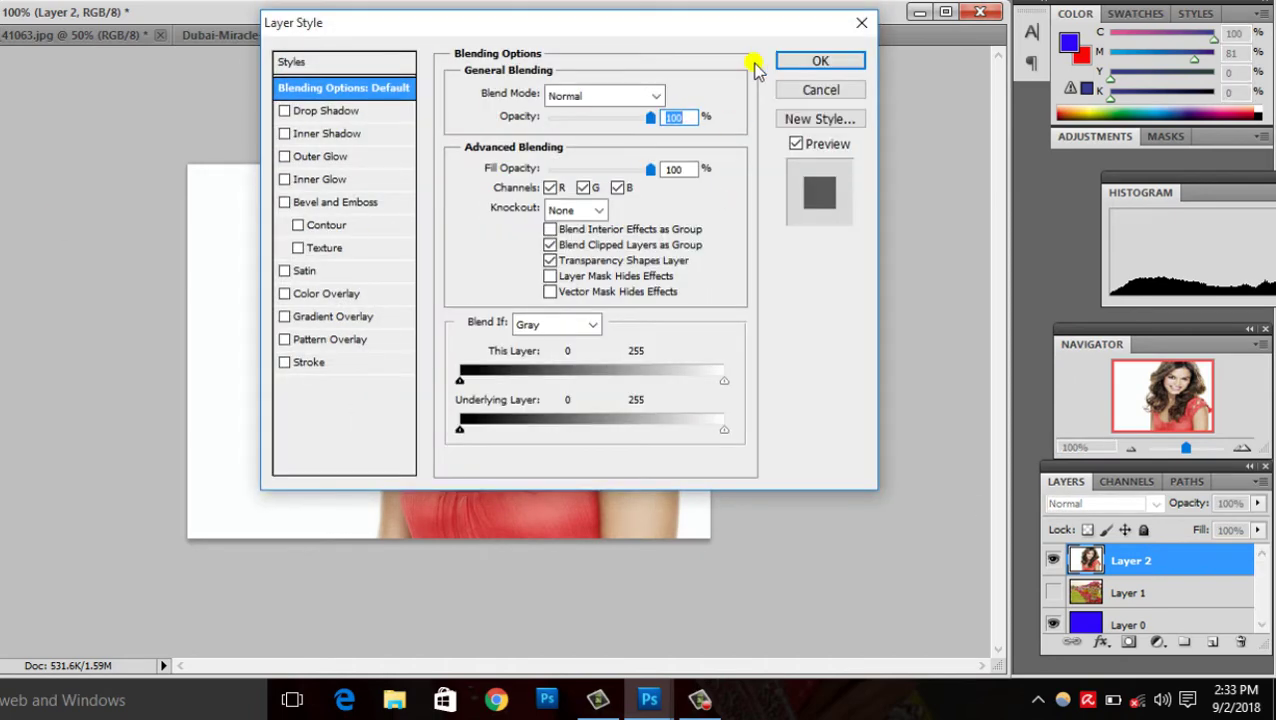
pyautogui.click(838, 90)
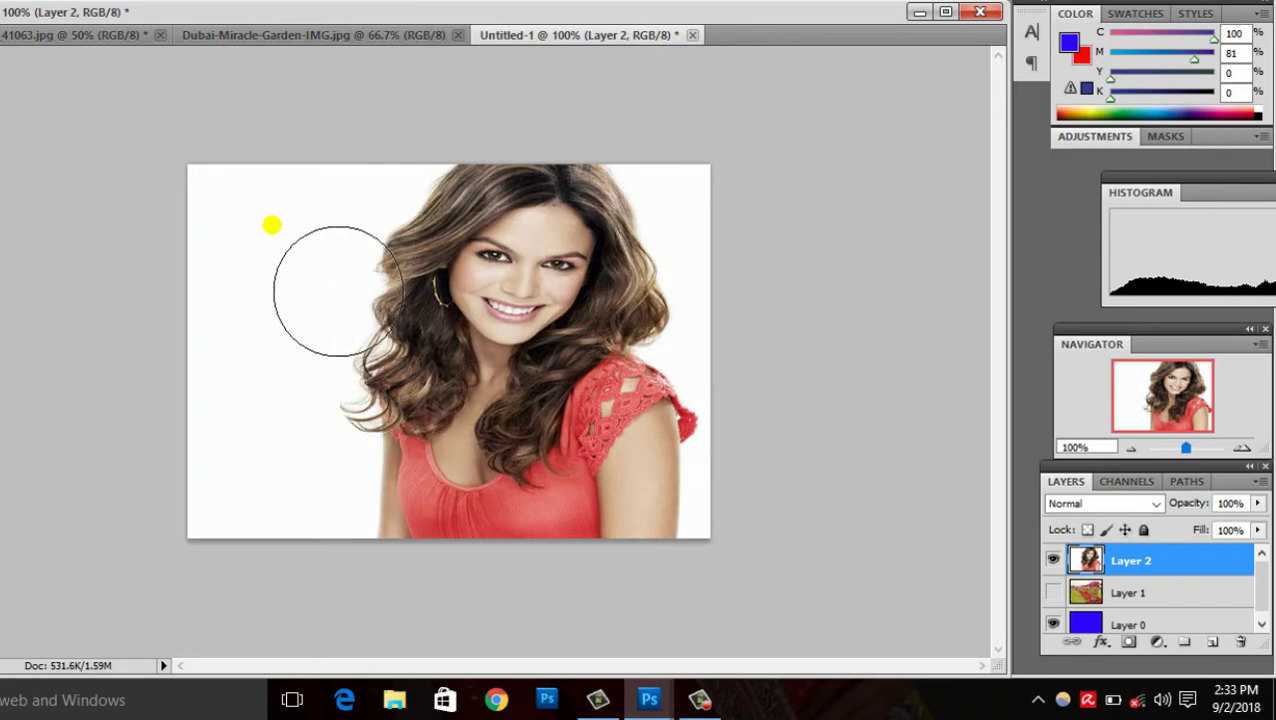
# Step: Brush blue over the white backdrop left of the woman and start picking #312762 as foreground
pyautogui.click(272, 225)
pyautogui.click(271, 256)
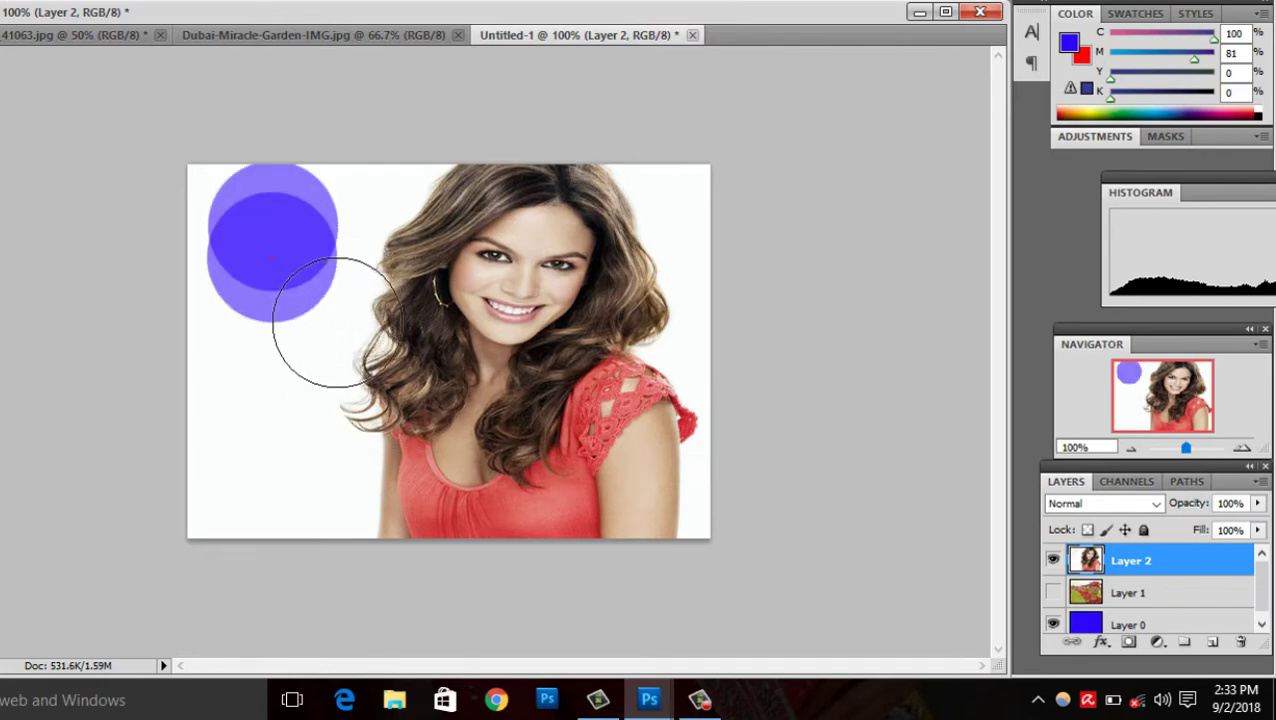
pyautogui.moveTo(265, 256); pyautogui.dragTo(265, 390)
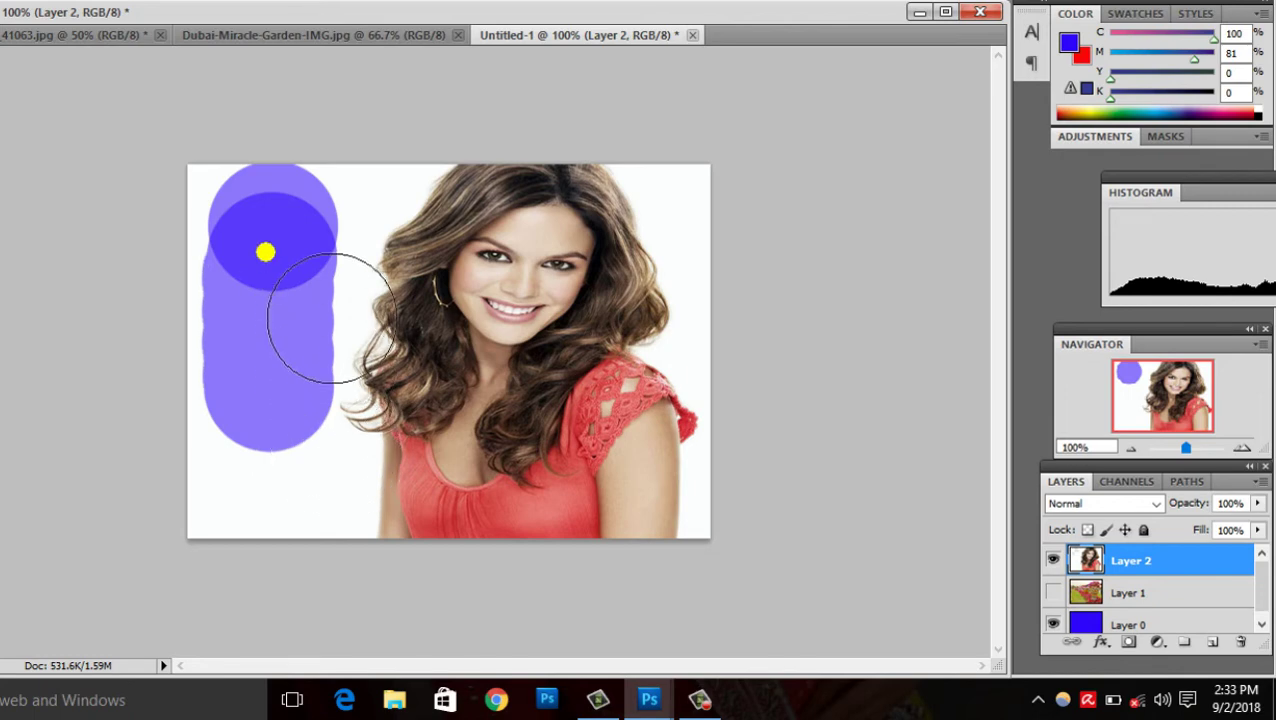
pyautogui.moveTo(265, 252); pyautogui.dragTo(267, 461)
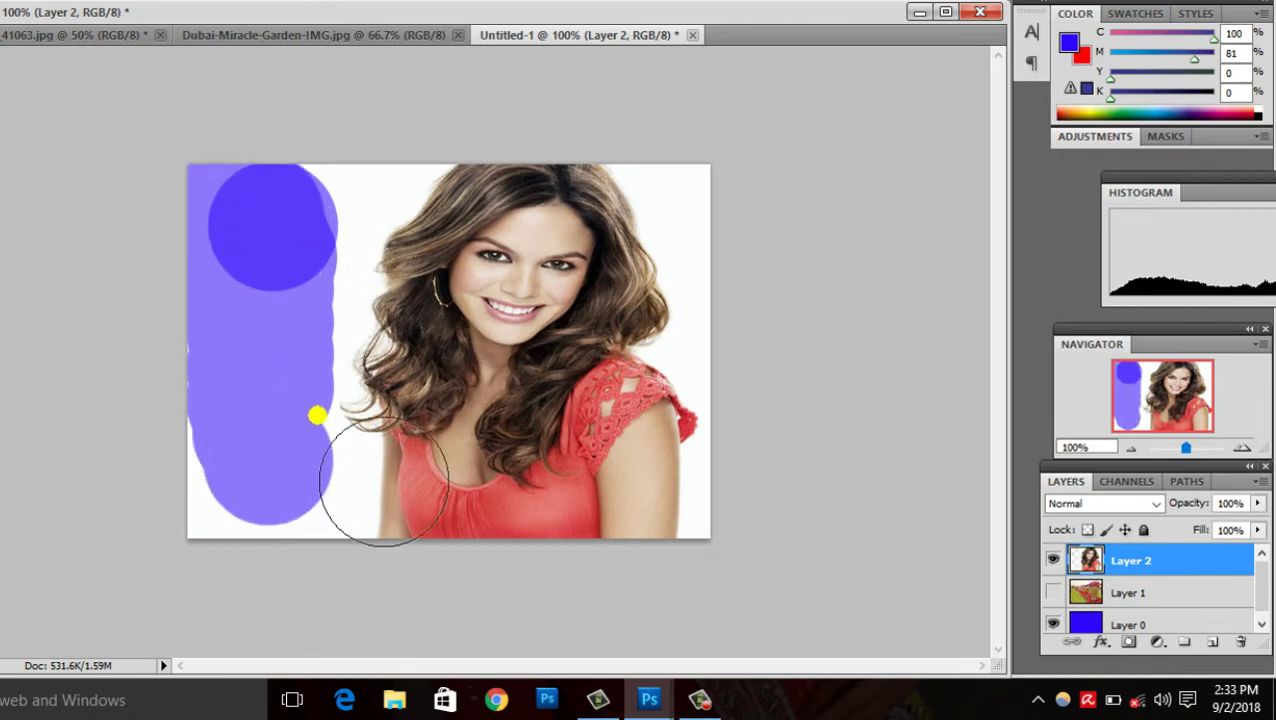
pyautogui.moveTo(316, 415); pyautogui.dragTo(285, 459)
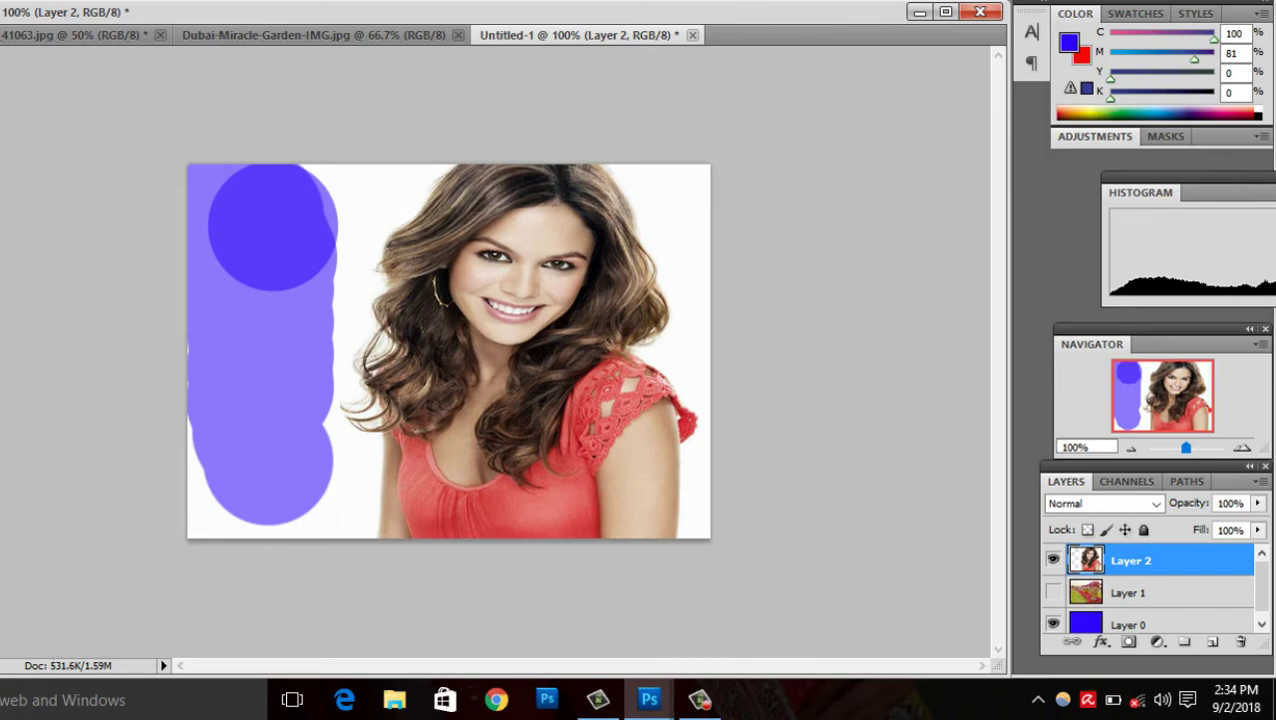
pyautogui.click(1069, 42)
pyautogui.click(460, 266)
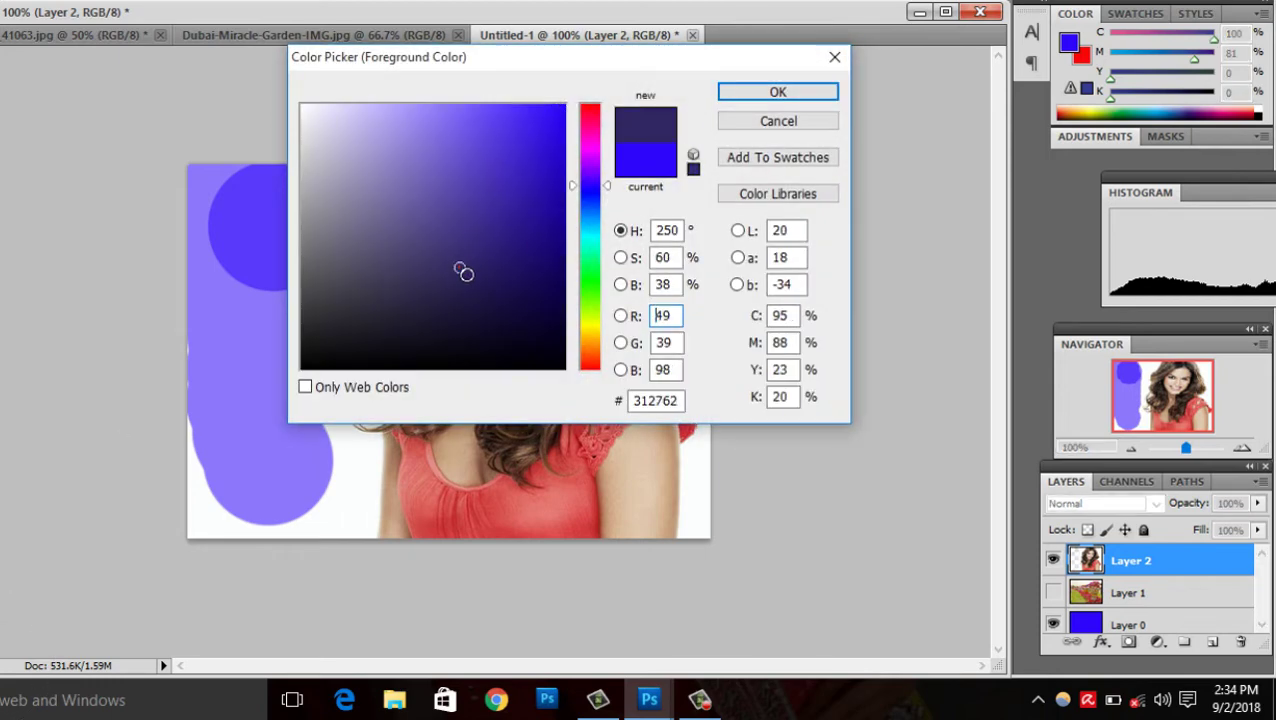
# Step: Confirm #312762 and paint it over the left background and top-right white corner
pyautogui.click(805, 92)
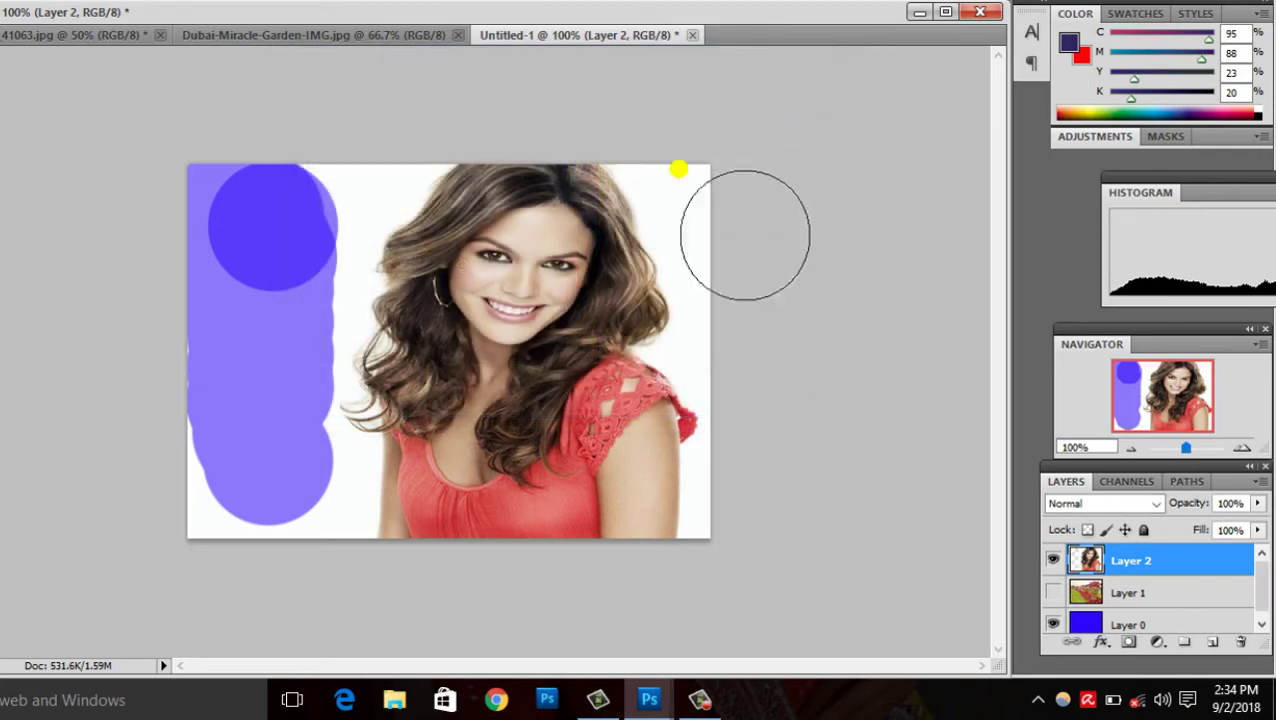
pyautogui.click(276, 365)
pyautogui.moveTo(276, 365)
pyautogui.mouseDown()
pyautogui.moveTo(284, 348)
pyautogui.moveTo(262, 288)
pyautogui.mouseUp()
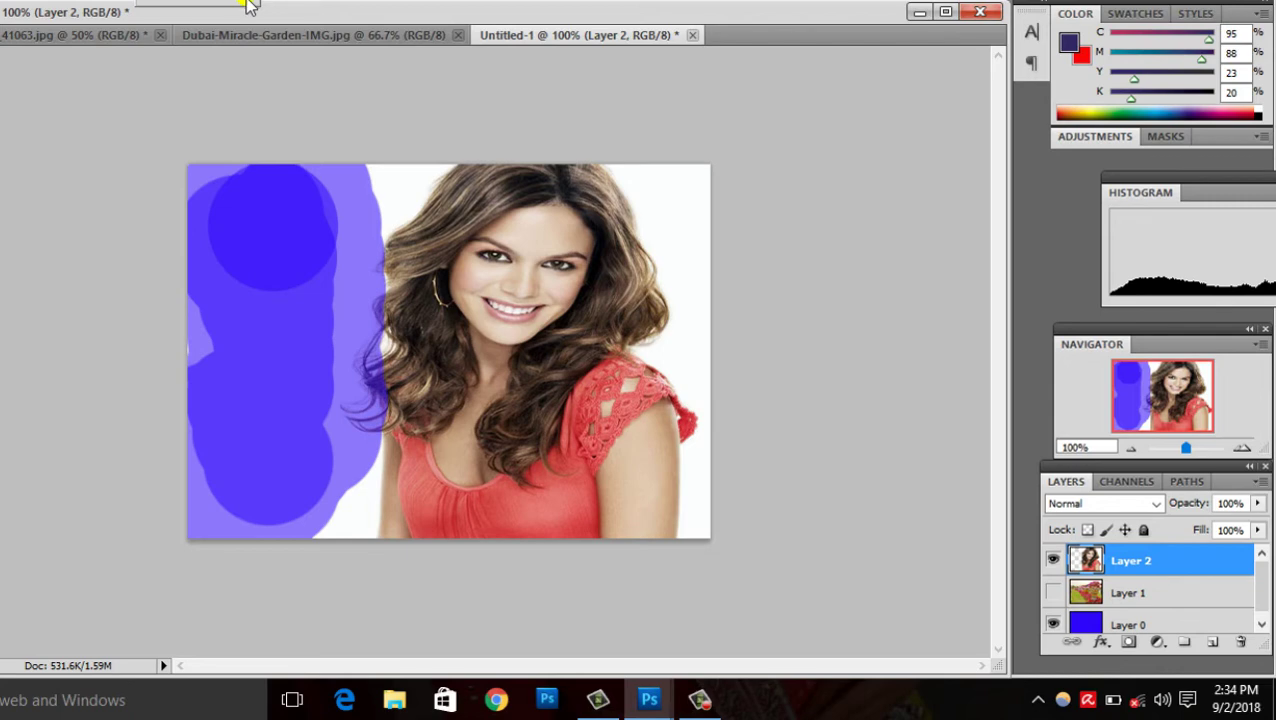
pyautogui.moveTo(666, 192)
pyautogui.mouseDown()
pyautogui.moveTo(690, 282)
pyautogui.moveTo(684, 340)
pyautogui.mouseUp()
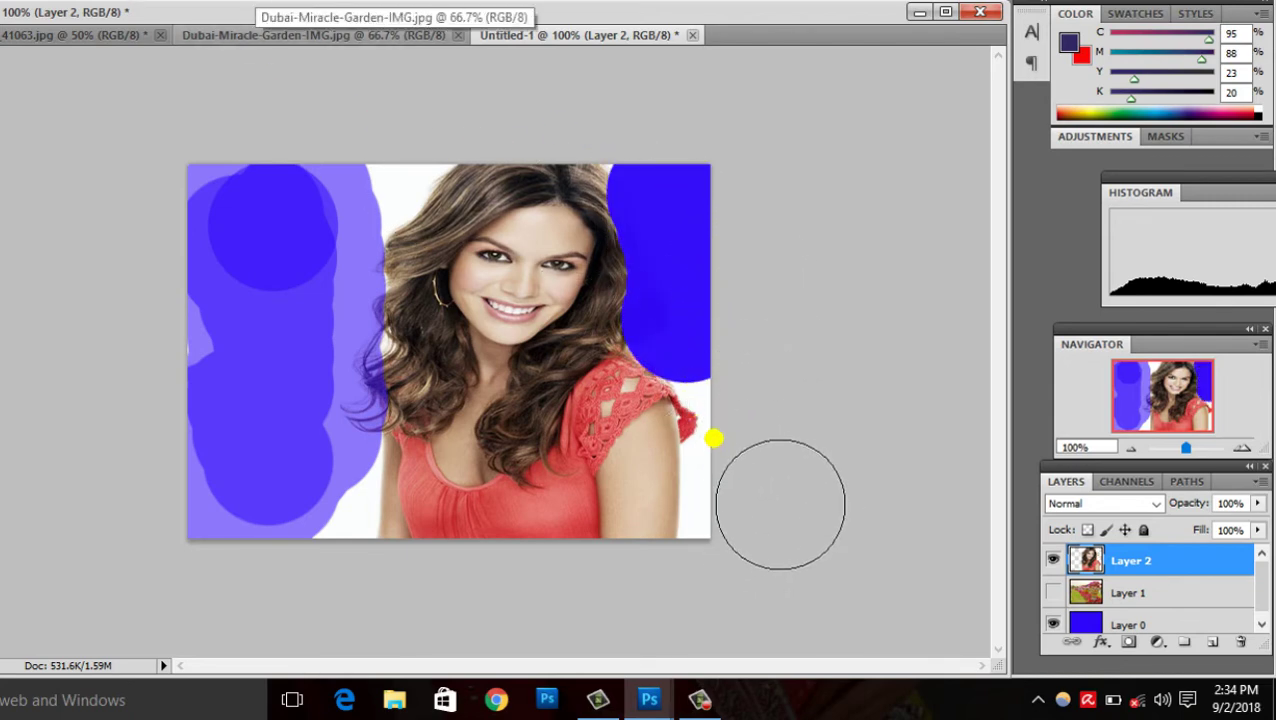
pyautogui.moveTo(713, 438); pyautogui.dragTo(706, 466)
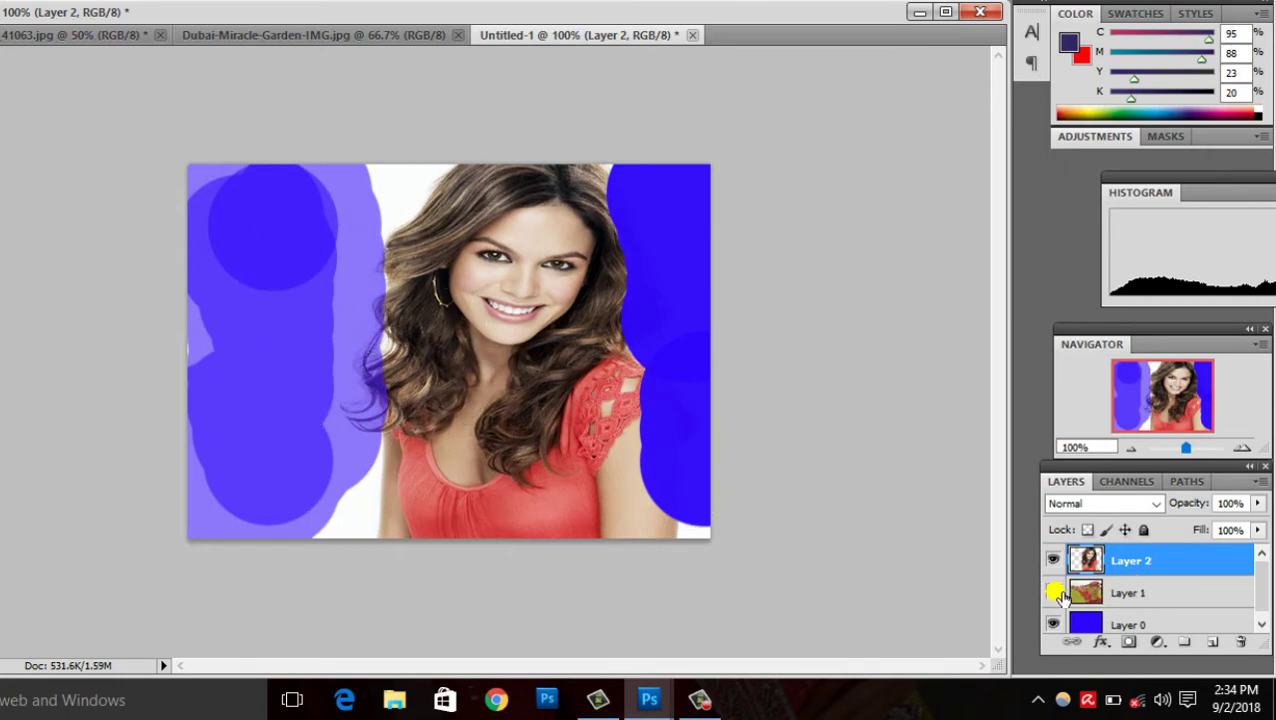
# Step: Check against the garden layer, then erase the leftover pale patches left of the woman
pyautogui.click(1058, 594)
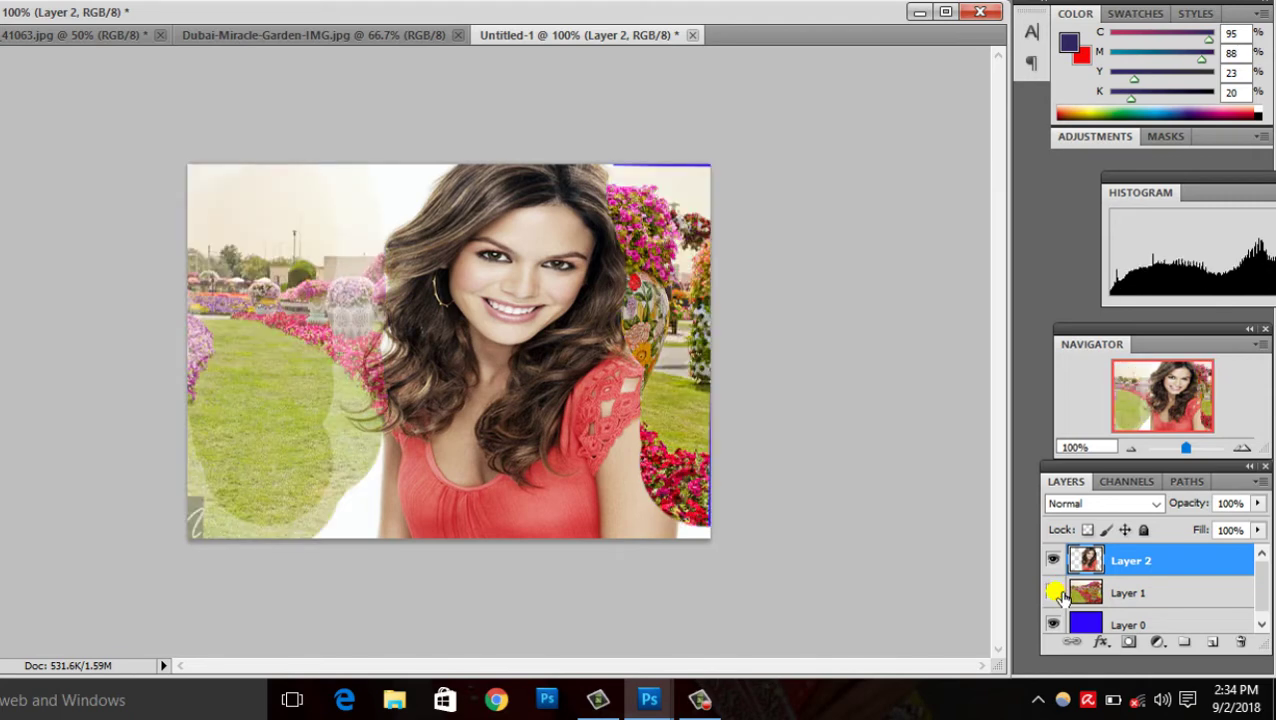
pyautogui.click(1056, 593)
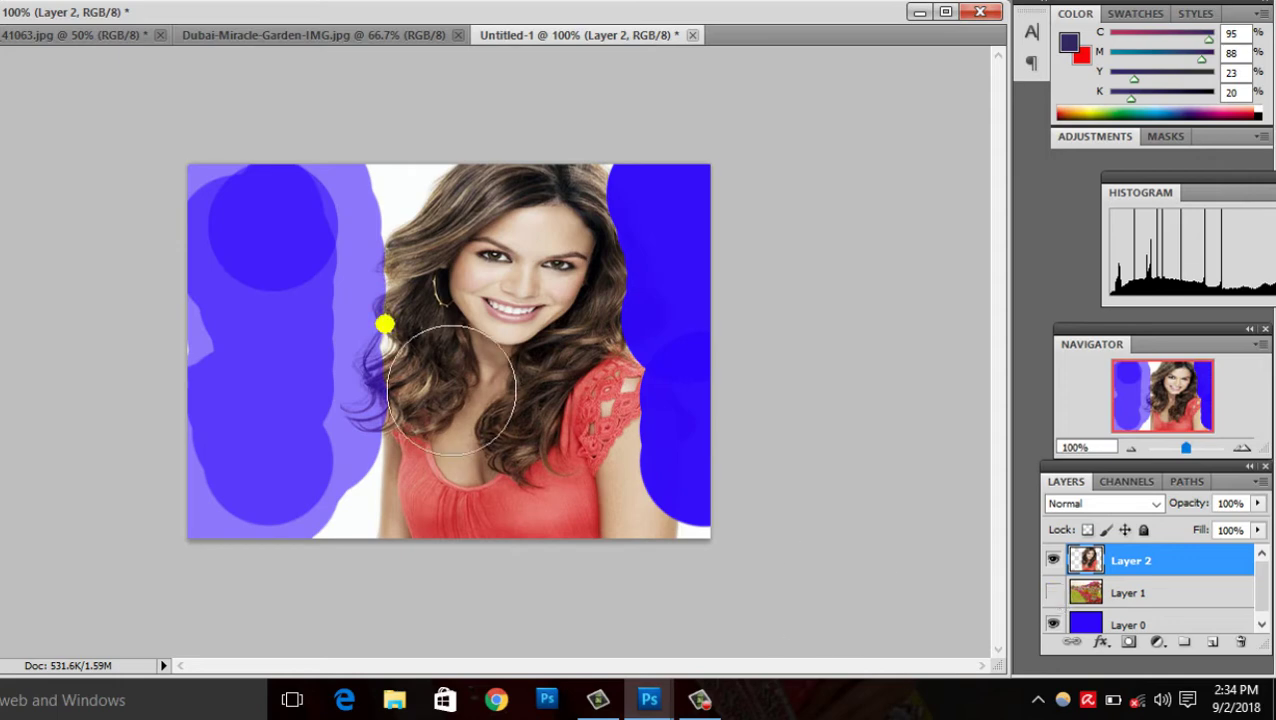
pyautogui.moveTo(445, 245)
pyautogui.mouseDown()
pyautogui.moveTo(342, 404)
pyautogui.moveTo(365, 456)
pyautogui.moveTo(365, 584)
pyautogui.moveTo(314, 370)
pyautogui.mouseUp()
pyautogui.moveTo(248, 303)
pyautogui.mouseDown()
pyautogui.moveTo(191, 259)
pyautogui.moveTo(199, 533)
pyautogui.mouseUp()
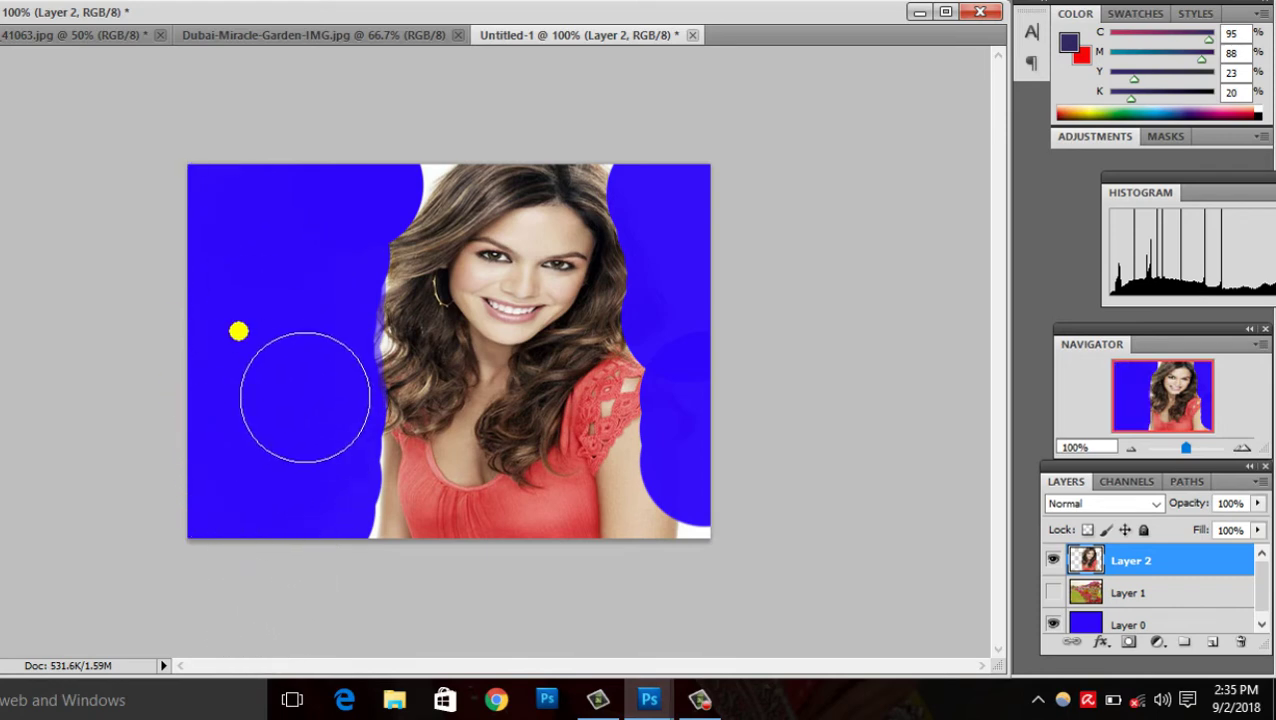
# Step: Step back with Ctrl+Alt+Z to undo the painting and erasing strokes
pyautogui.press('v')
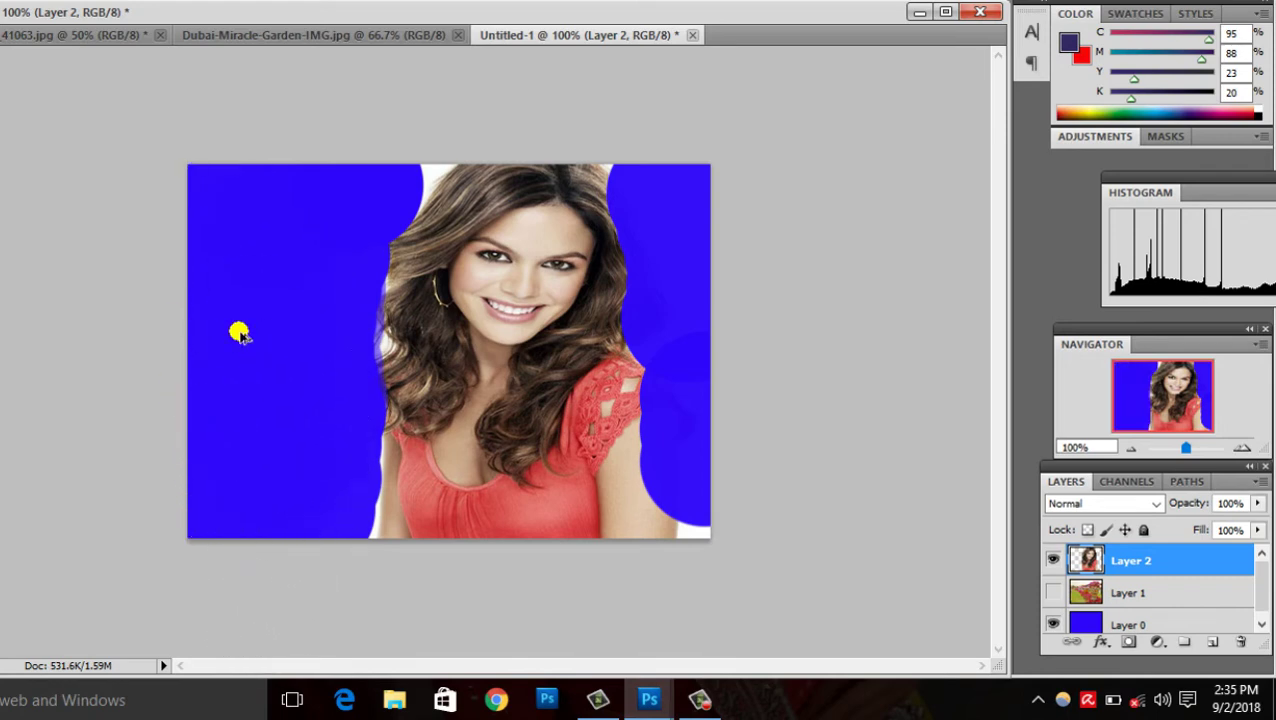
pyautogui.hotkey('ctrl', 'alt', 'z')
pyautogui.hotkey('ctrl', 'alt', 'z')
pyautogui.hotkey('ctrl', 'alt', 'z')
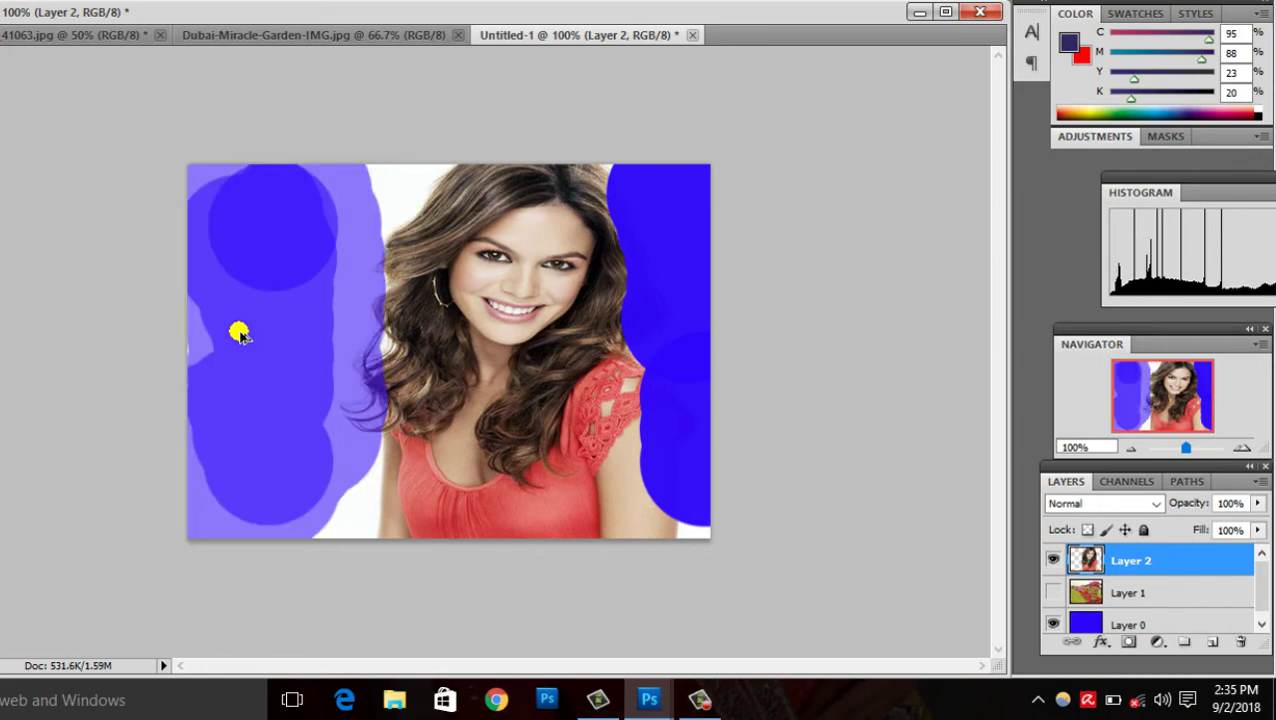
pyautogui.hotkey('ctrl', 'alt', 'z')
pyautogui.hotkey('ctrl', 'alt', 'z')
pyautogui.hotkey('ctrl', 'alt', 'z')
pyautogui.hotkey('ctrl', 'alt', 'z')
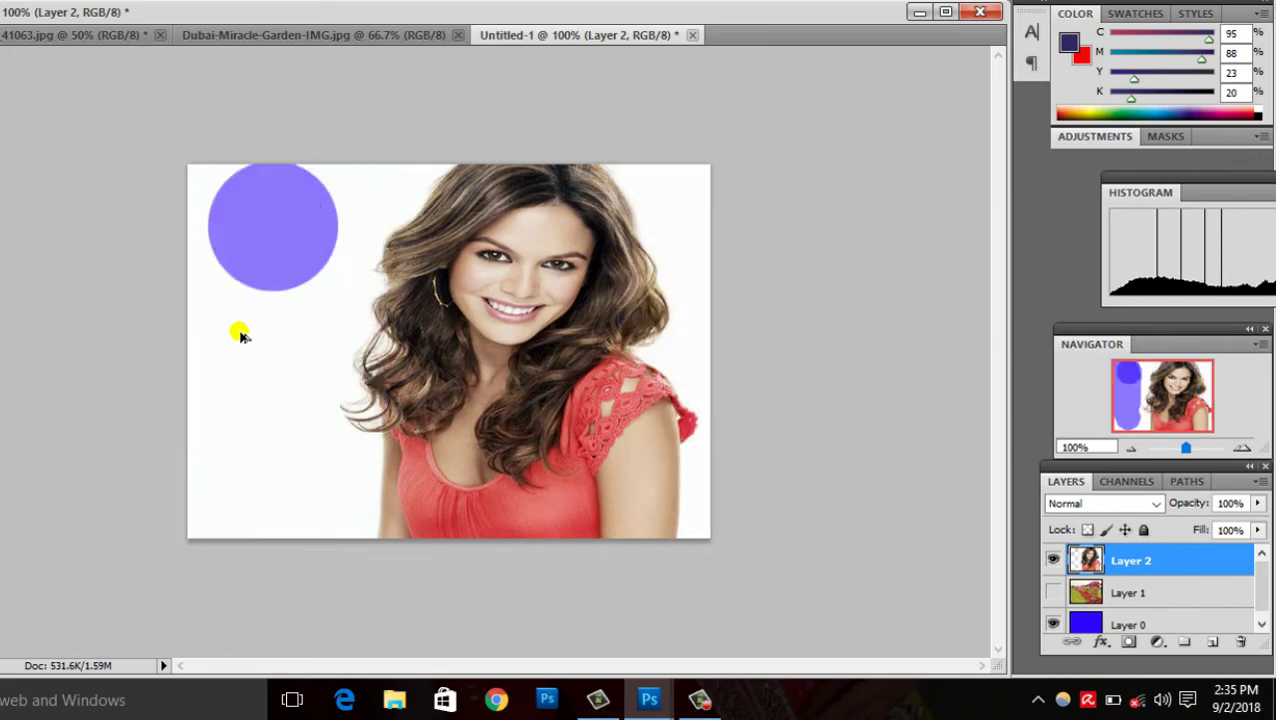
pyautogui.hotkey('ctrl', 'alt', 'z')
pyautogui.press('b')
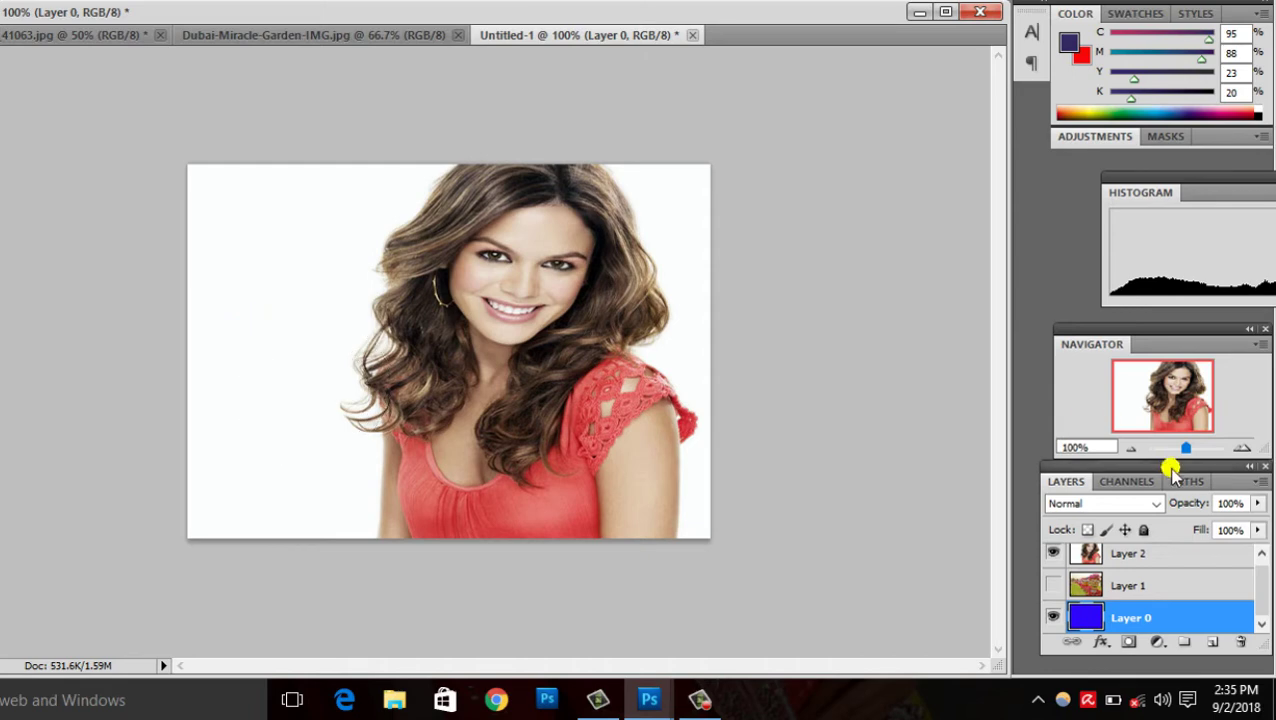
# Step: Make Layer 2 active and switch to the Background Eraser Tool
pyautogui.click(1262, 556)
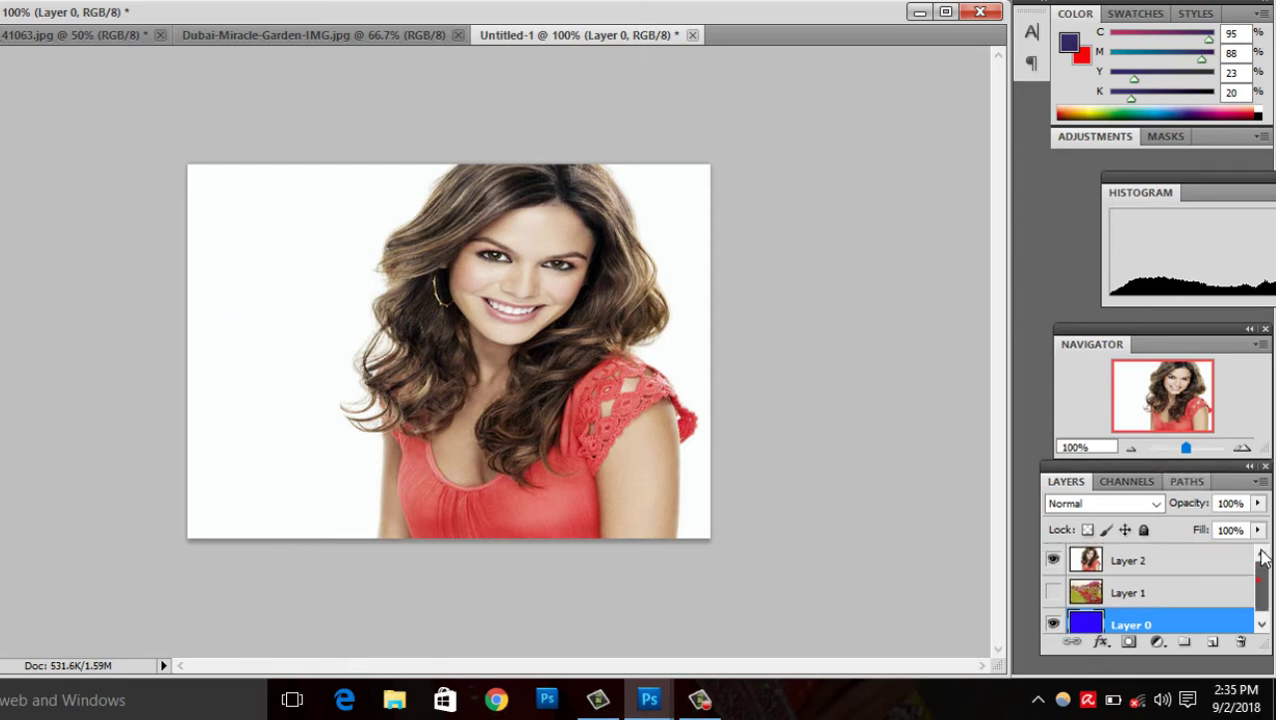
pyautogui.click(1185, 560)
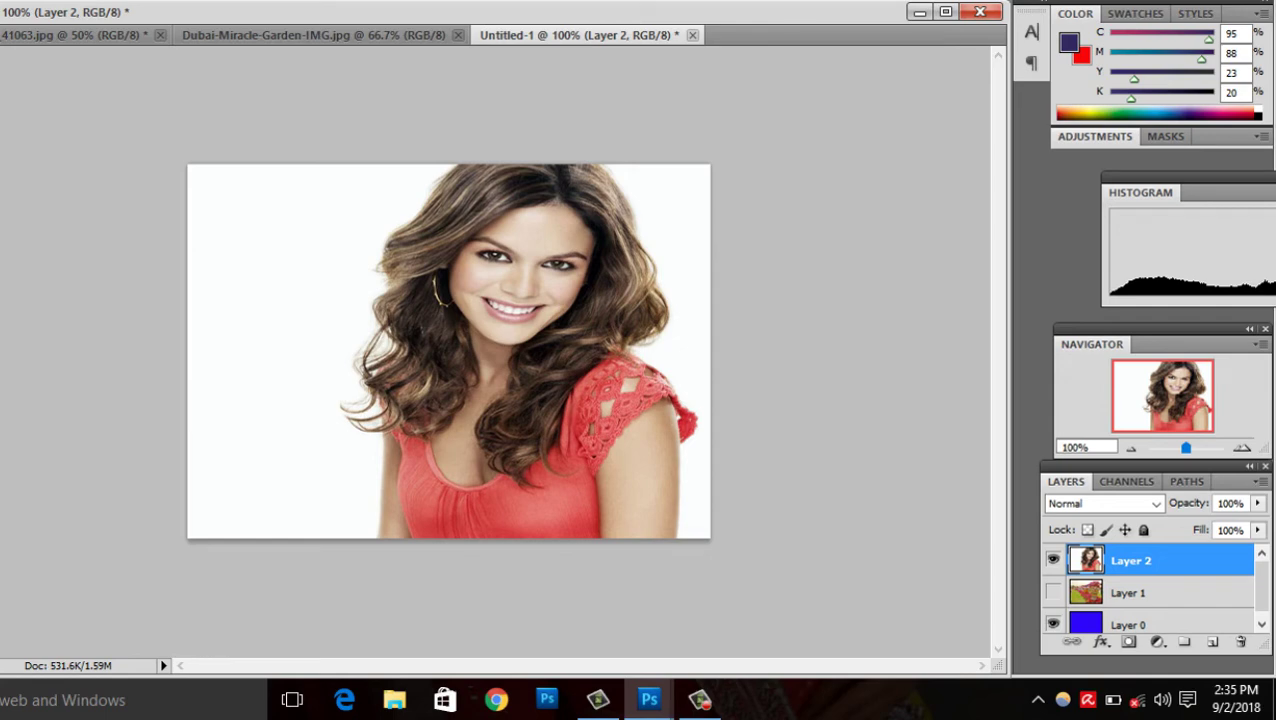
pyautogui.rightClick(0, 272)
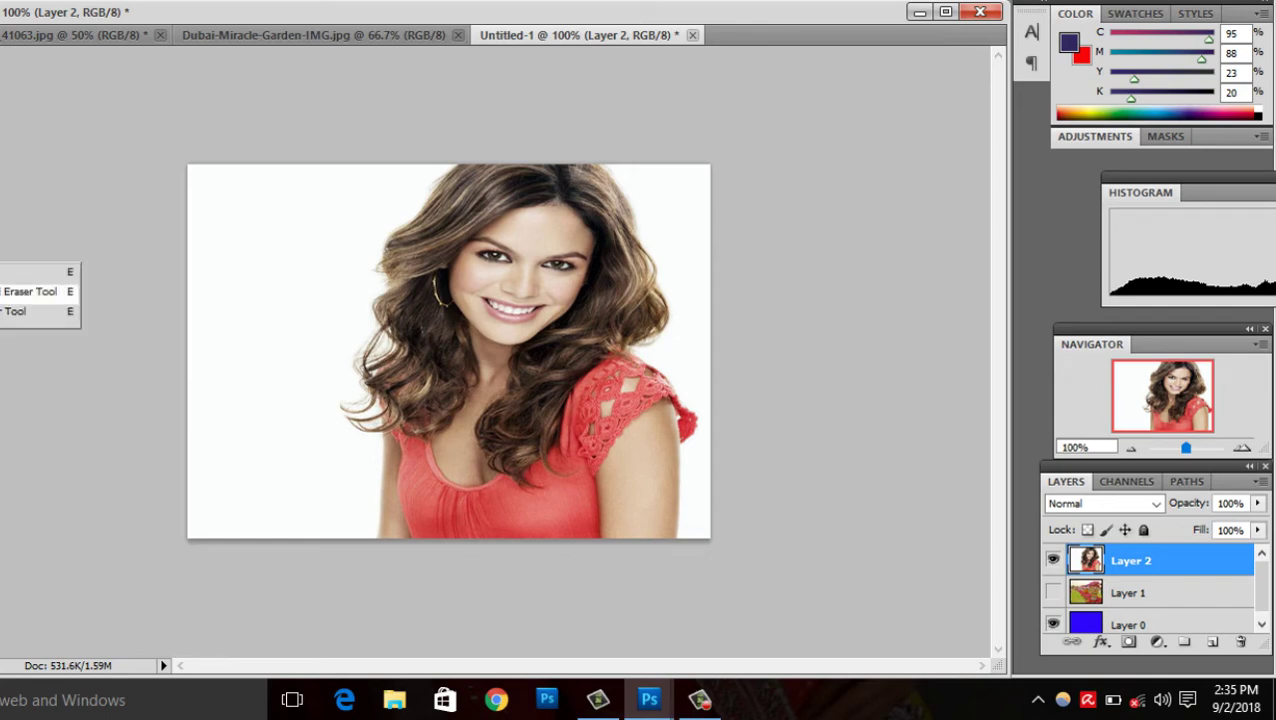
pyautogui.click(30, 291)
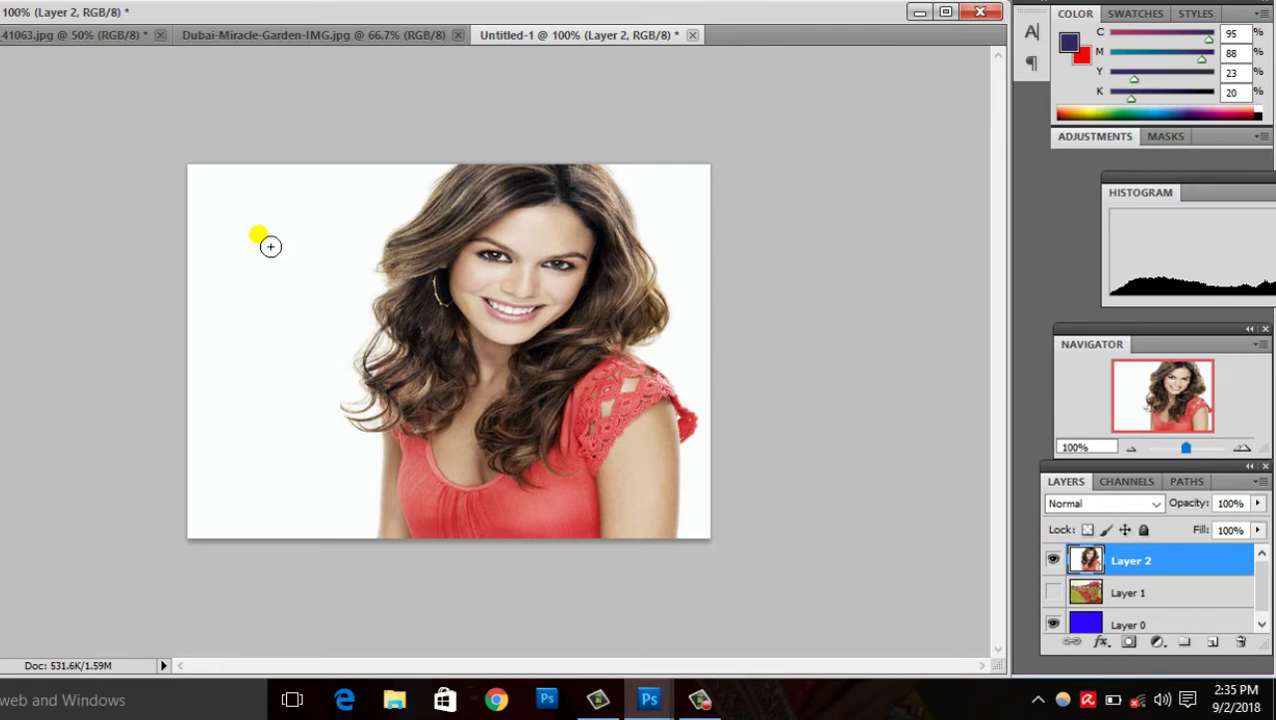
# Step: Enlarge the eraser and erase a U-shaped stroke in the top-left white background, revealing blue
pyautogui.press(']')
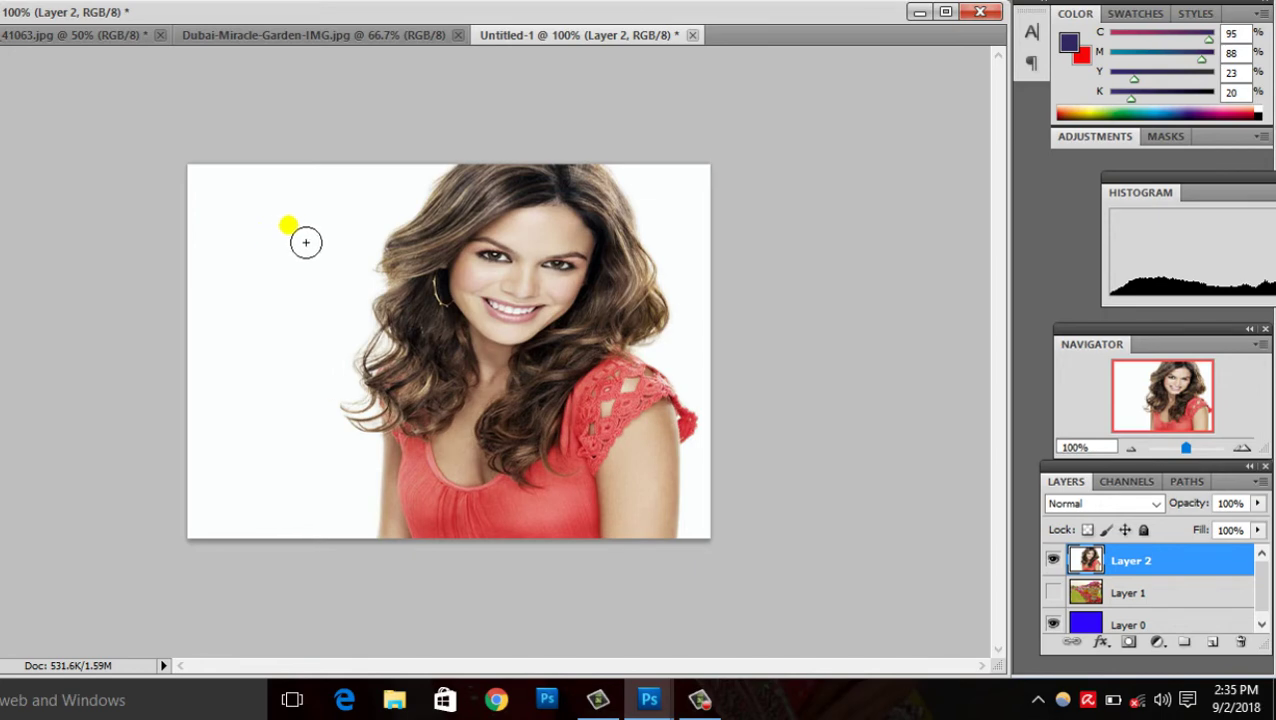
pyautogui.click(253, 214)
pyautogui.moveTo(253, 214); pyautogui.dragTo(325, 231)
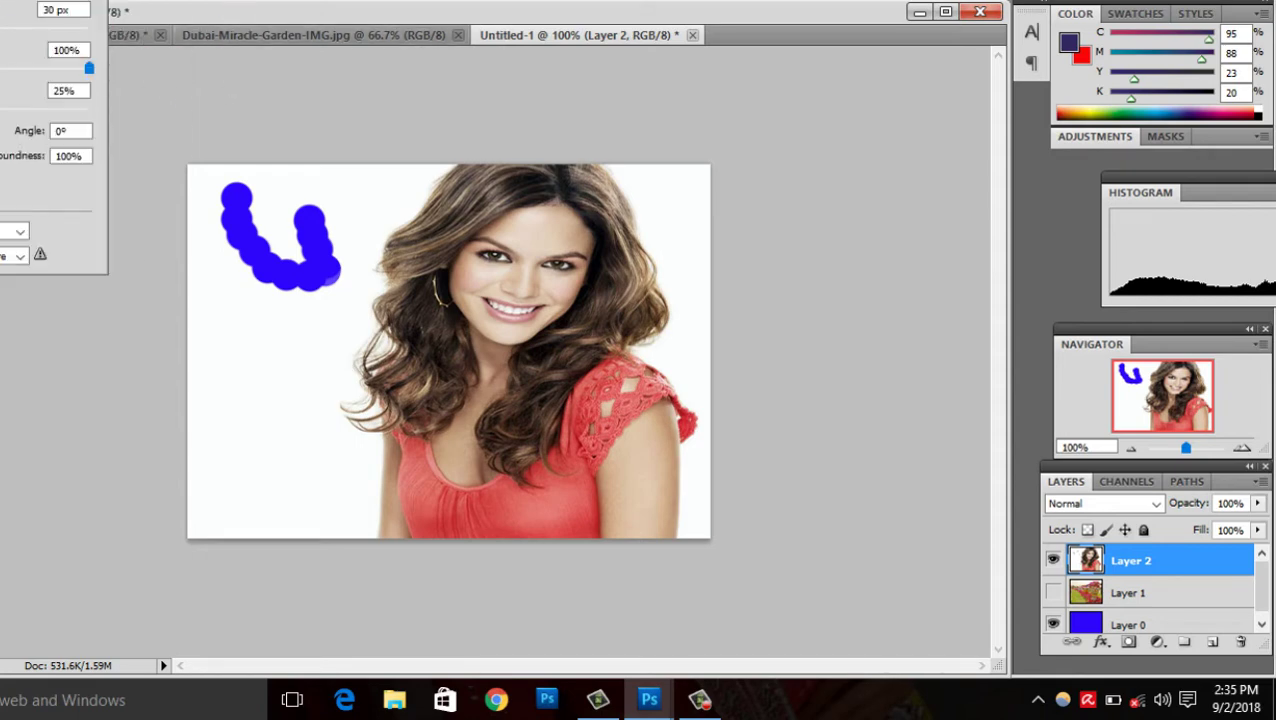
pyautogui.press('Escape')
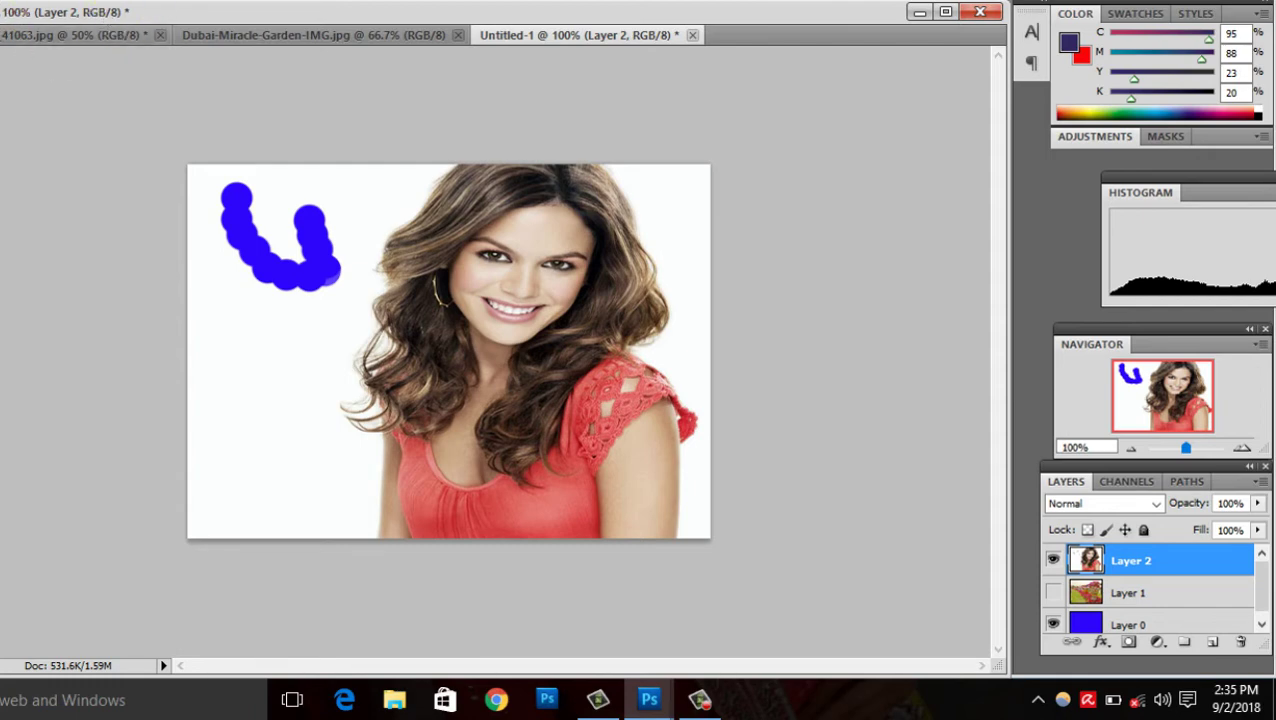
pyautogui.click(40, 5)
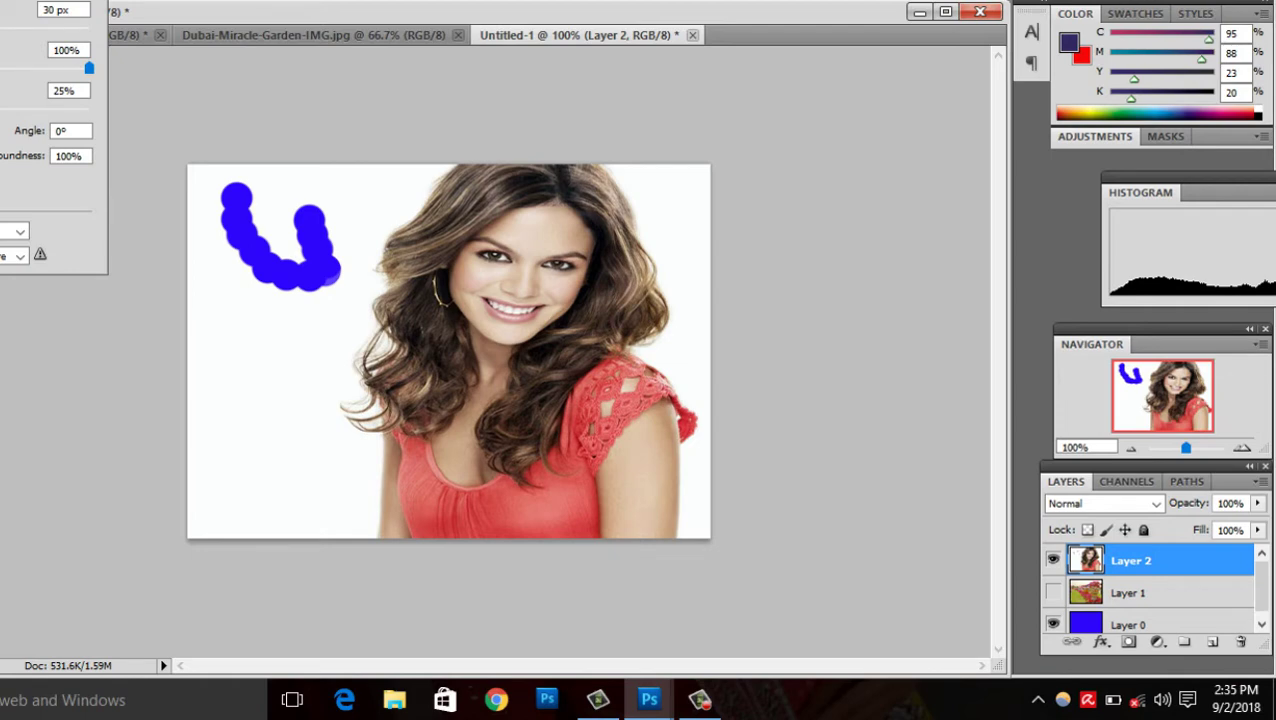
# Step: Set brush spacing to 51% and erase two columns of separate dabs below the U
pyautogui.moveTo(1, 112); pyautogui.dragTo(3, 112)
pyautogui.click(276, 300)
pyautogui.moveTo(259, 305); pyautogui.dragTo(271, 433)
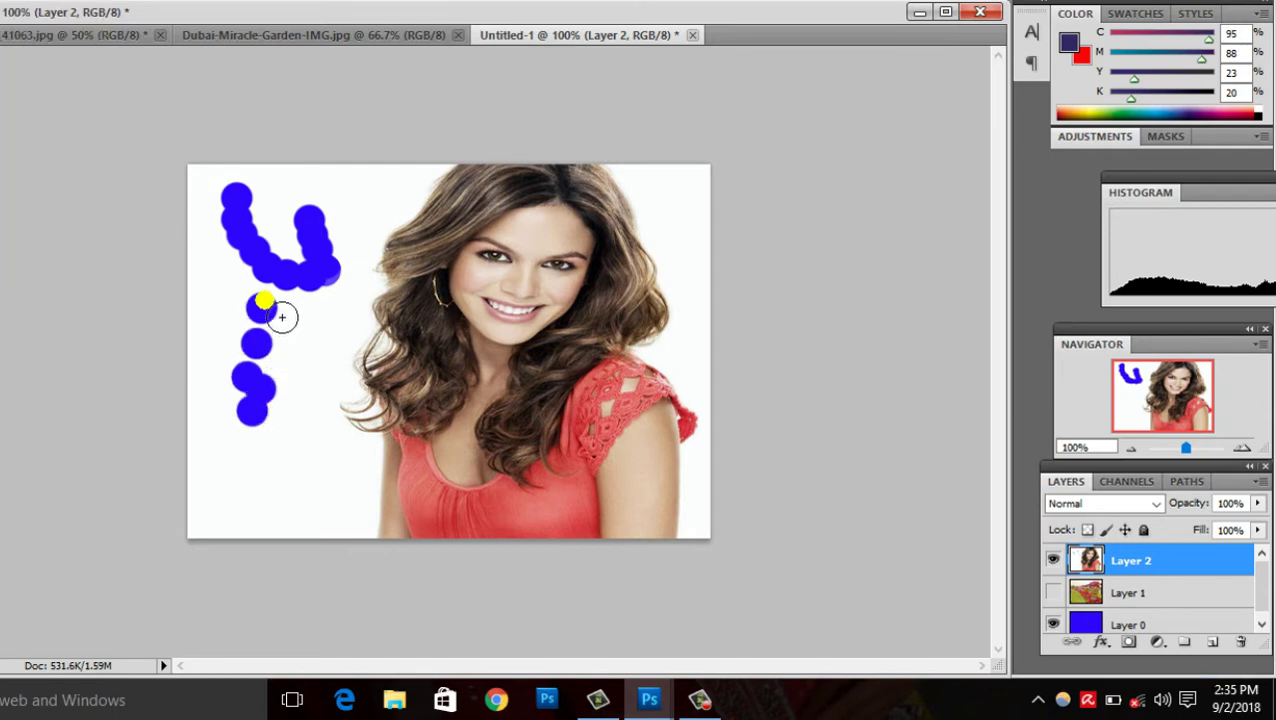
pyautogui.moveTo(281, 317)
pyautogui.mouseDown()
pyautogui.moveTo(265, 501)
pyautogui.moveTo(222, 398)
pyautogui.mouseUp()
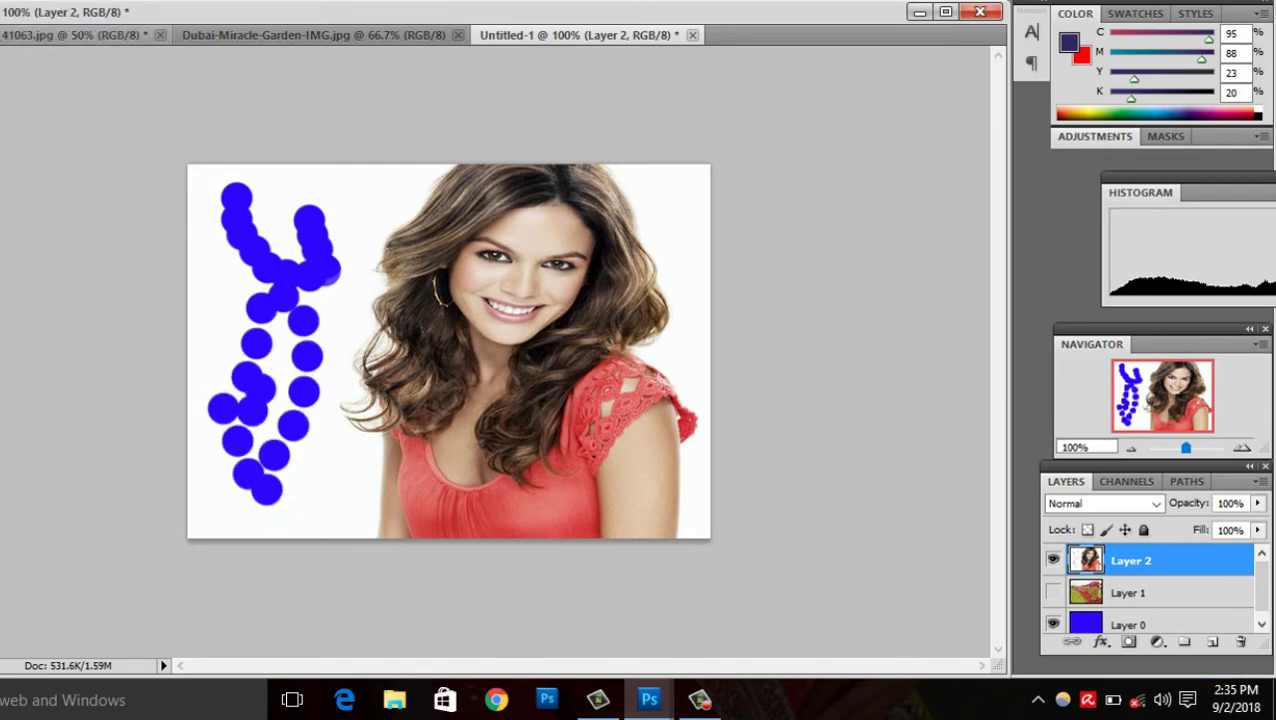
# Step: Lower brush hardness to 98% and erase strokes beside the U, the left edge and the top edge
pyautogui.press('F5')
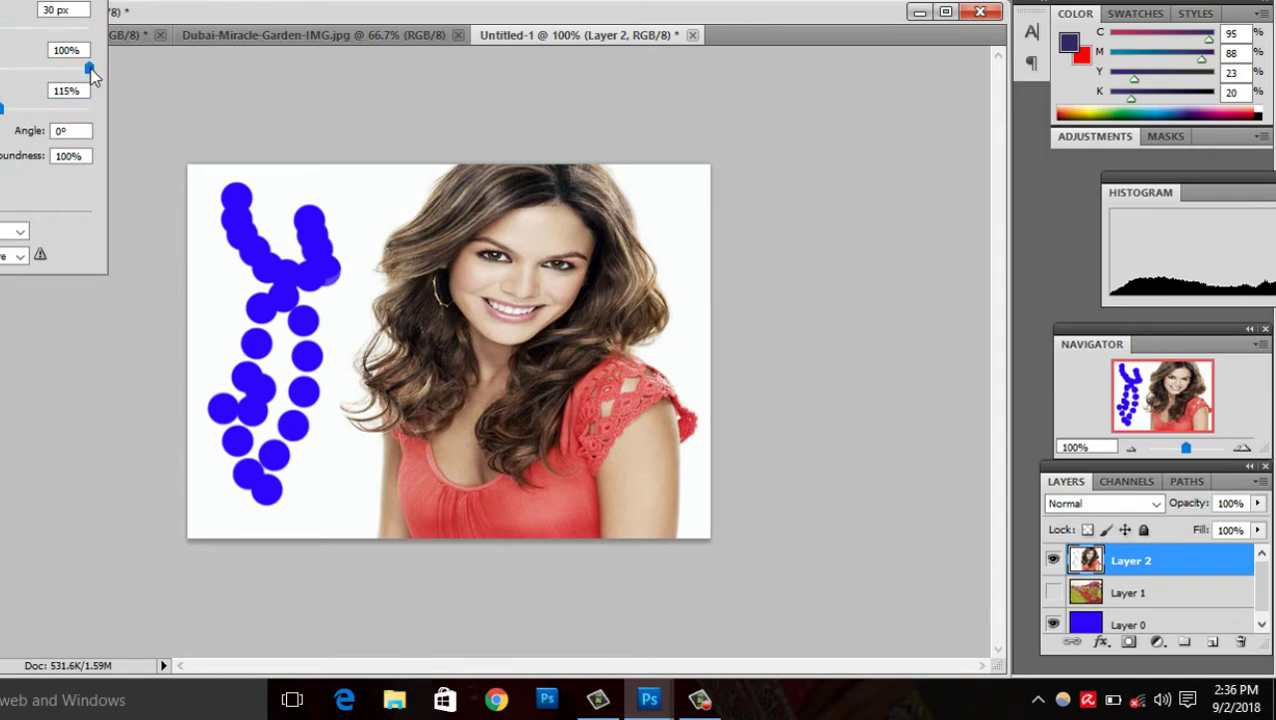
pyautogui.moveTo(90, 71); pyautogui.dragTo(87, 70)
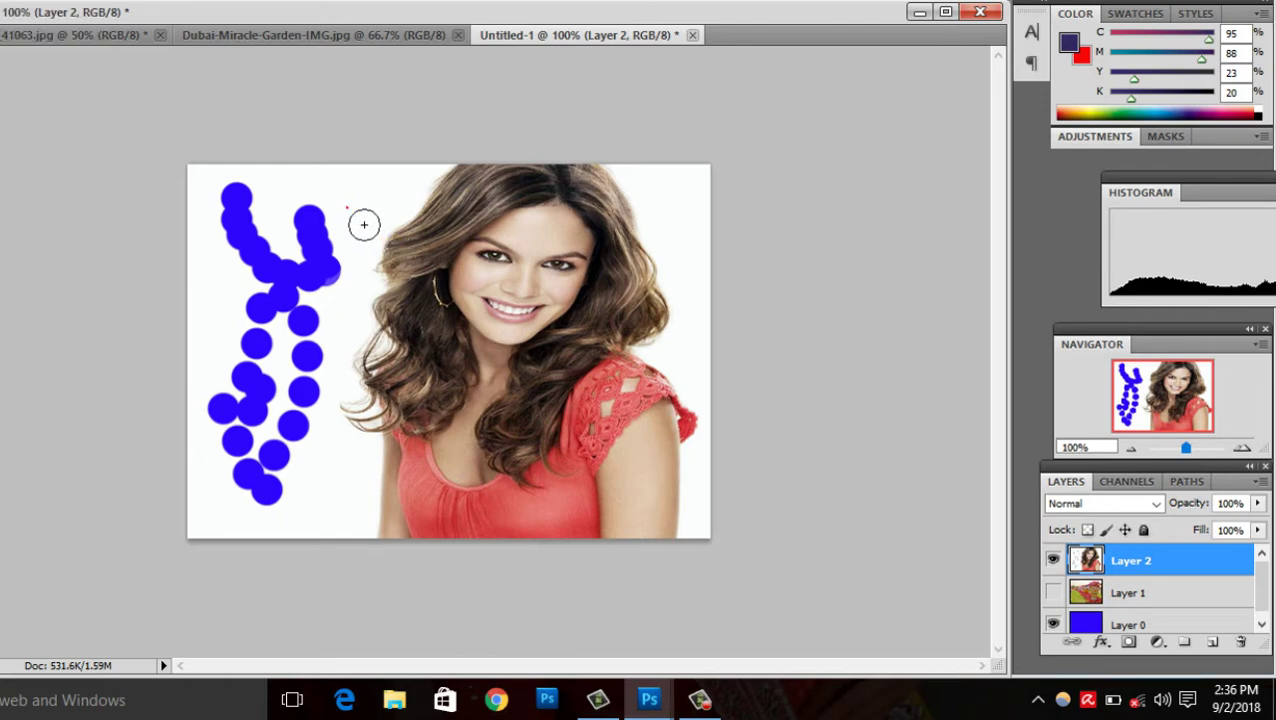
pyautogui.moveTo(348, 210); pyautogui.dragTo(333, 322)
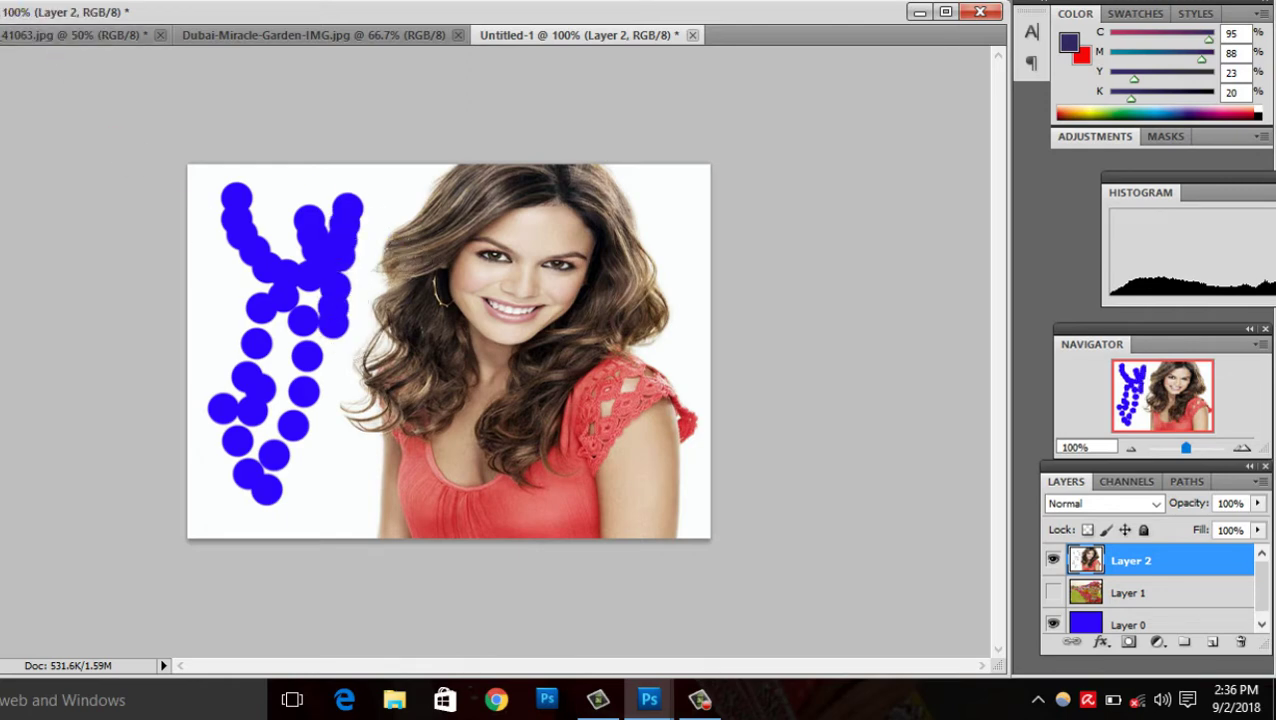
pyautogui.click(30, 5)
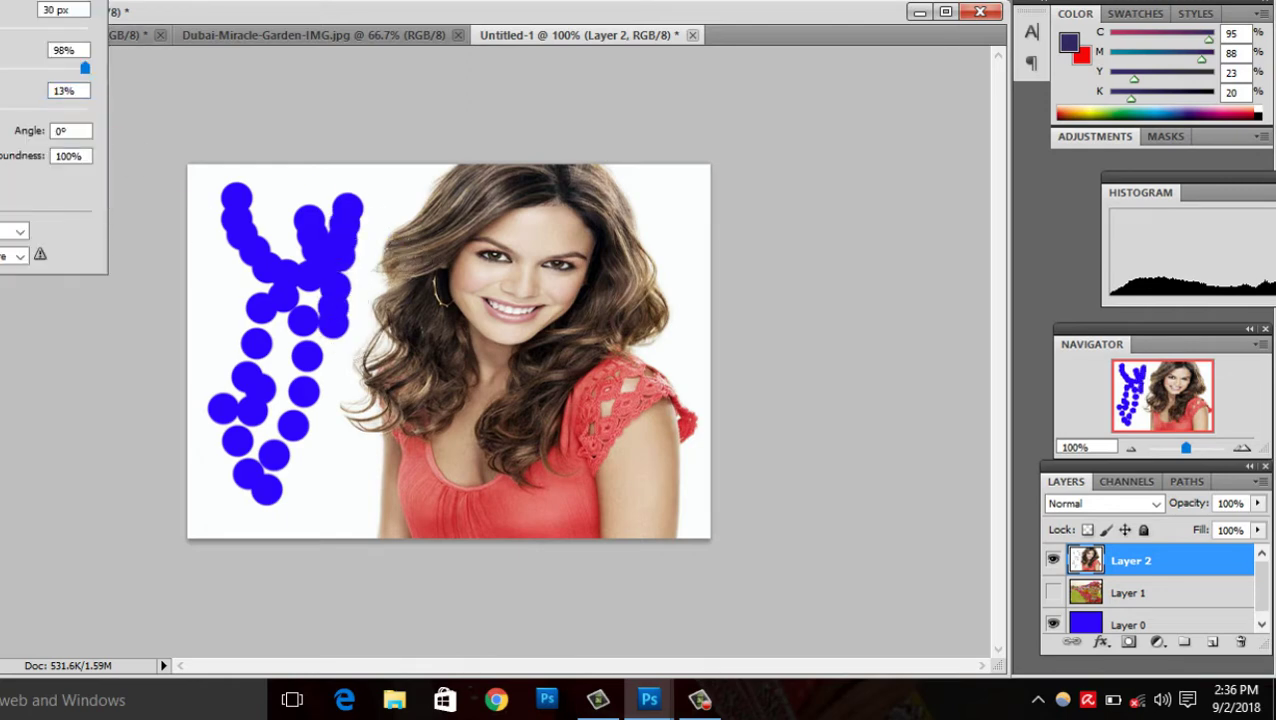
pyautogui.click(205, 265)
pyautogui.moveTo(205, 262); pyautogui.dragTo(210, 350)
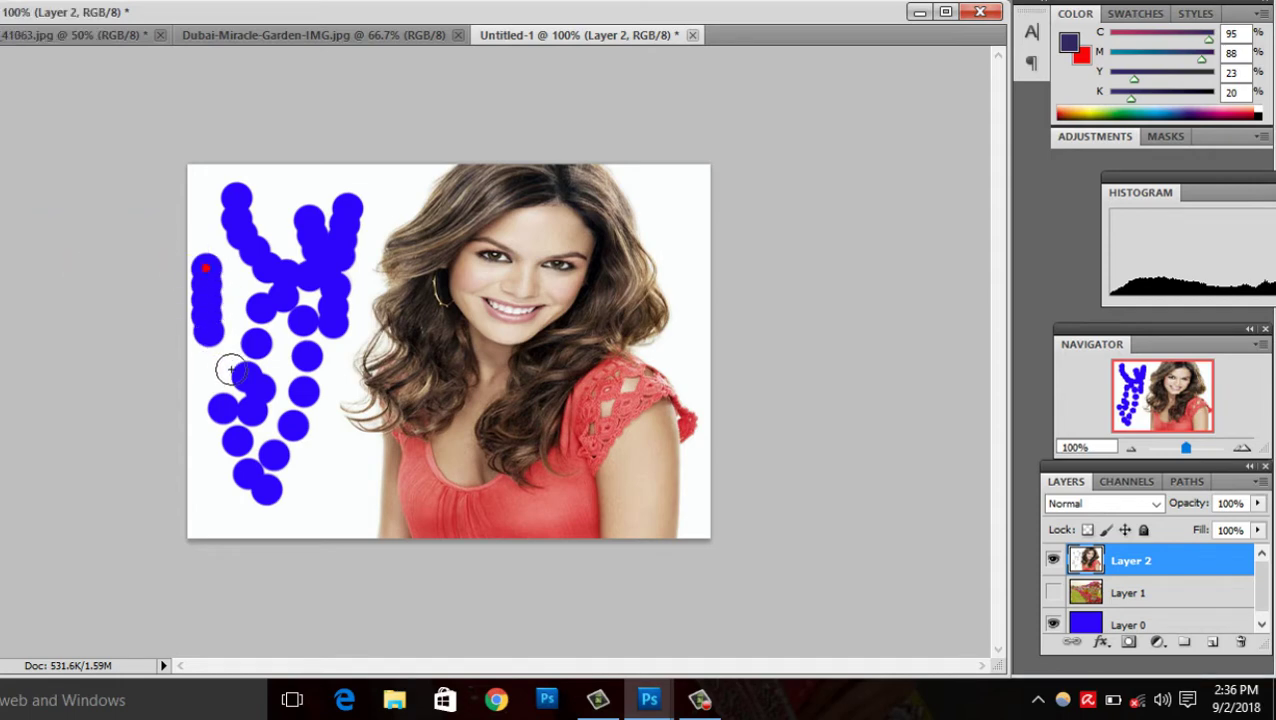
pyautogui.moveTo(208, 222)
pyautogui.mouseDown()
pyautogui.moveTo(345, 217)
pyautogui.moveTo(365, 239)
pyautogui.mouseUp()
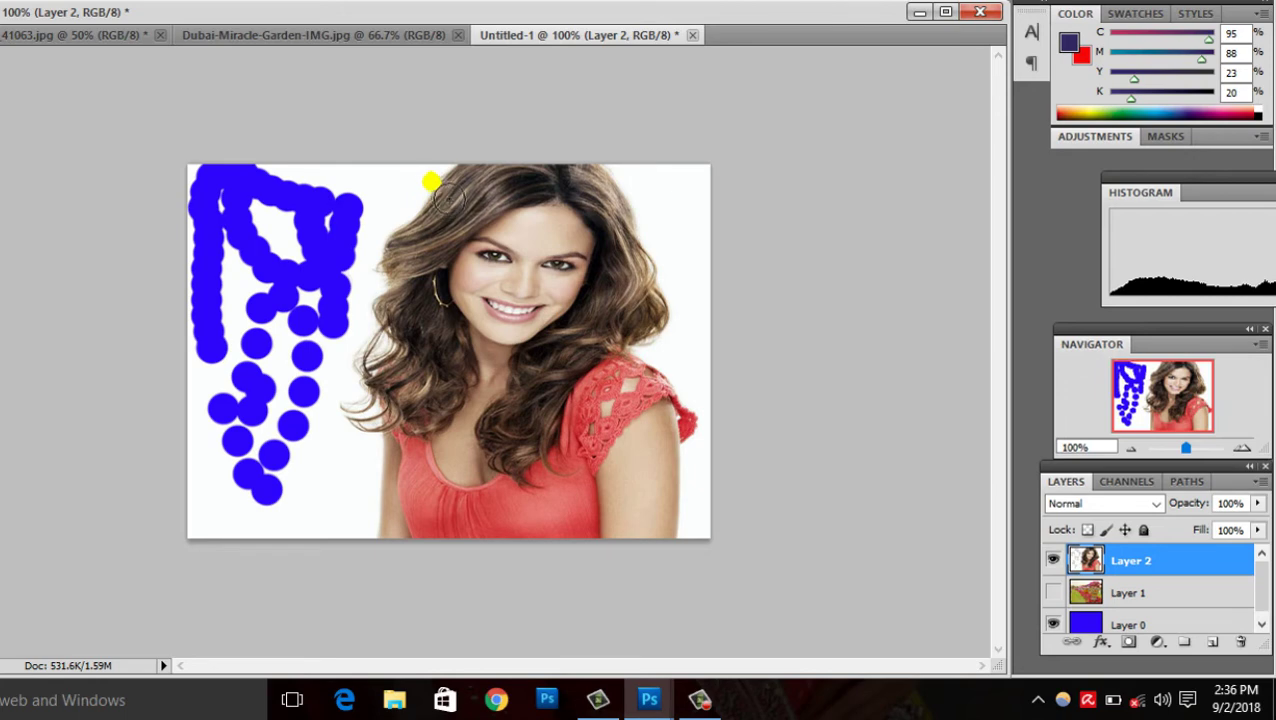
# Step: Erase background along the hair's left edge, near the shoulder and in the top-left area
pyautogui.click(424, 178)
pyautogui.moveTo(438, 201)
pyautogui.mouseDown()
pyautogui.moveTo(407, 208)
pyautogui.moveTo(365, 307)
pyautogui.moveTo(407, 222)
pyautogui.moveTo(379, 194)
pyautogui.moveTo(368, 208)
pyautogui.mouseUp()
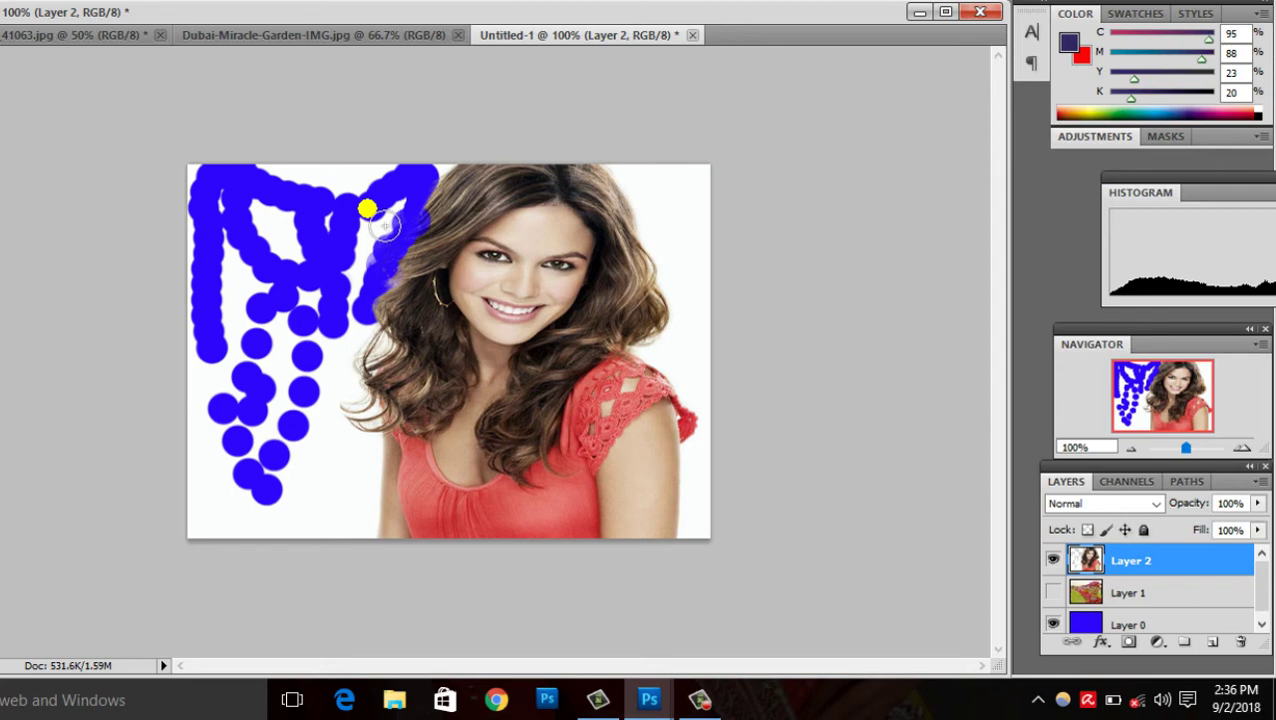
pyautogui.moveTo(368, 208)
pyautogui.mouseDown()
pyautogui.moveTo(390, 305)
pyautogui.moveTo(370, 313)
pyautogui.moveTo(353, 379)
pyautogui.moveTo(365, 535)
pyautogui.moveTo(396, 535)
pyautogui.mouseUp()
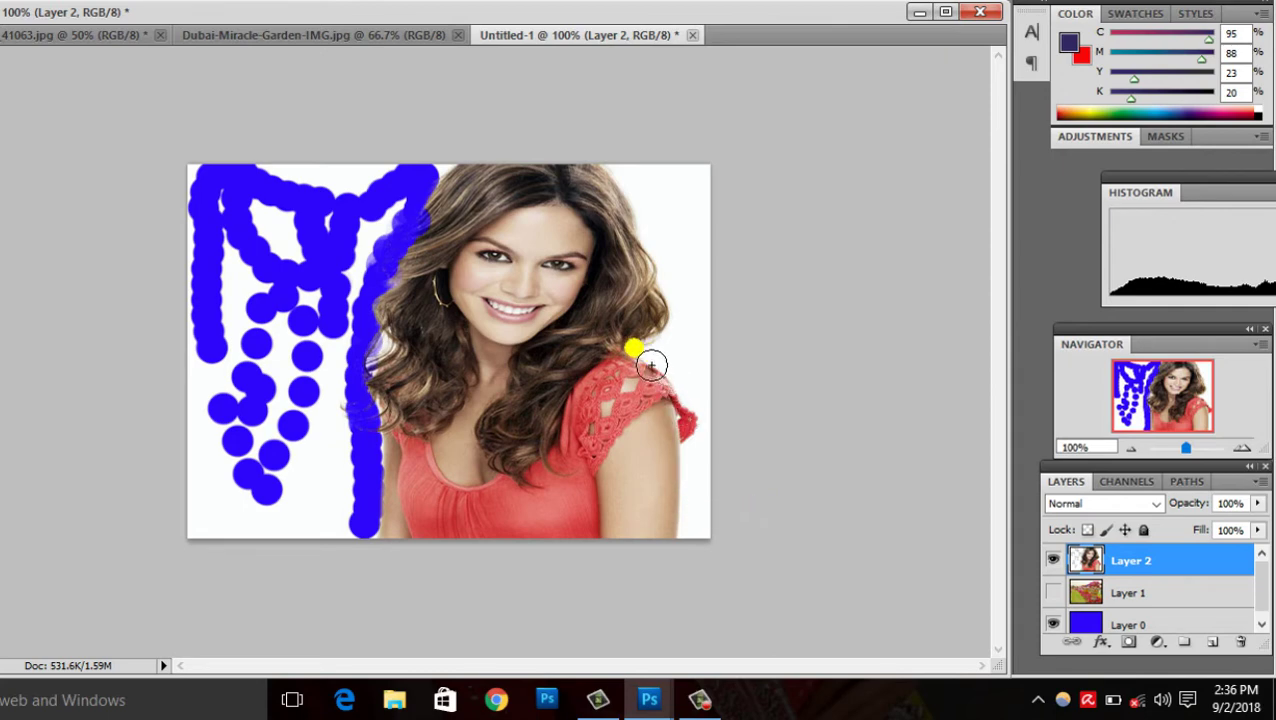
pyautogui.moveTo(634, 350)
pyautogui.mouseDown()
pyautogui.moveTo(683, 353)
pyautogui.moveTo(695, 308)
pyautogui.moveTo(624, 171)
pyautogui.mouseUp()
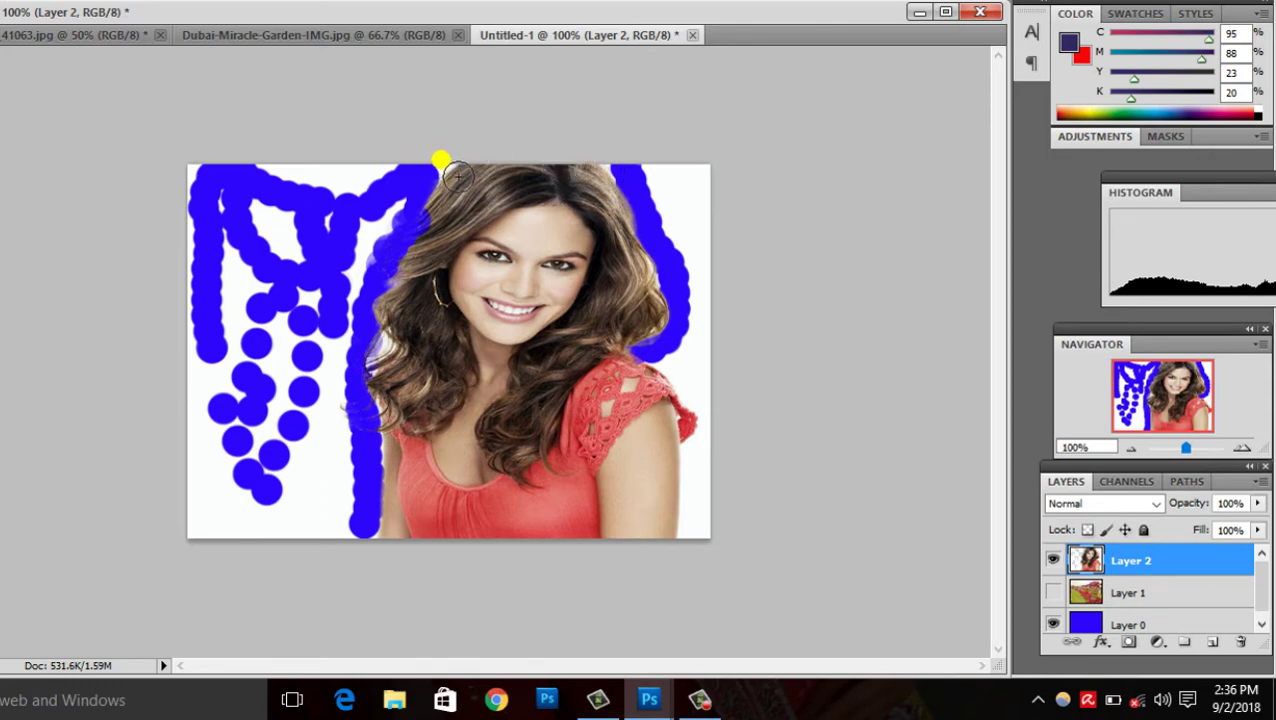
pyautogui.moveTo(422, 197)
pyautogui.mouseDown()
pyautogui.moveTo(270, 205)
pyautogui.moveTo(356, 284)
pyautogui.moveTo(305, 276)
pyautogui.moveTo(333, 205)
pyautogui.moveTo(345, 232)
pyautogui.mouseUp()
pyautogui.moveTo(300, 330)
pyautogui.mouseDown()
pyautogui.moveTo(313, 400)
pyautogui.moveTo(353, 216)
pyautogui.moveTo(370, 298)
pyautogui.mouseUp()
# Step: Undo the recent erase strokes back to the U shape
pyautogui.hotkey('ctrl', 'alt', 'z')
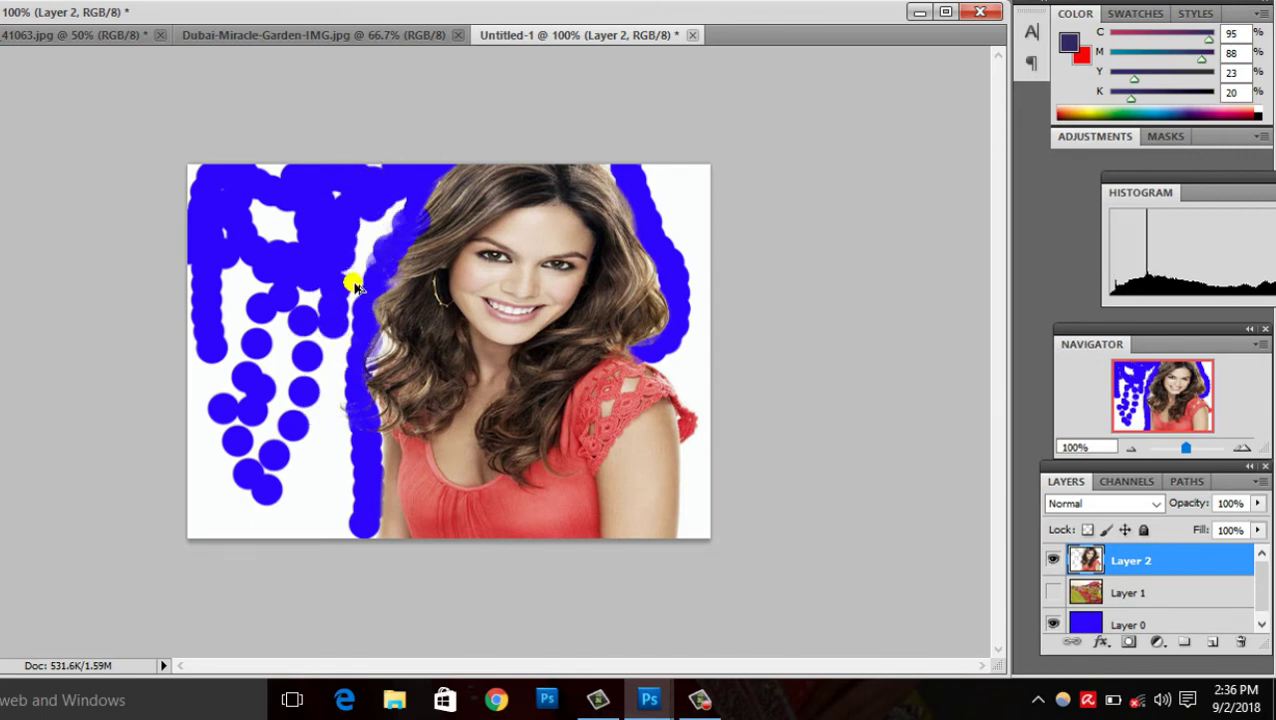
pyautogui.hotkey('ctrl', 'alt', 'z')
pyautogui.hotkey('ctrl', 'alt', 'z')
pyautogui.hotkey('ctrl', 'alt', 'z')
pyautogui.hotkey('ctrl', 'alt', 'z')
pyautogui.hotkey('ctrl', 'alt', 'z')
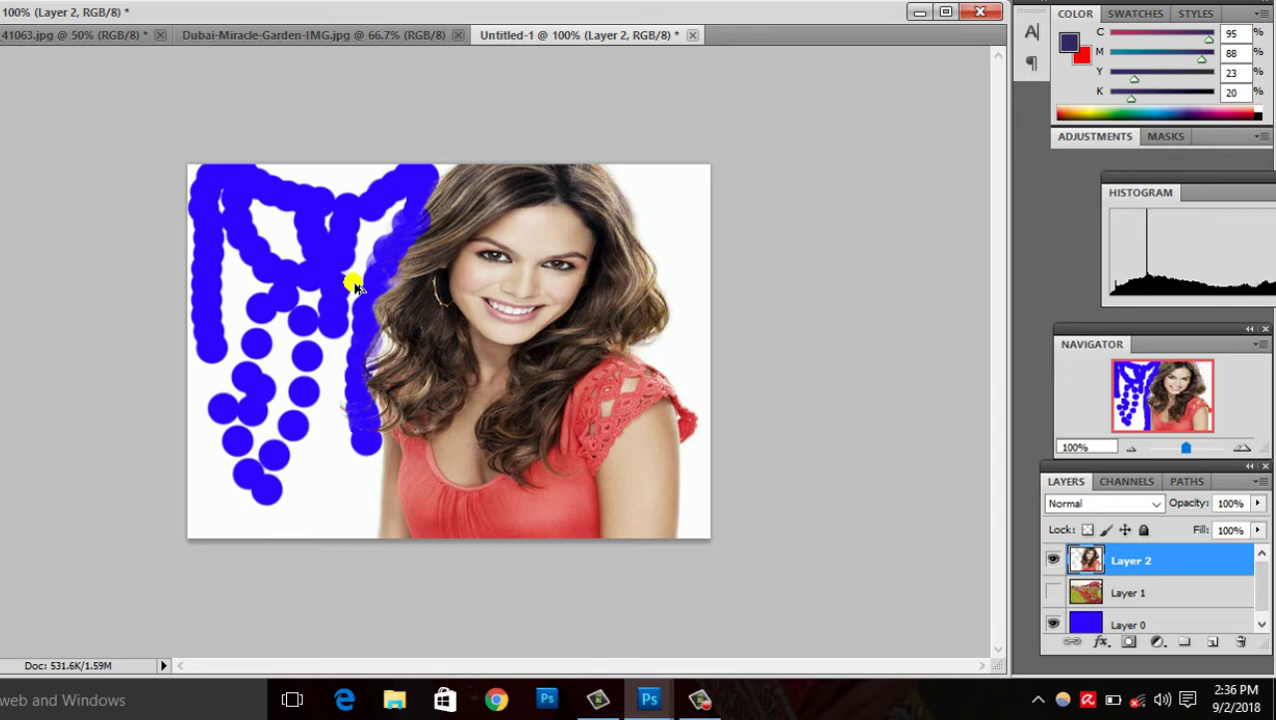
pyautogui.hotkey('ctrl', 'alt', 'z')
pyautogui.hotkey('ctrl', 'alt', 'z')
pyautogui.hotkey('ctrl', 'alt', 'z')
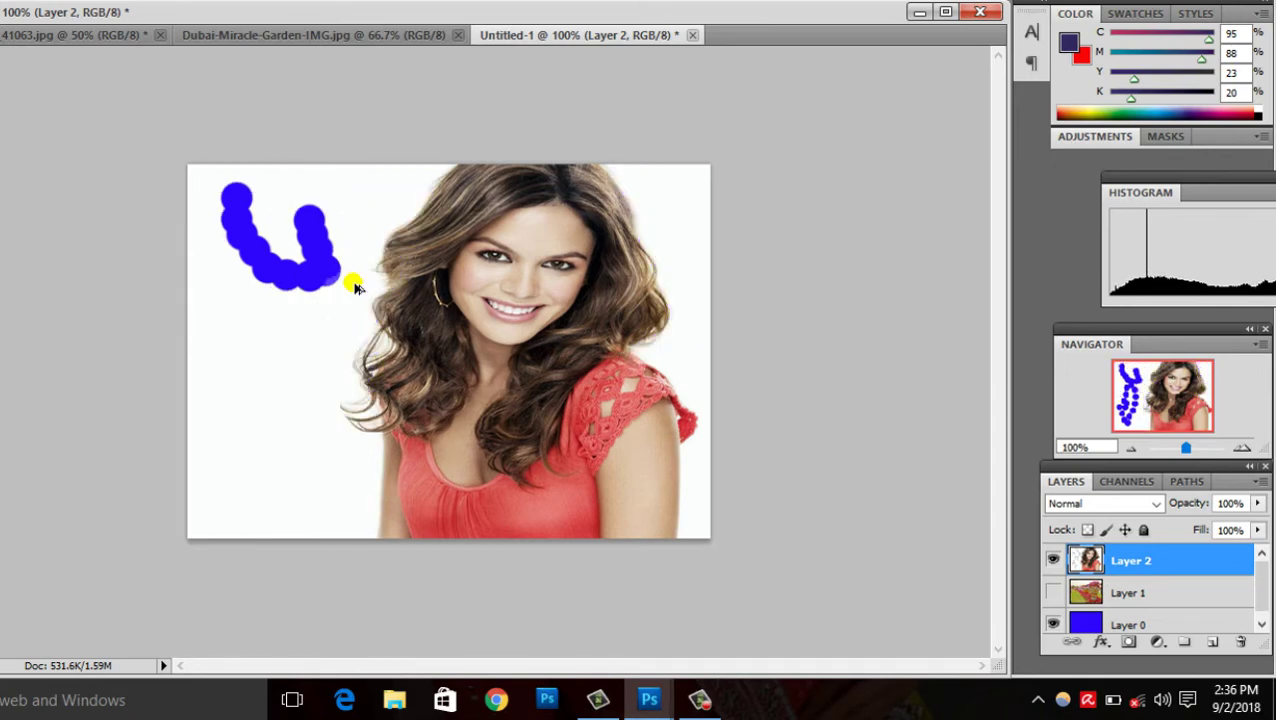
pyautogui.hotkey('ctrl', 'alt', 'z')
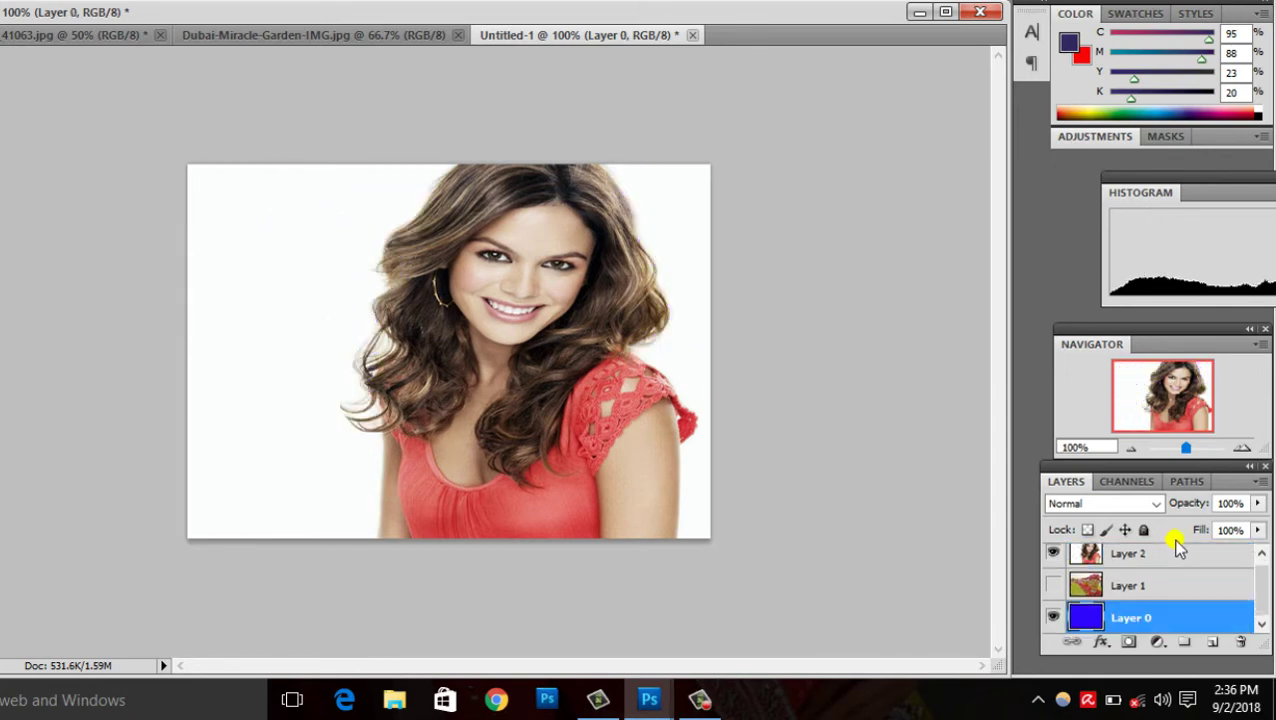
# Step: On Layer 2, erase one round spot in the white background and undo a forehead spot
pyautogui.click(1170, 557)
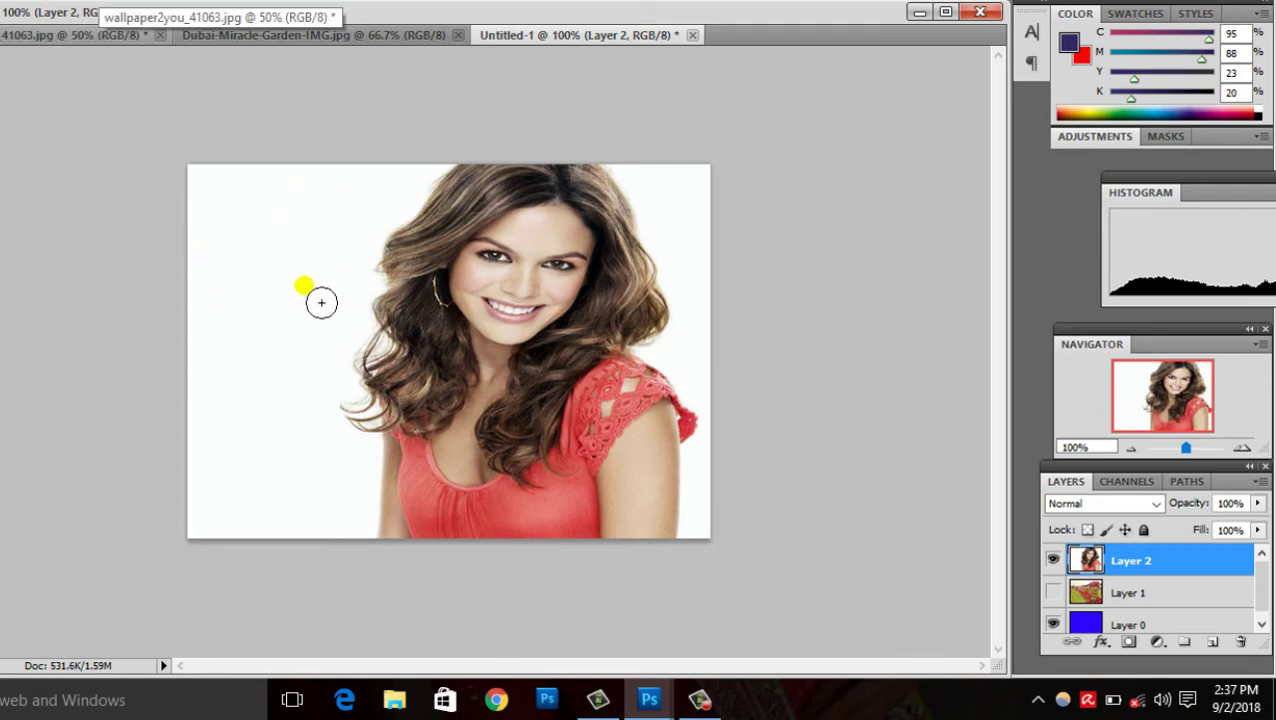
pyautogui.click(252, 281)
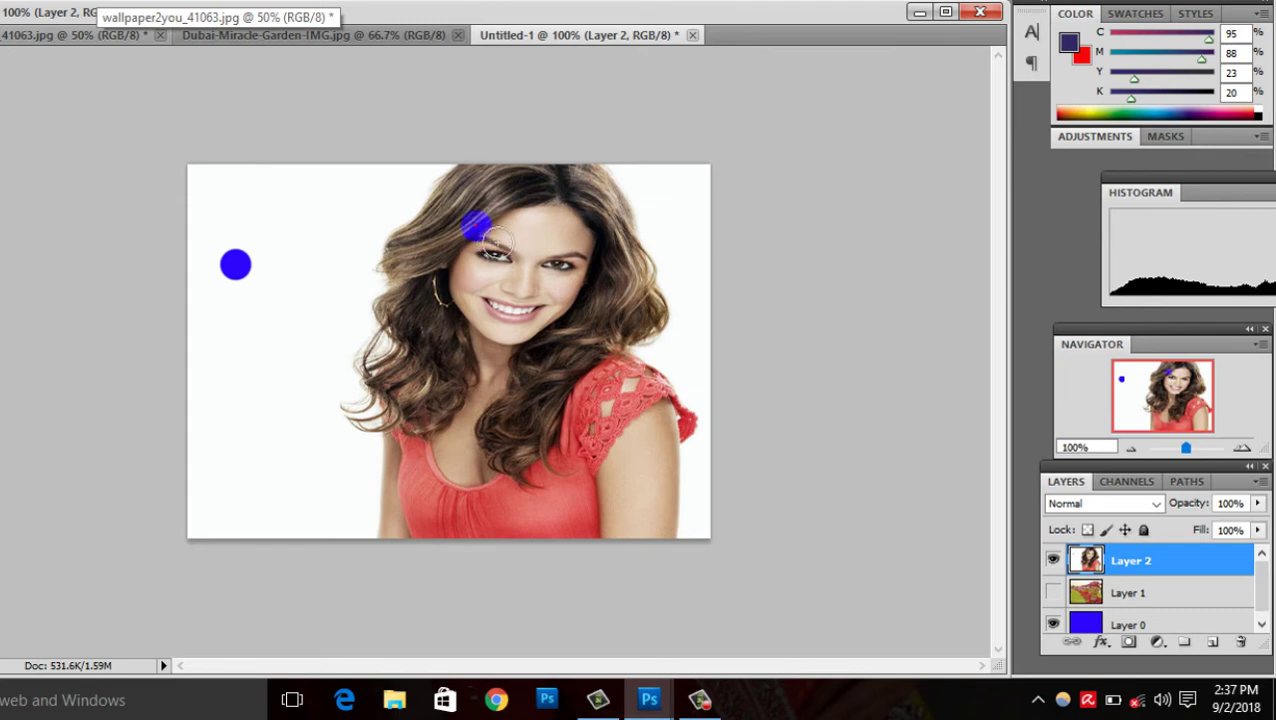
pyautogui.click(547, 247)
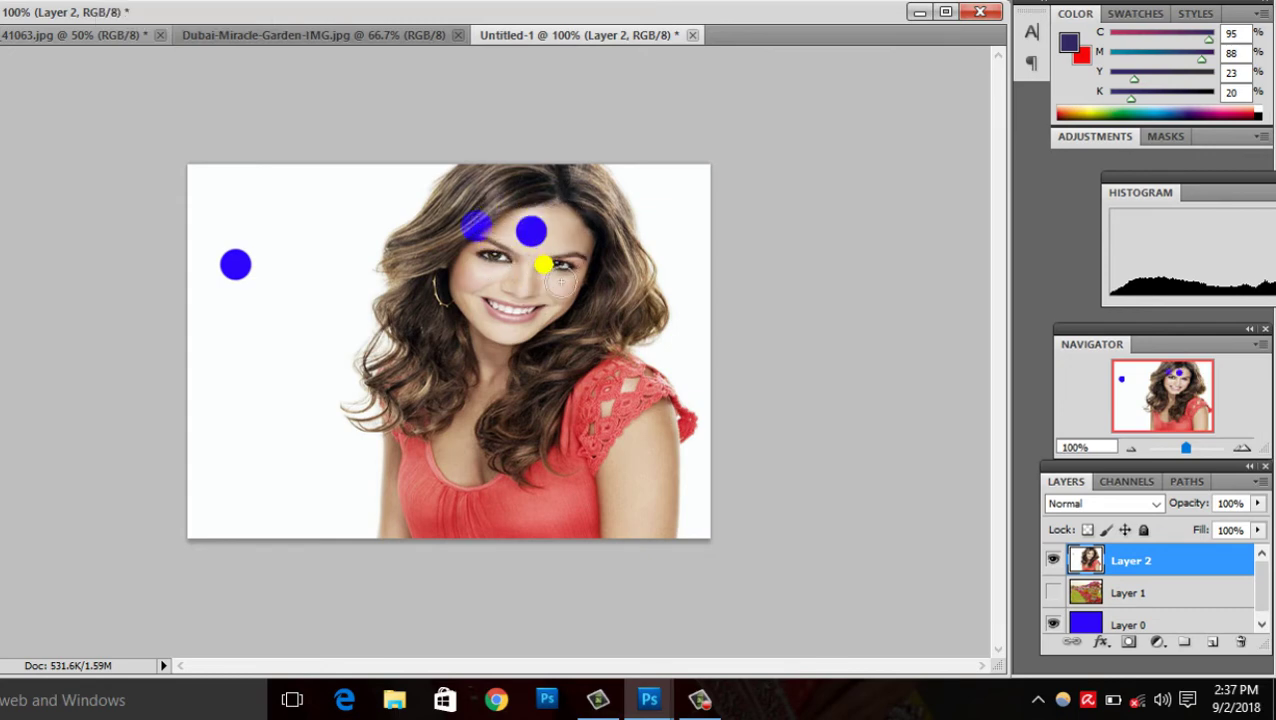
pyautogui.hotkey('ctrl', 'z')
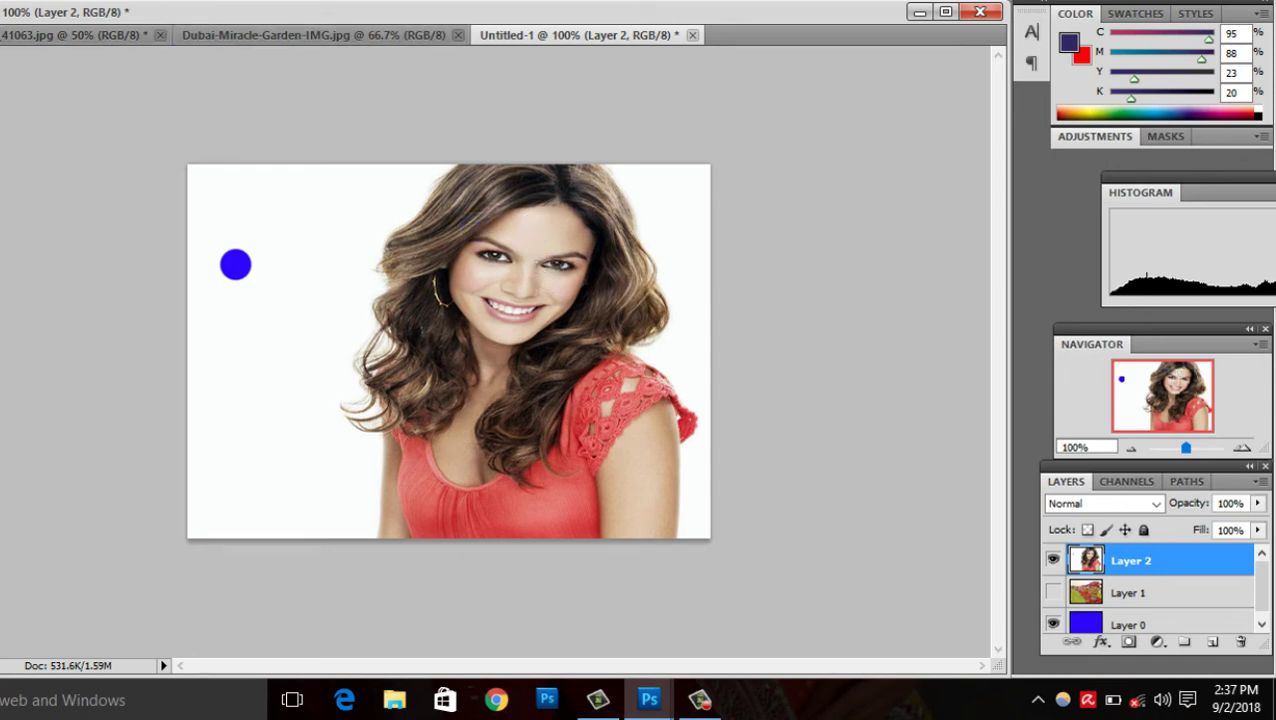
# Step: Check the erasing limits, test spots on the hair and eyebrows, then undo them
pyautogui.click(181, 2)
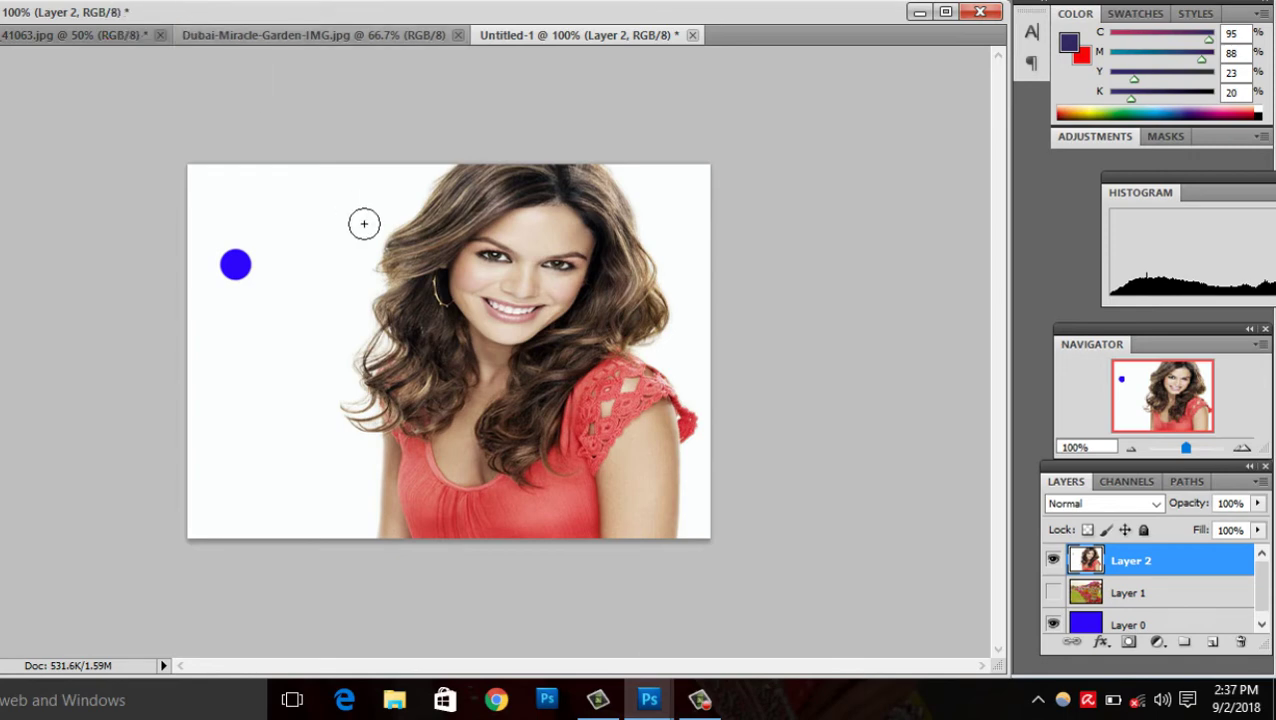
pyautogui.click(407, 252)
pyautogui.click(483, 237)
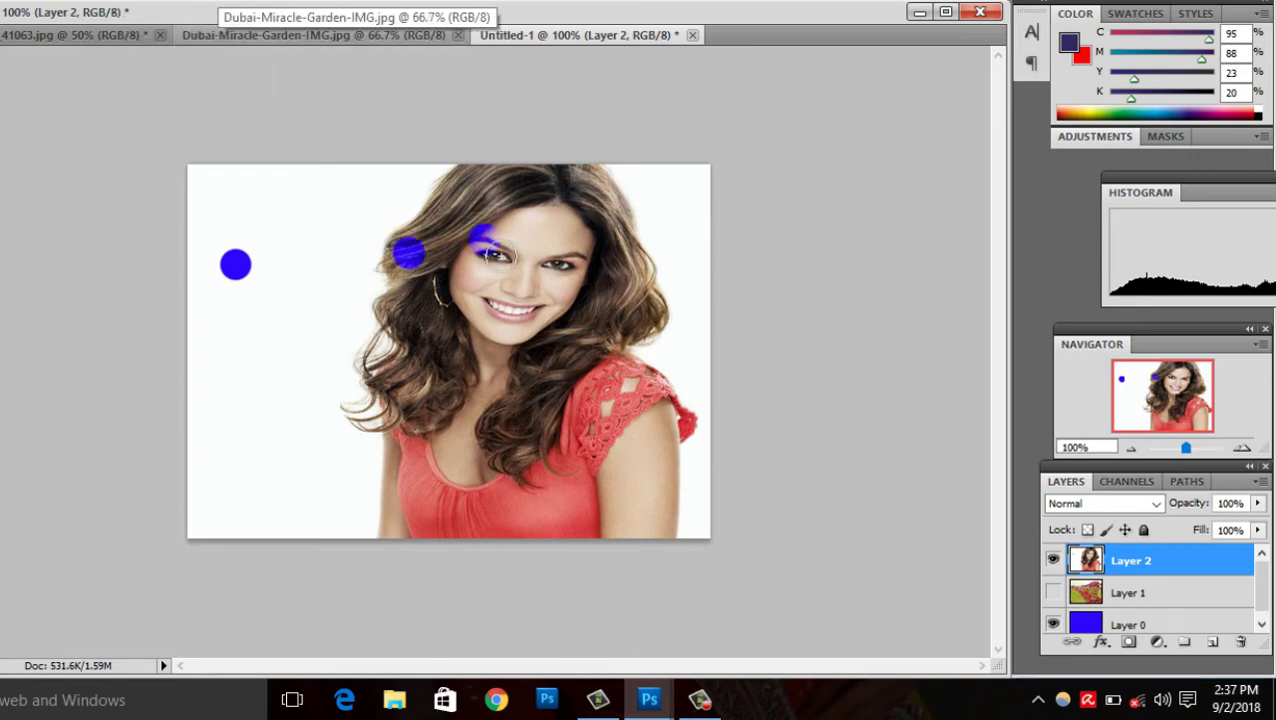
pyautogui.click(535, 236)
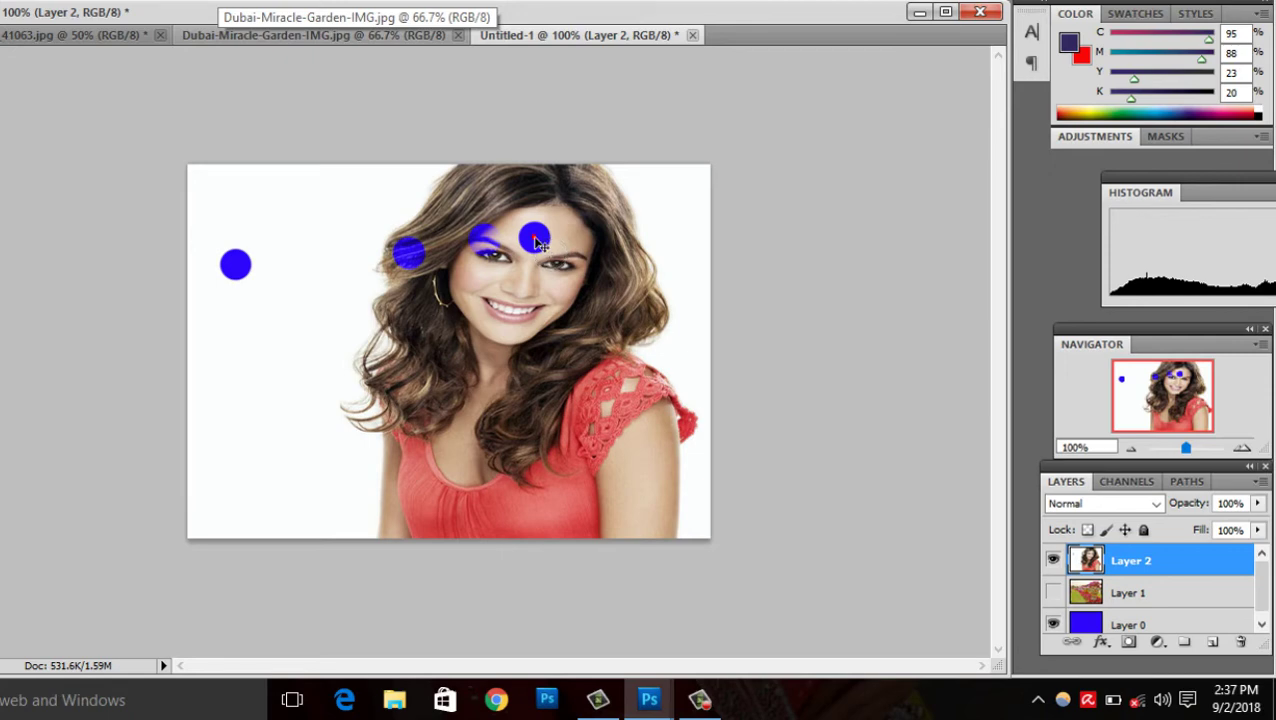
pyautogui.click(536, 241)
pyautogui.hotkey('ctrl', 'alt', 'z')
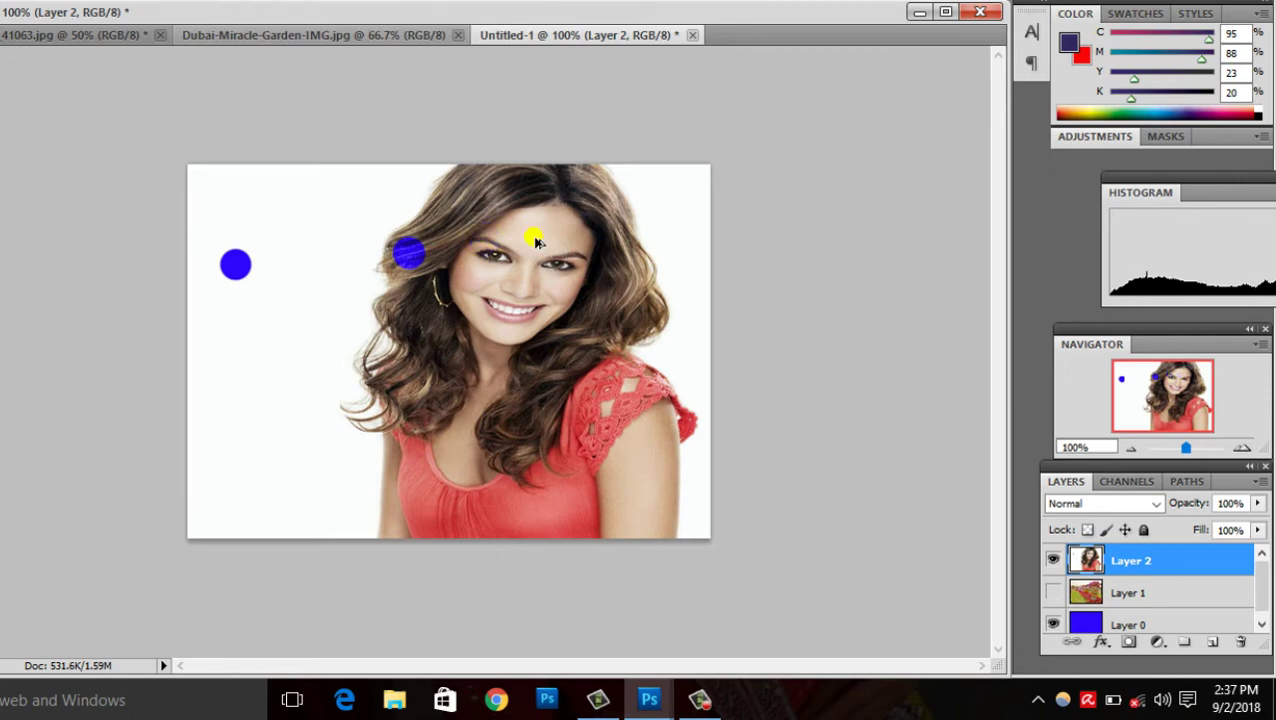
pyautogui.hotkey('ctrl', 'alt', 'z')
pyautogui.click(384, 289)
pyautogui.hotkey('ctrl', 'alt', 'z')
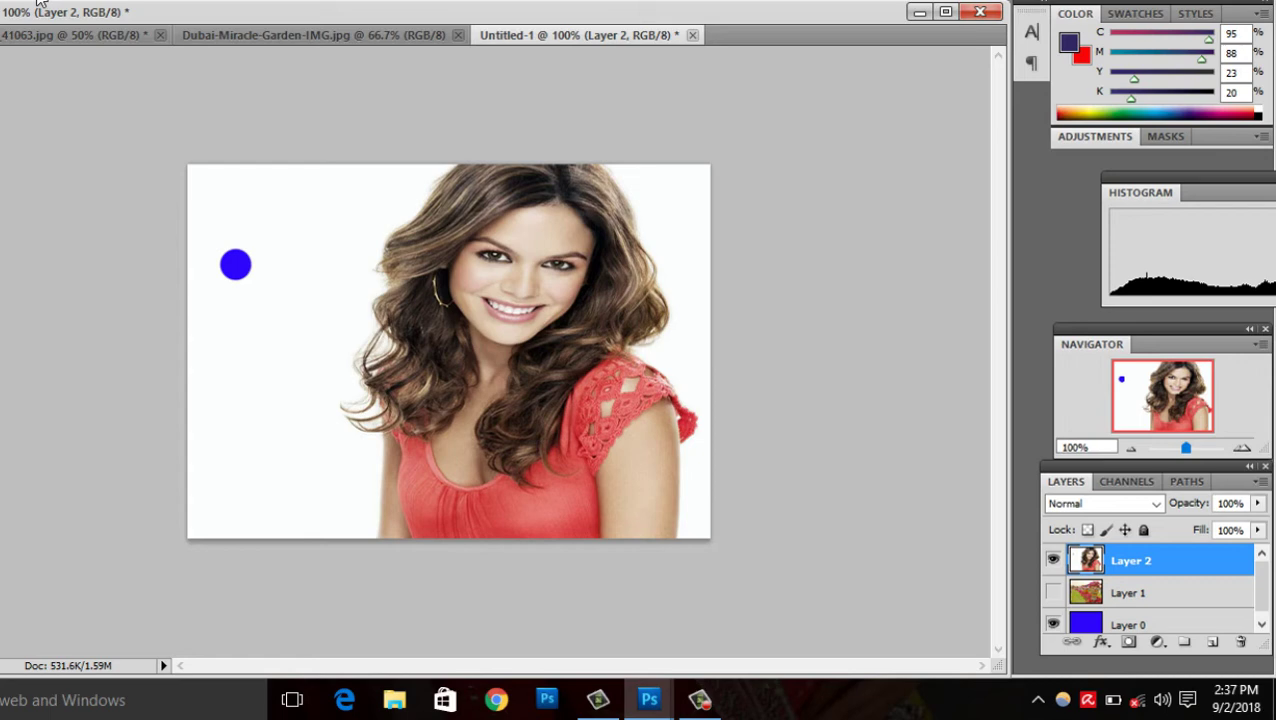
# Step: Sample the near-white fcfefd background as the foreground colour
pyautogui.click(1068, 42)
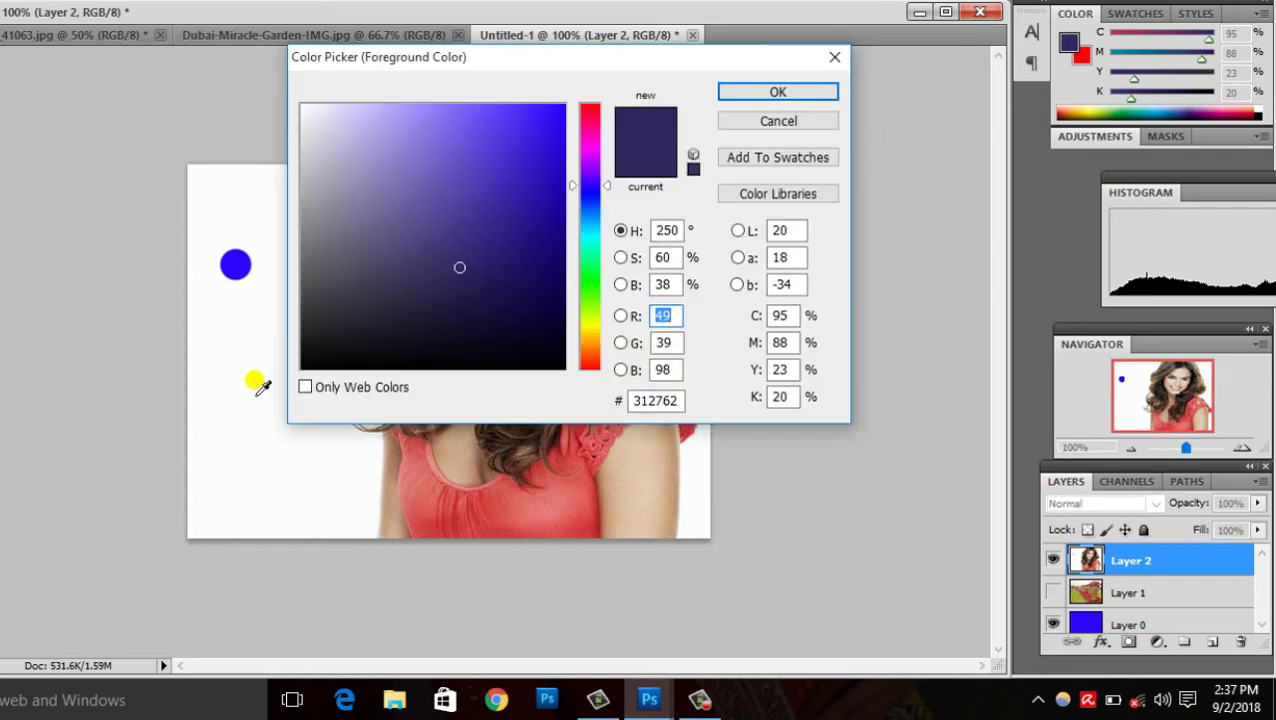
pyautogui.click(259, 384)
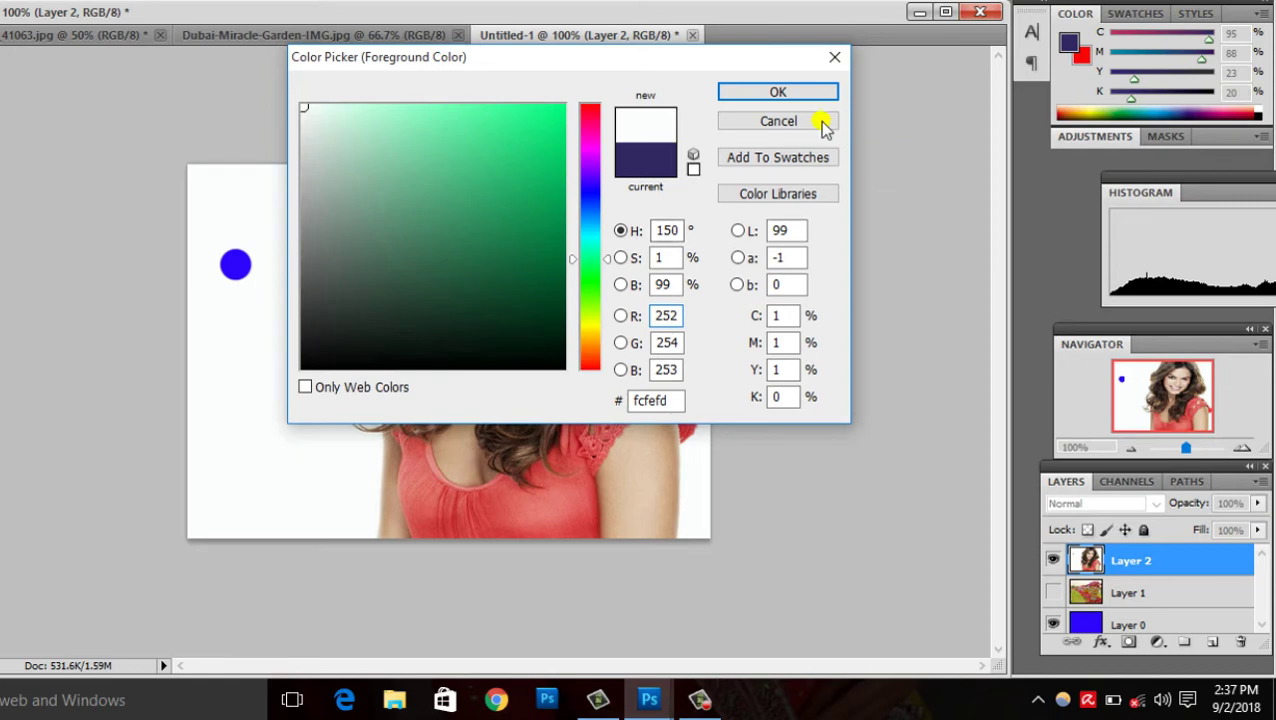
pyautogui.click(790, 93)
# Step: Erase white background around the hair and right edge, restoring an accidentally deleted portrait layer
pyautogui.moveTo(350, 257)
pyautogui.mouseDown()
pyautogui.moveTo(365, 270)
pyautogui.moveTo(313, 373)
pyautogui.moveTo(330, 444)
pyautogui.moveTo(336, 353)
pyautogui.moveTo(370, 290)
pyautogui.moveTo(384, 293)
pyautogui.moveTo(370, 336)
pyautogui.moveTo(379, 365)
pyautogui.moveTo(390, 359)
pyautogui.moveTo(382, 231)
pyautogui.moveTo(375, 240)
pyautogui.moveTo(430, 200)
pyautogui.moveTo(439, 176)
pyautogui.moveTo(458, 192)
pyautogui.mouseUp()
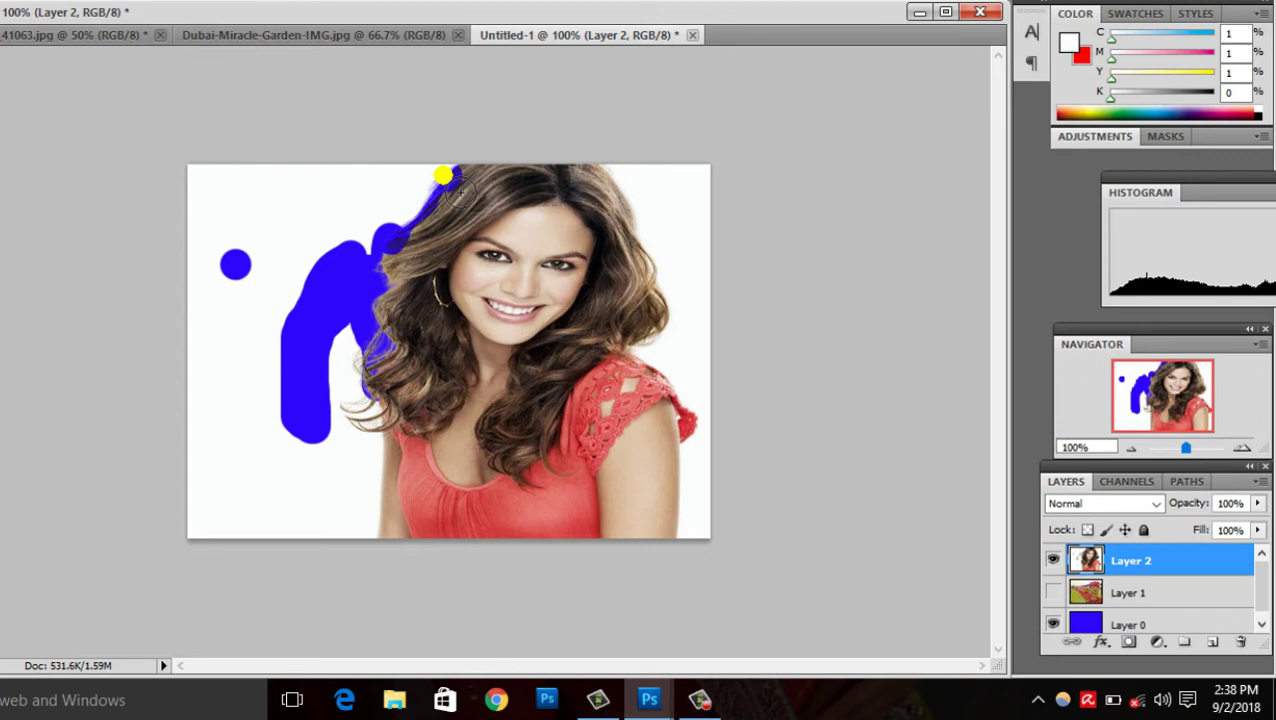
pyautogui.press('Delete')
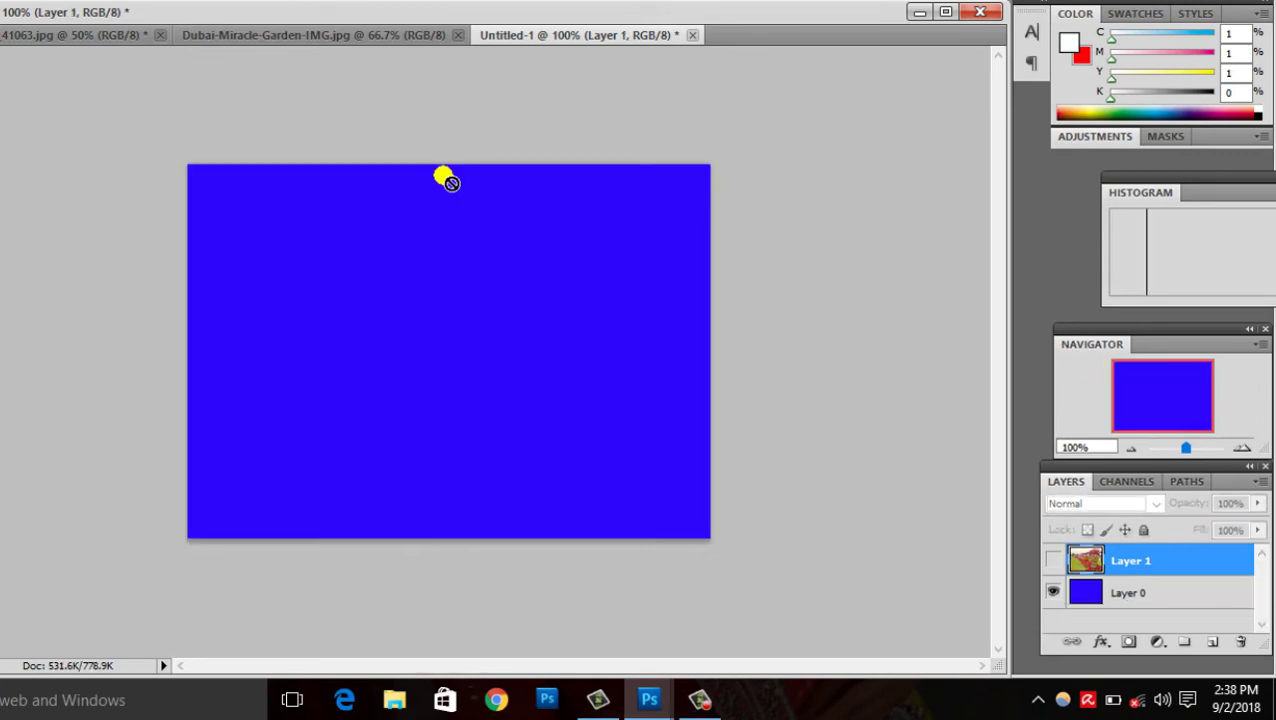
pyautogui.hotkey('ctrl', 'z')
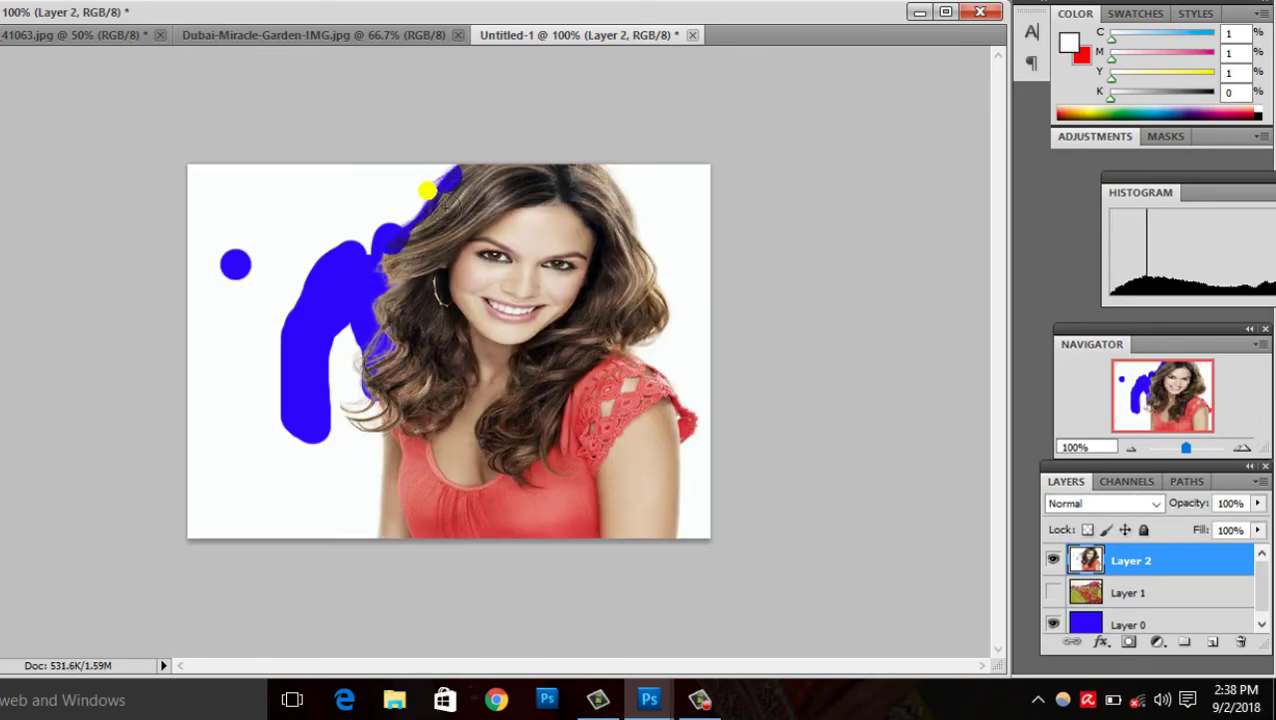
pyautogui.moveTo(392, 262)
pyautogui.mouseDown()
pyautogui.moveTo(372, 448)
pyautogui.moveTo(382, 407)
pyautogui.moveTo(379, 538)
pyautogui.moveTo(346, 535)
pyautogui.moveTo(350, 444)
pyautogui.moveTo(330, 385)
pyautogui.moveTo(357, 311)
pyautogui.moveTo(317, 414)
pyautogui.moveTo(362, 344)
pyautogui.moveTo(367, 381)
pyautogui.mouseUp()
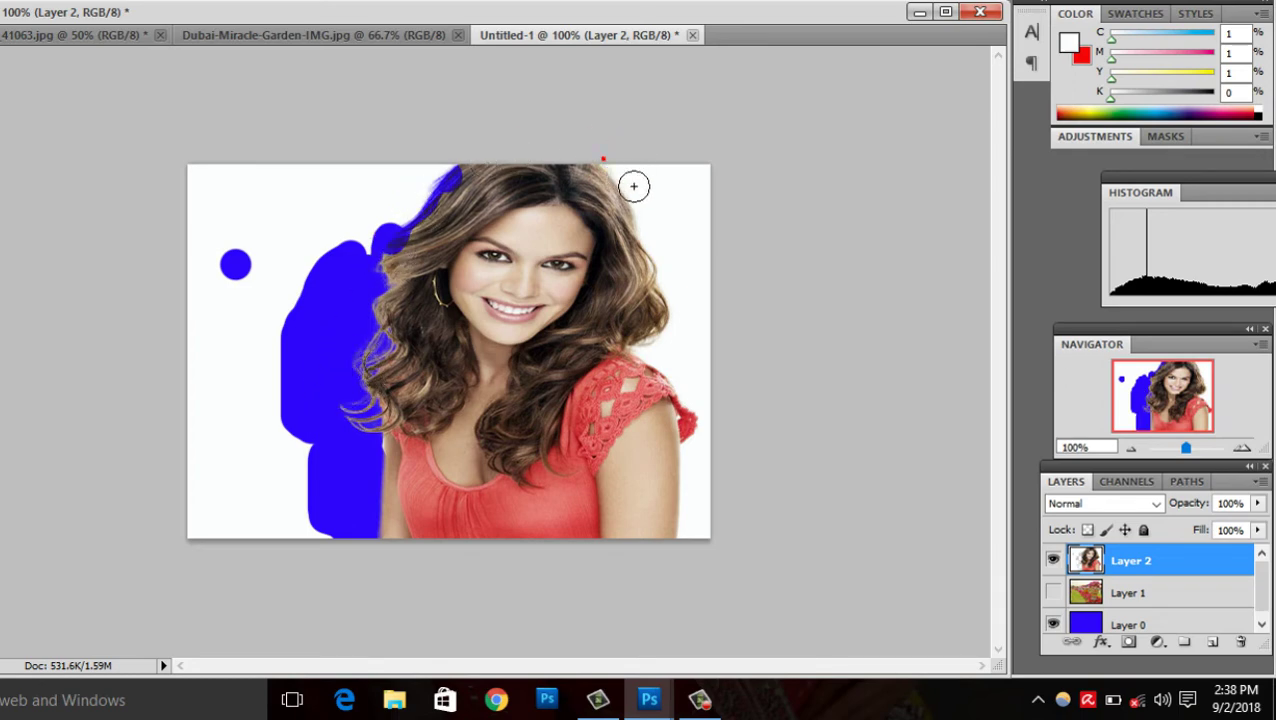
pyautogui.moveTo(633, 186)
pyautogui.mouseDown()
pyautogui.moveTo(669, 285)
pyautogui.moveTo(666, 374)
pyautogui.moveTo(718, 407)
pyautogui.moveTo(714, 551)
pyautogui.moveTo(712, 470)
pyautogui.moveTo(704, 478)
pyautogui.moveTo(712, 518)
pyautogui.moveTo(723, 419)
pyautogui.moveTo(700, 412)
pyautogui.moveTo(718, 327)
pyautogui.moveTo(700, 304)
pyautogui.moveTo(723, 373)
pyautogui.moveTo(695, 341)
pyautogui.moveTo(692, 194)
pyautogui.moveTo(658, 180)
pyautogui.moveTo(707, 284)
pyautogui.mouseUp()
pyautogui.moveTo(714, 196)
pyautogui.mouseDown()
pyautogui.moveTo(721, 305)
pyautogui.moveTo(672, 228)
pyautogui.moveTo(712, 356)
pyautogui.moveTo(688, 376)
pyautogui.mouseUp()
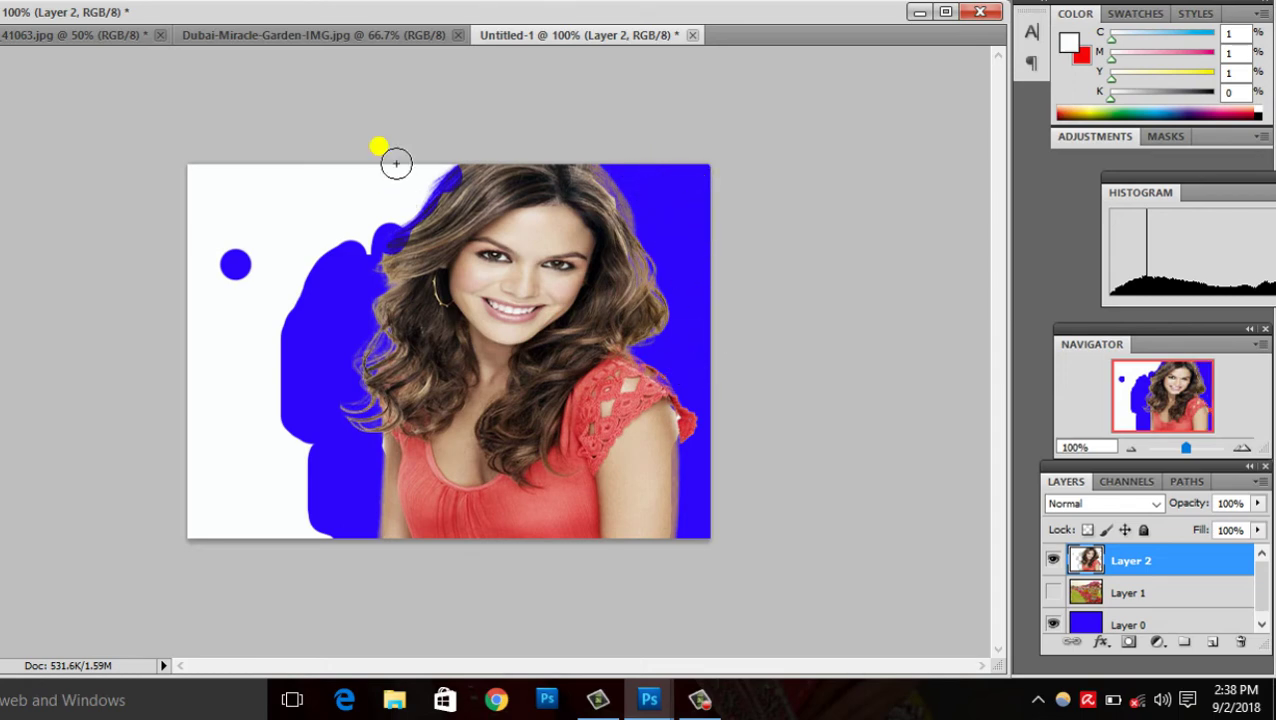
pyautogui.moveTo(385, 175)
pyautogui.mouseDown()
pyautogui.moveTo(282, 234)
pyautogui.moveTo(224, 194)
pyautogui.moveTo(270, 305)
pyautogui.moveTo(240, 268)
pyautogui.moveTo(278, 279)
pyautogui.mouseUp()
# Step: Undo all the erasure strokes back to the clean, unerased portrait
pyautogui.press('v')
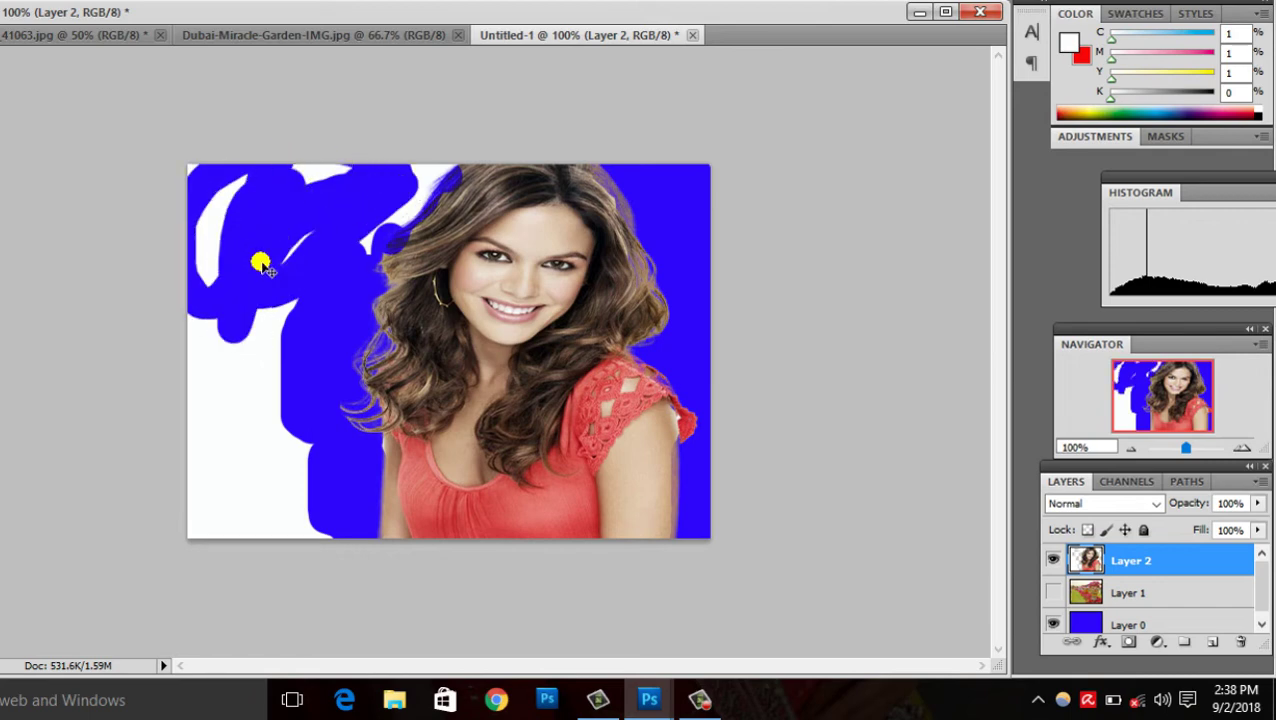
pyautogui.hotkey('ctrl', 'alt', 'z')
pyautogui.hotkey('ctrl', 'alt', 'z')
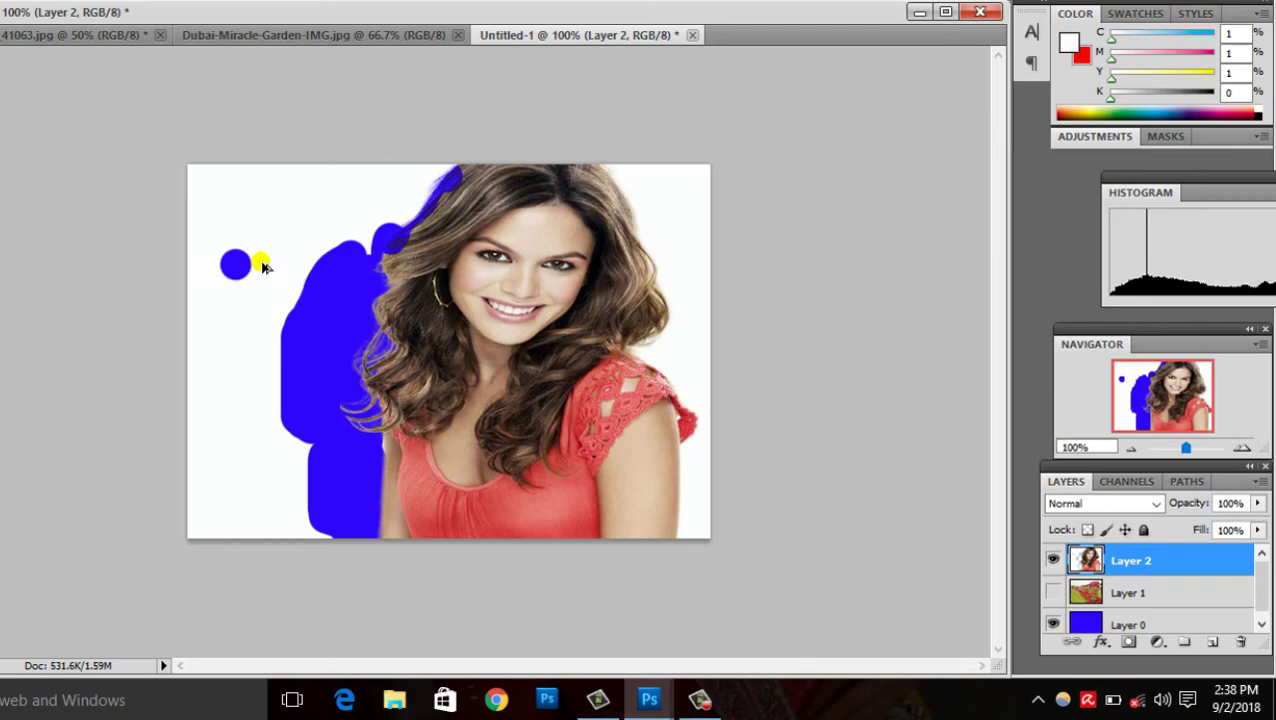
pyautogui.hotkey('ctrl', 'alt', 'z')
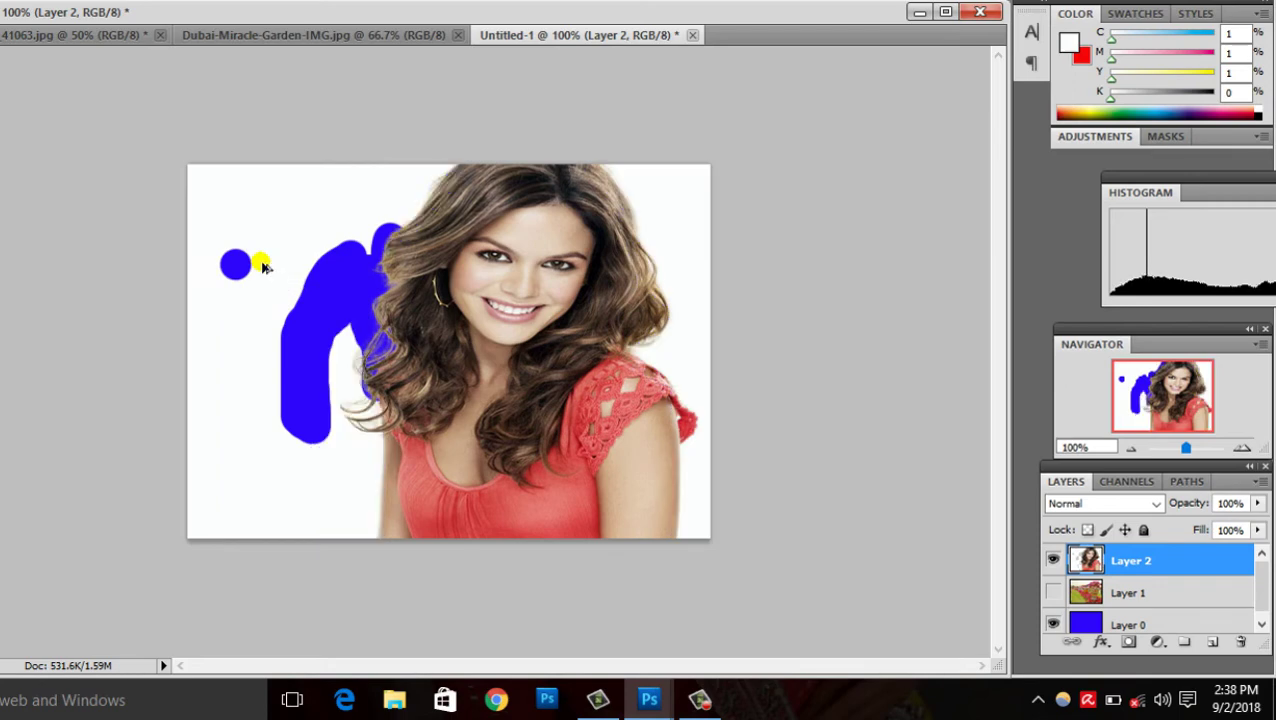
pyautogui.hotkey('ctrl', 'alt', 'z')
pyautogui.hotkey('ctrl', 'alt', 'z')
pyautogui.hotkey('ctrl', 'alt', 'z')
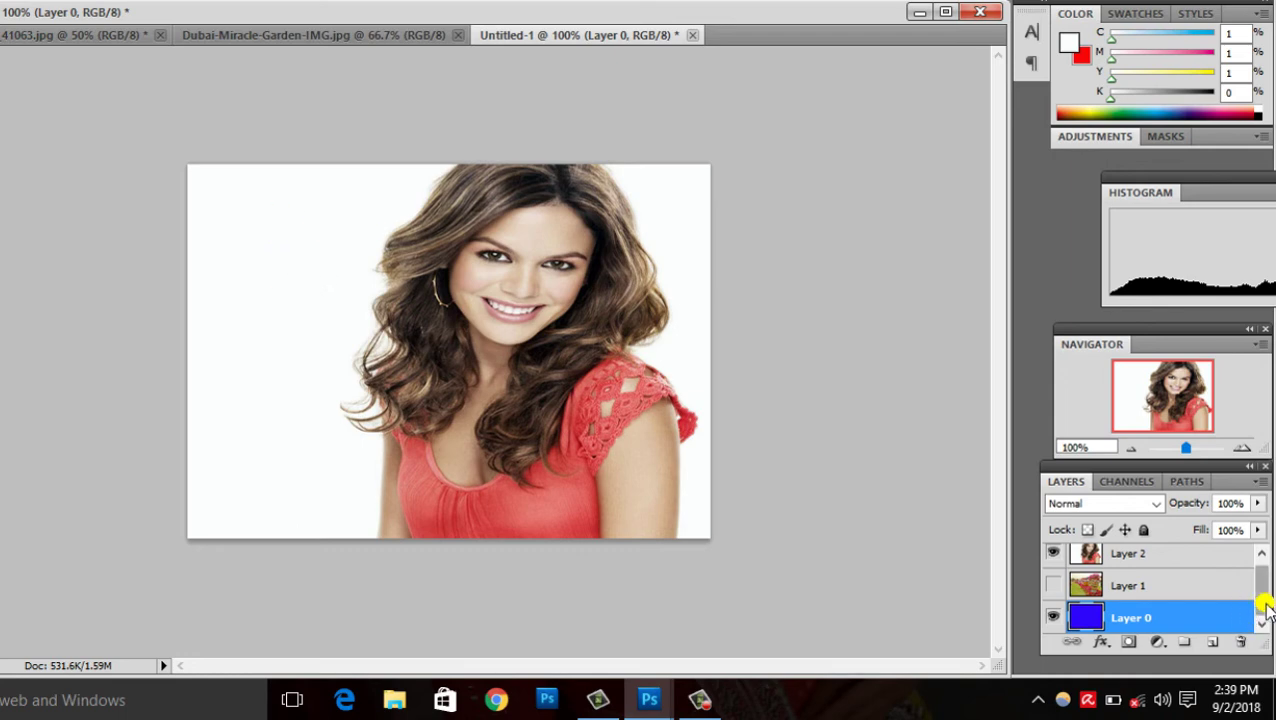
# Step: On Layer 2, after two test dabs, raise the brush size from 30 px to 46 px
pyautogui.scroll(1, 1262, 600)
pyautogui.click(1204, 574)
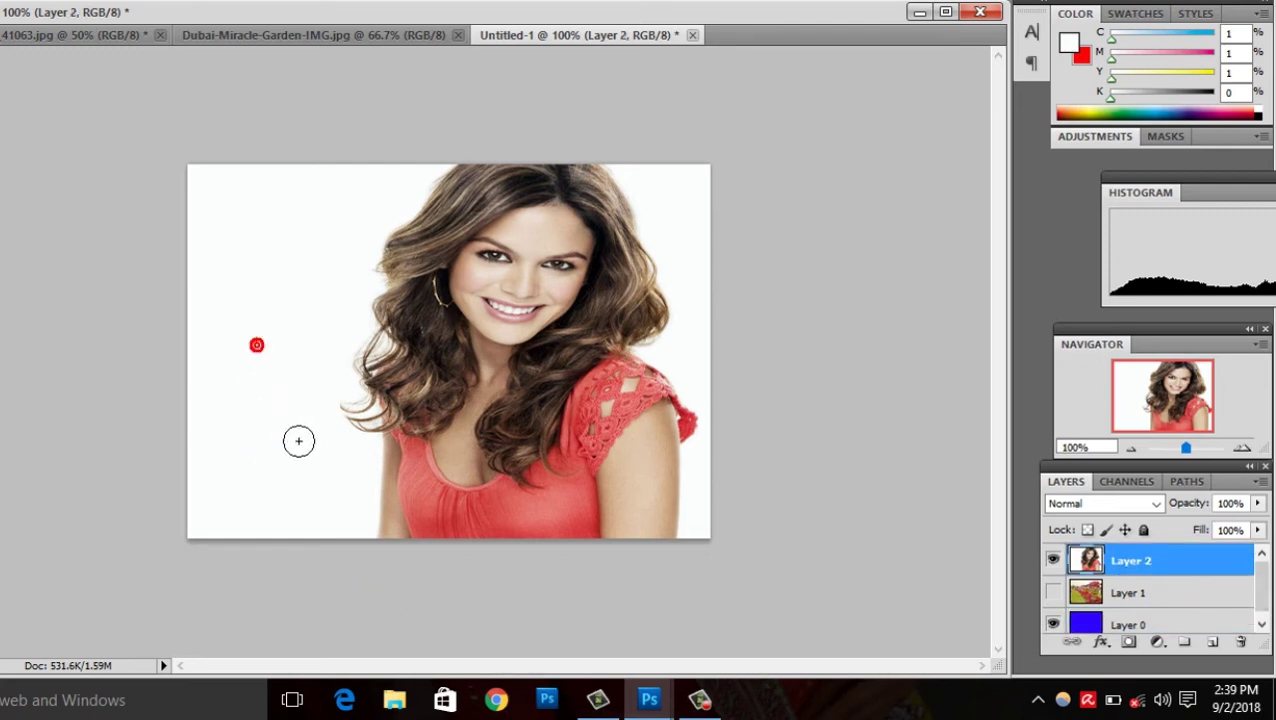
pyautogui.click(265, 270)
pyautogui.click(298, 269)
pyautogui.rightClick(296, 266)
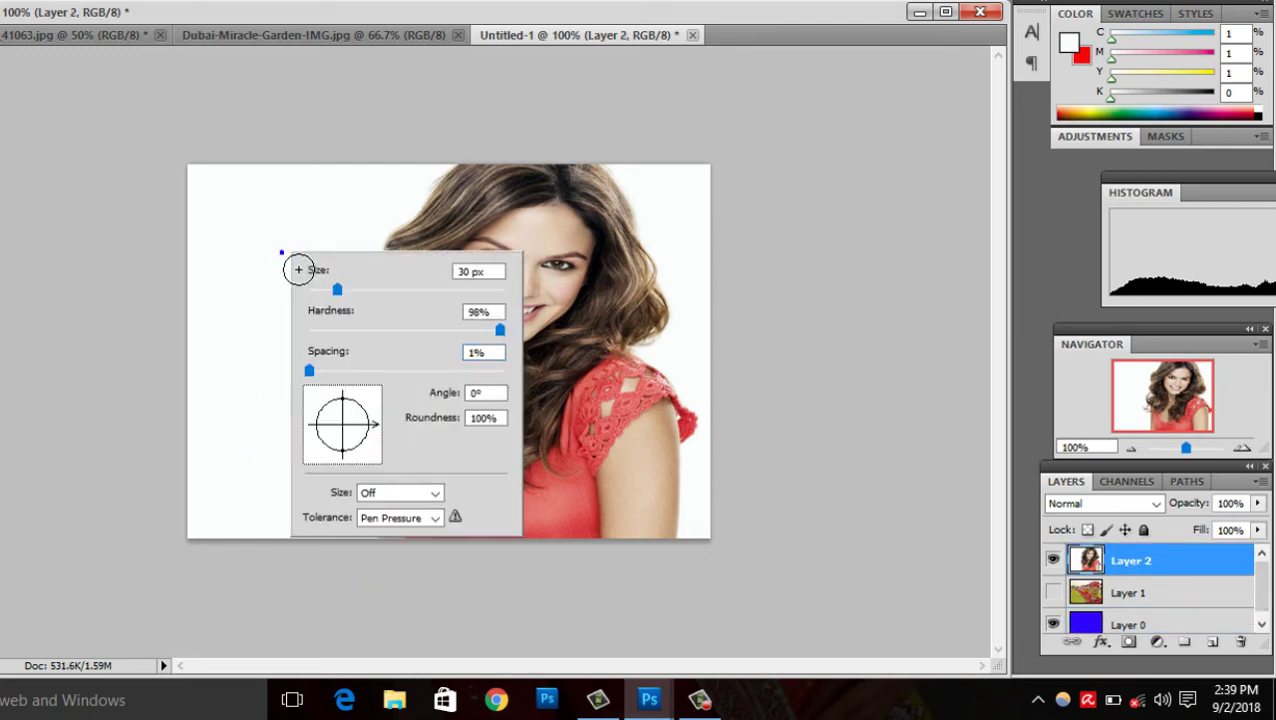
pyautogui.moveTo(342, 290); pyautogui.dragTo(352, 289)
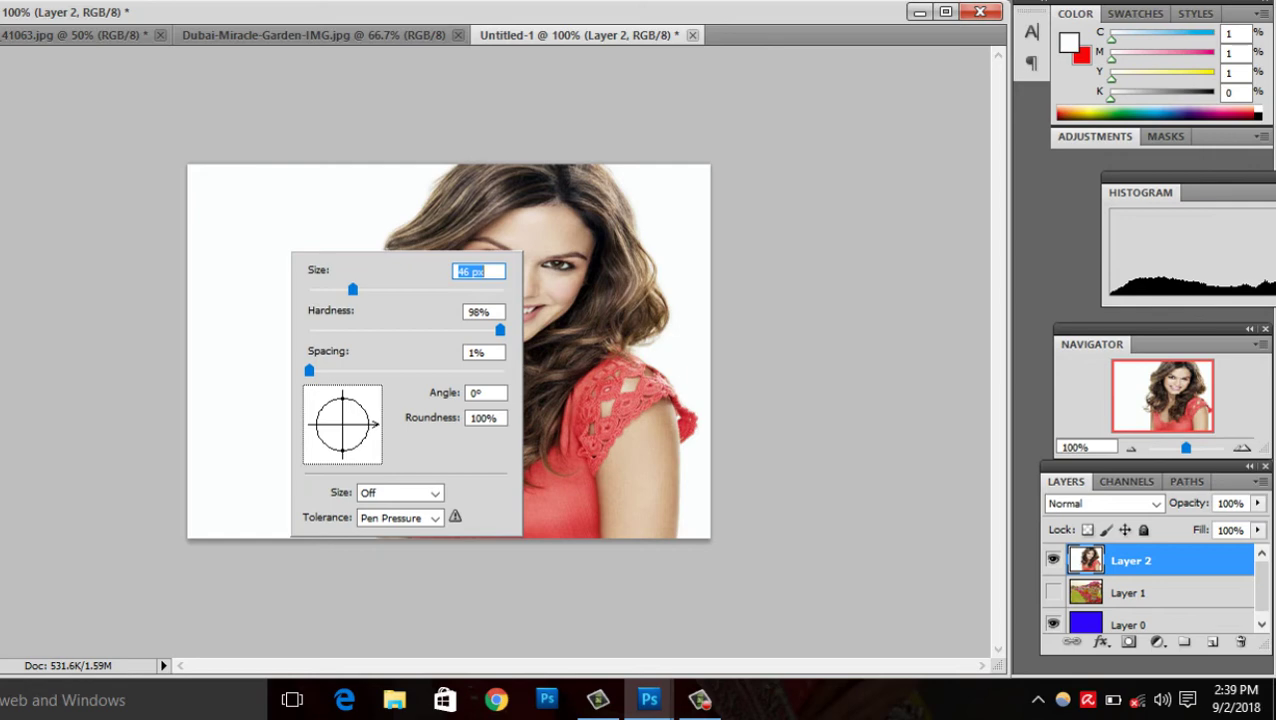
pyautogui.press('Return')
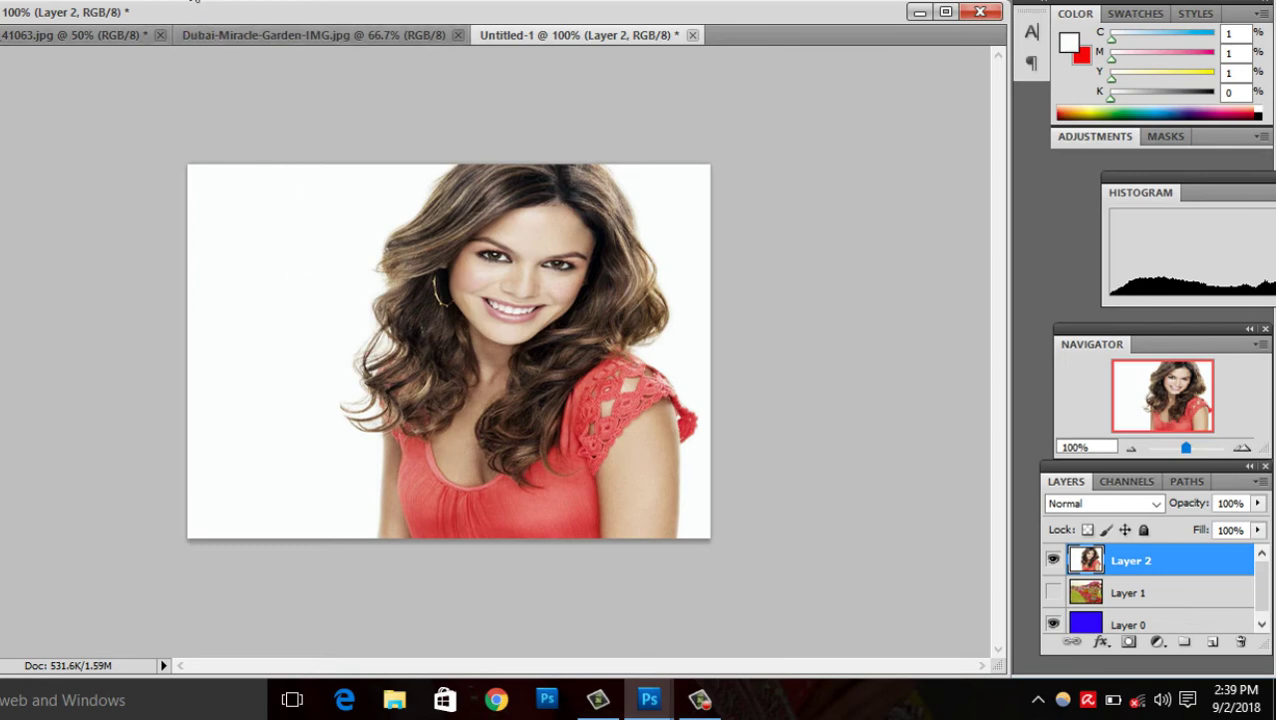
pyautogui.click(150, 2)
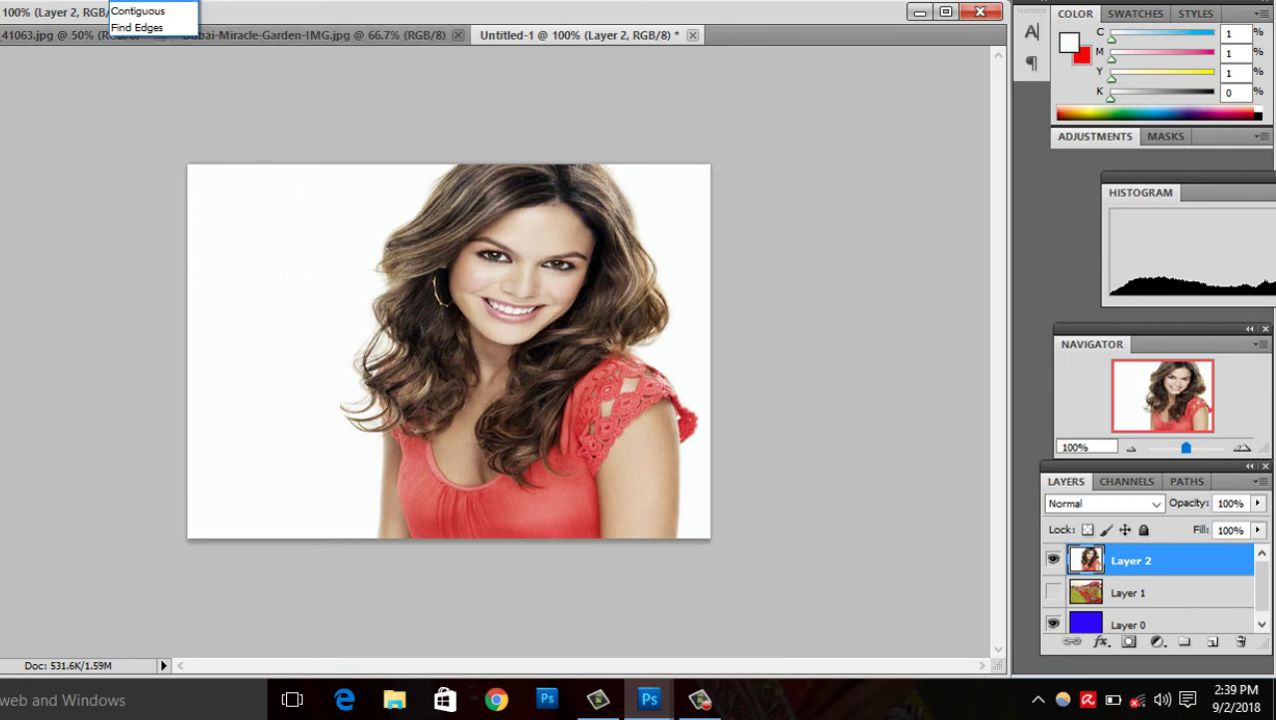
pyautogui.click(168, 12)
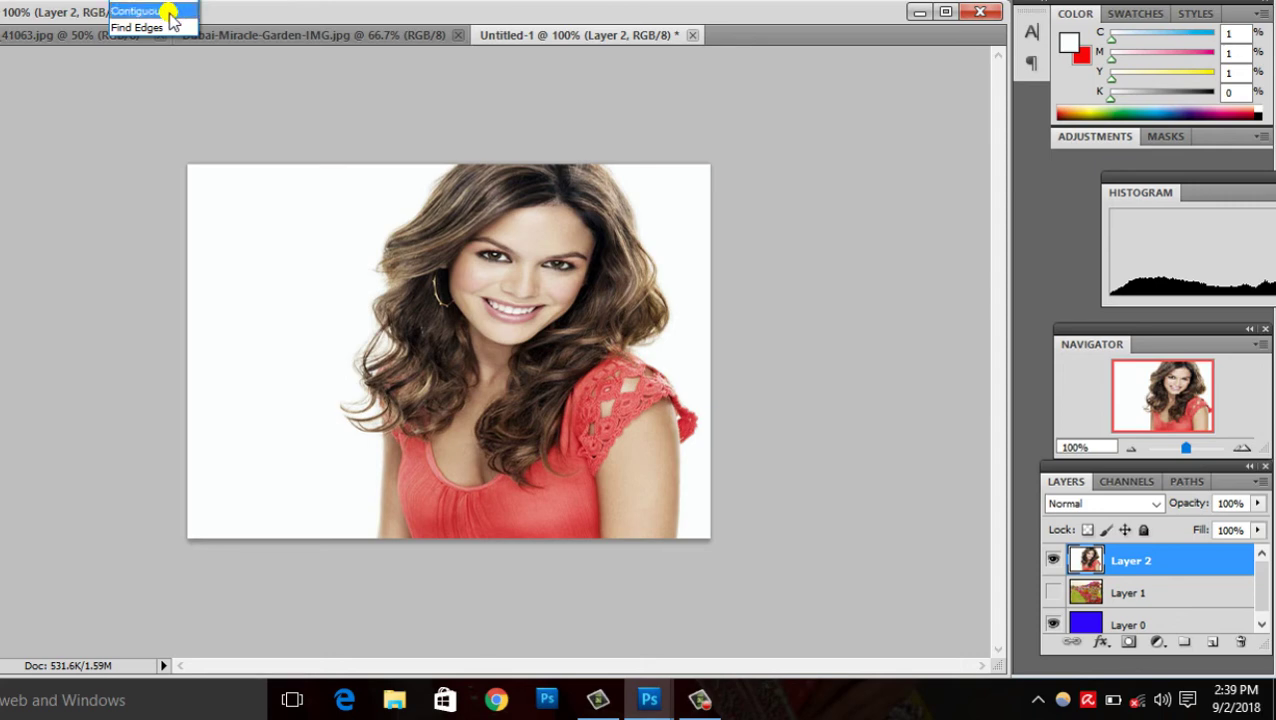
pyautogui.click(348, 268)
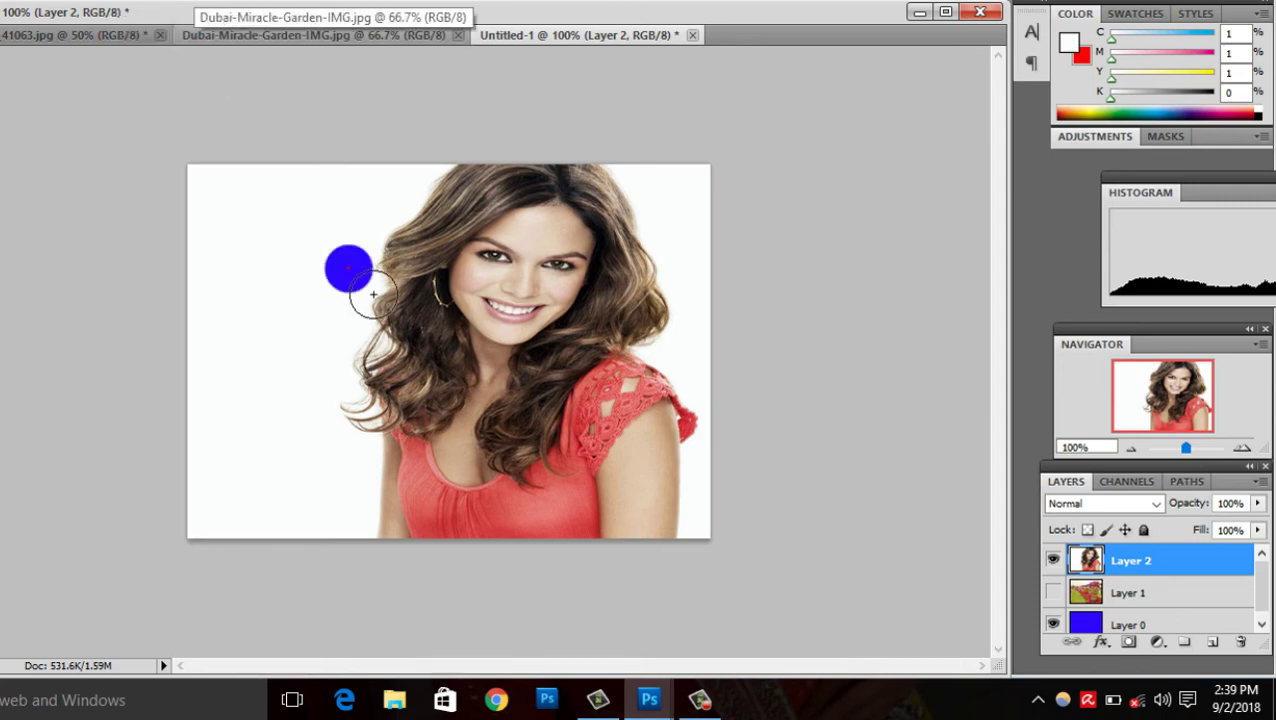
pyautogui.moveTo(378, 315)
pyautogui.mouseDown()
pyautogui.moveTo(439, 368)
pyautogui.moveTo(433, 330)
pyautogui.moveTo(399, 313)
pyautogui.moveTo(420, 345)
pyautogui.mouseUp()
pyautogui.press('Delete')
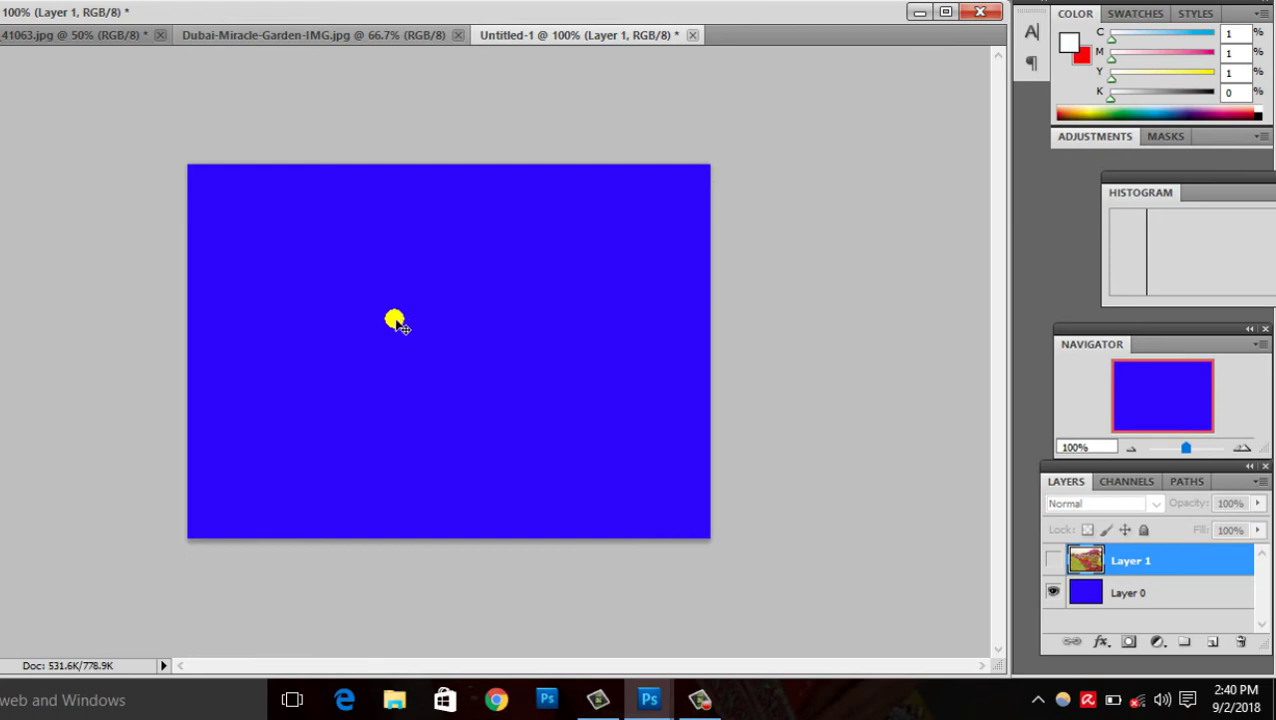
pyautogui.hotkey('ctrl', 'z')
pyautogui.moveTo(390, 313)
pyautogui.mouseDown()
pyautogui.moveTo(407, 342)
pyautogui.moveTo(374, 325)
pyautogui.mouseUp()
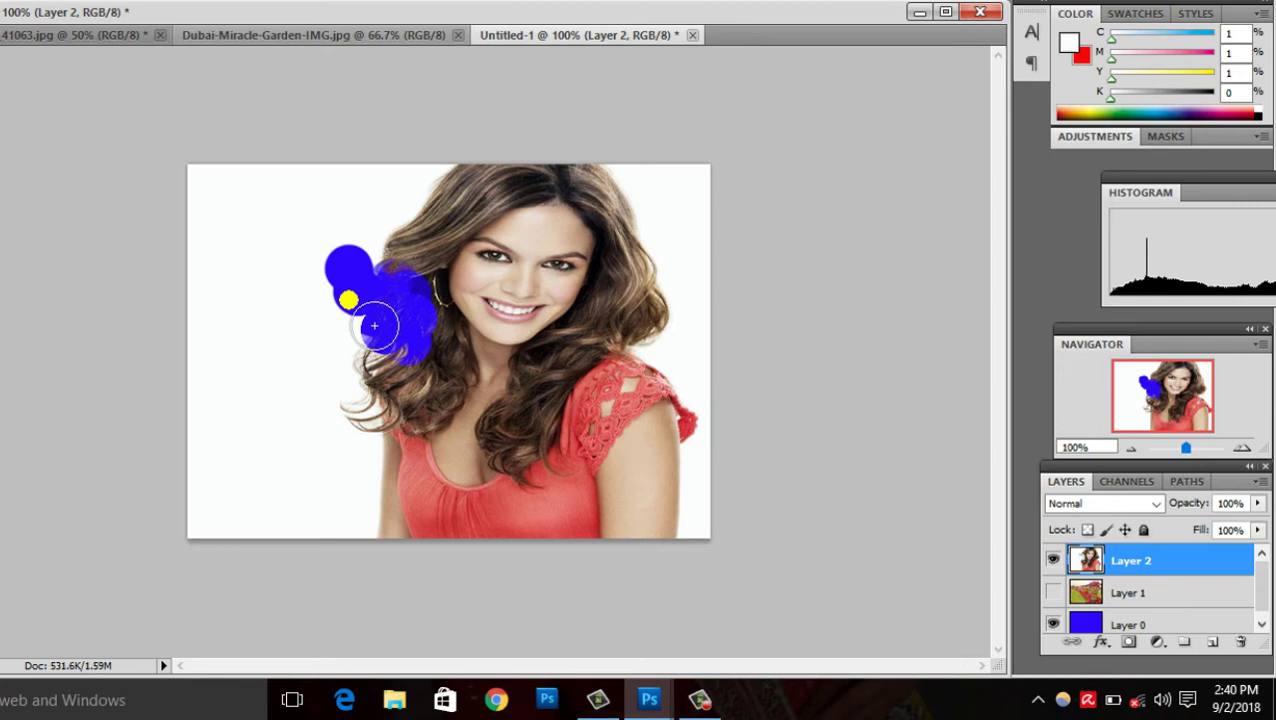
pyautogui.hotkey('ctrl', 'z')
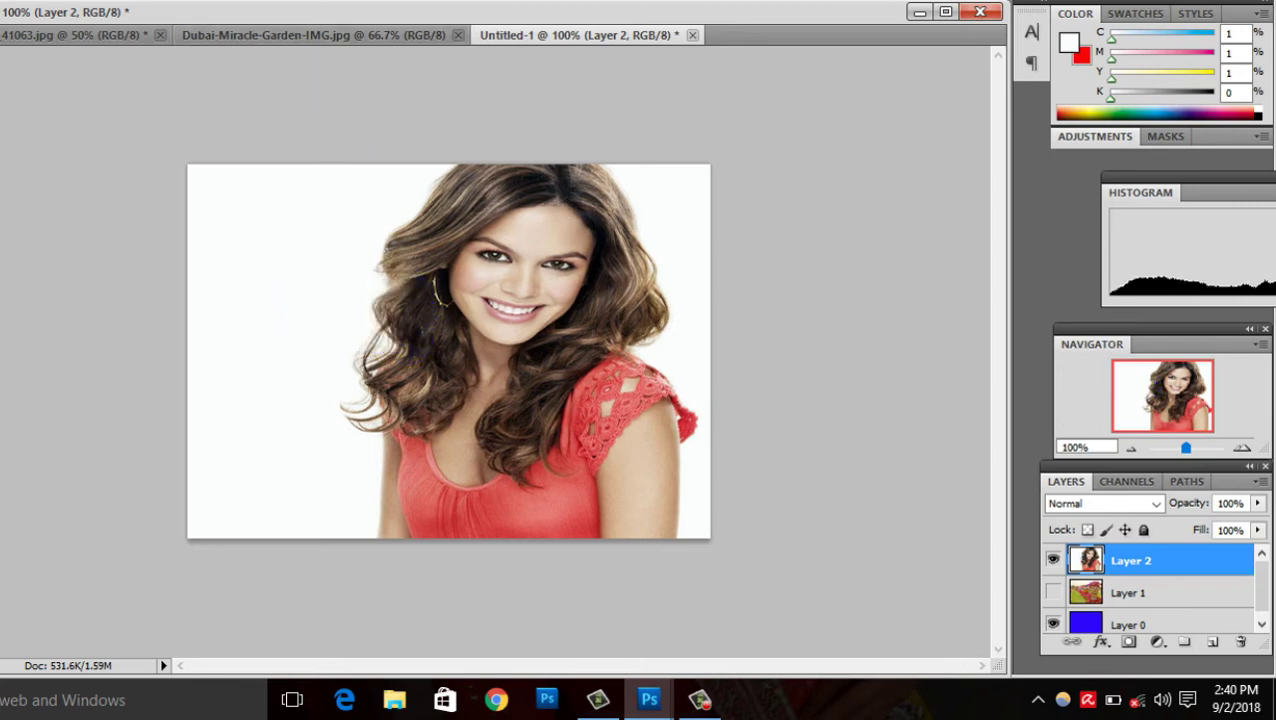
pyautogui.click(150, 2)
pyautogui.click(177, 10)
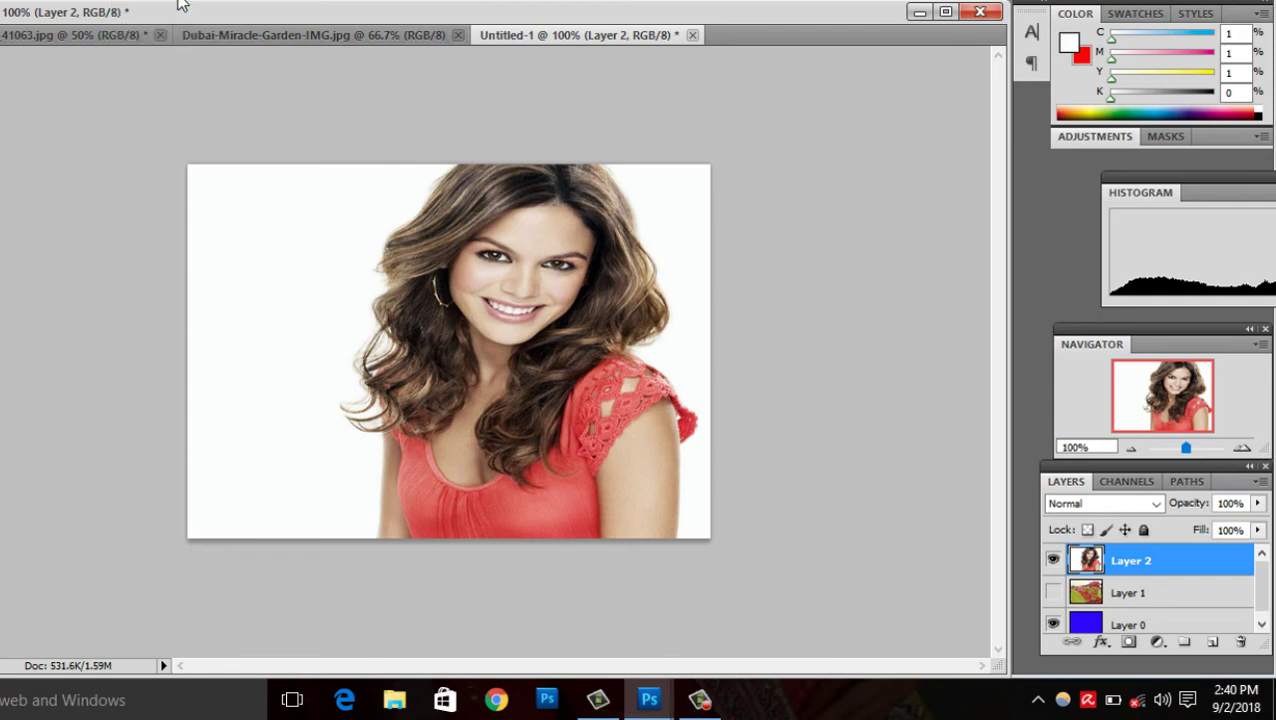
pyautogui.click(357, 447)
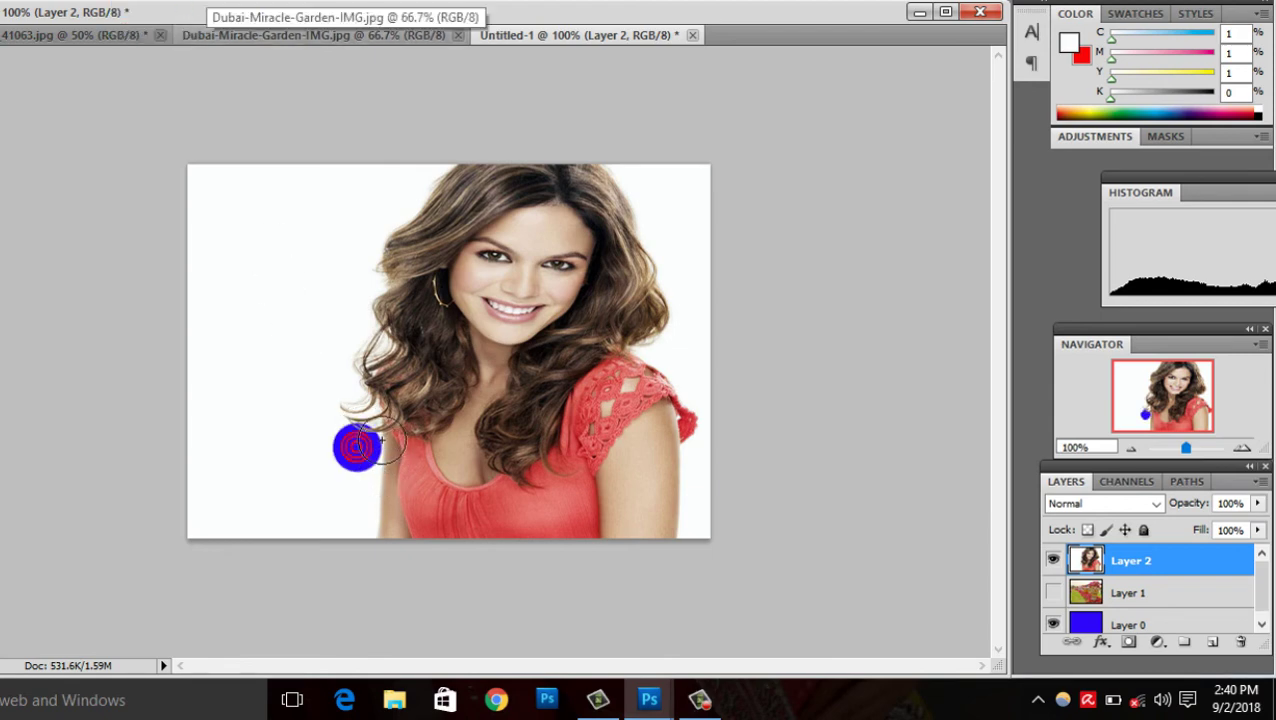
pyautogui.click(357, 411)
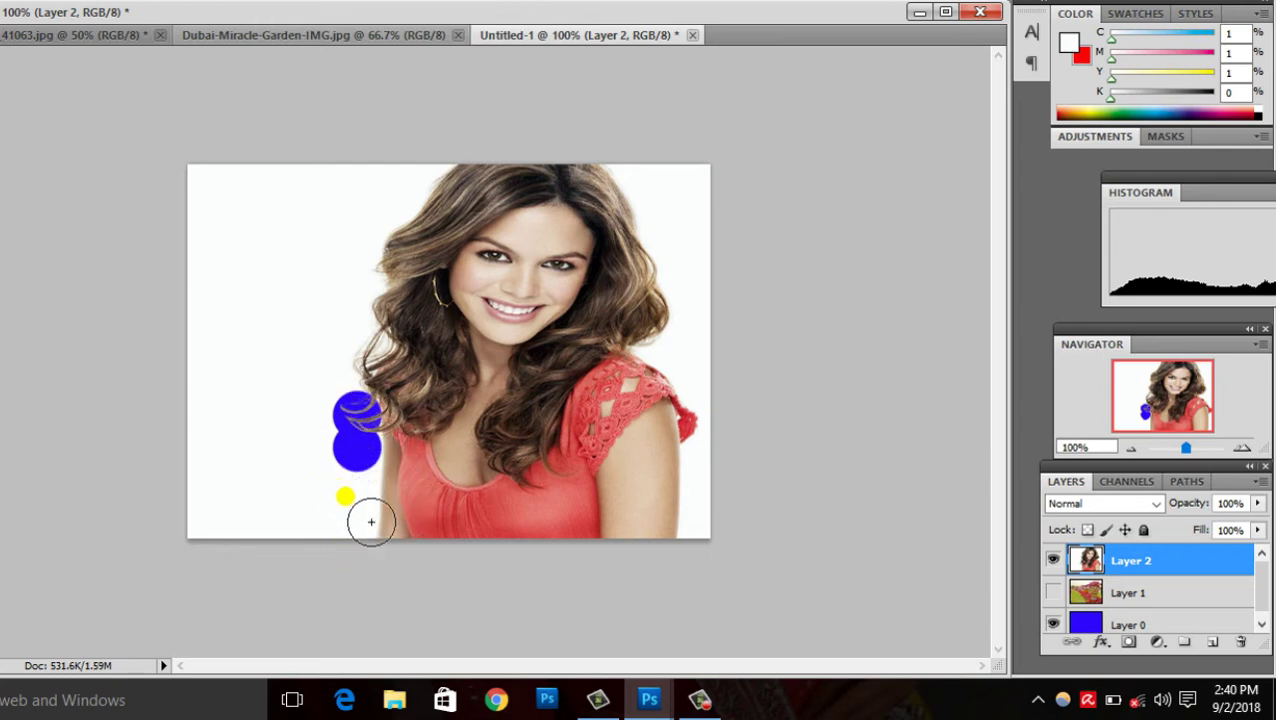
pyautogui.click(349, 328)
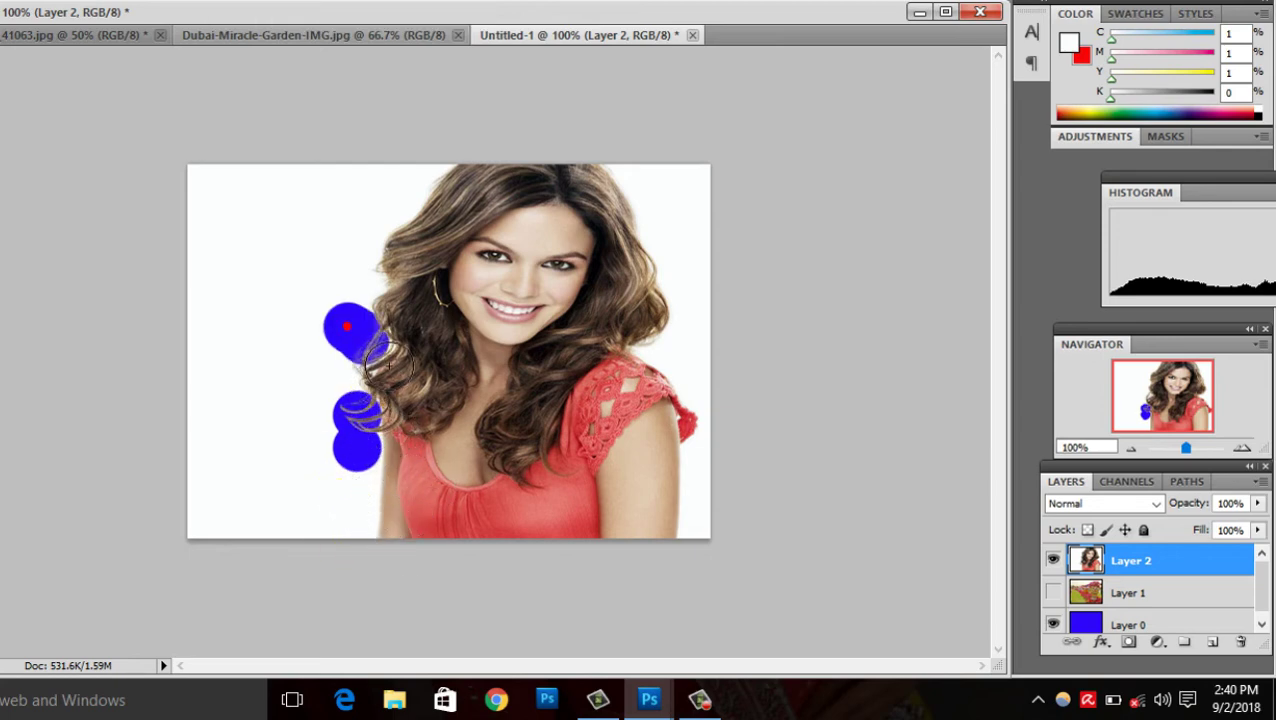
pyautogui.moveTo(347, 327)
pyautogui.mouseDown()
pyautogui.moveTo(407, 319)
pyautogui.moveTo(402, 364)
pyautogui.moveTo(382, 342)
pyautogui.moveTo(409, 372)
pyautogui.mouseUp()
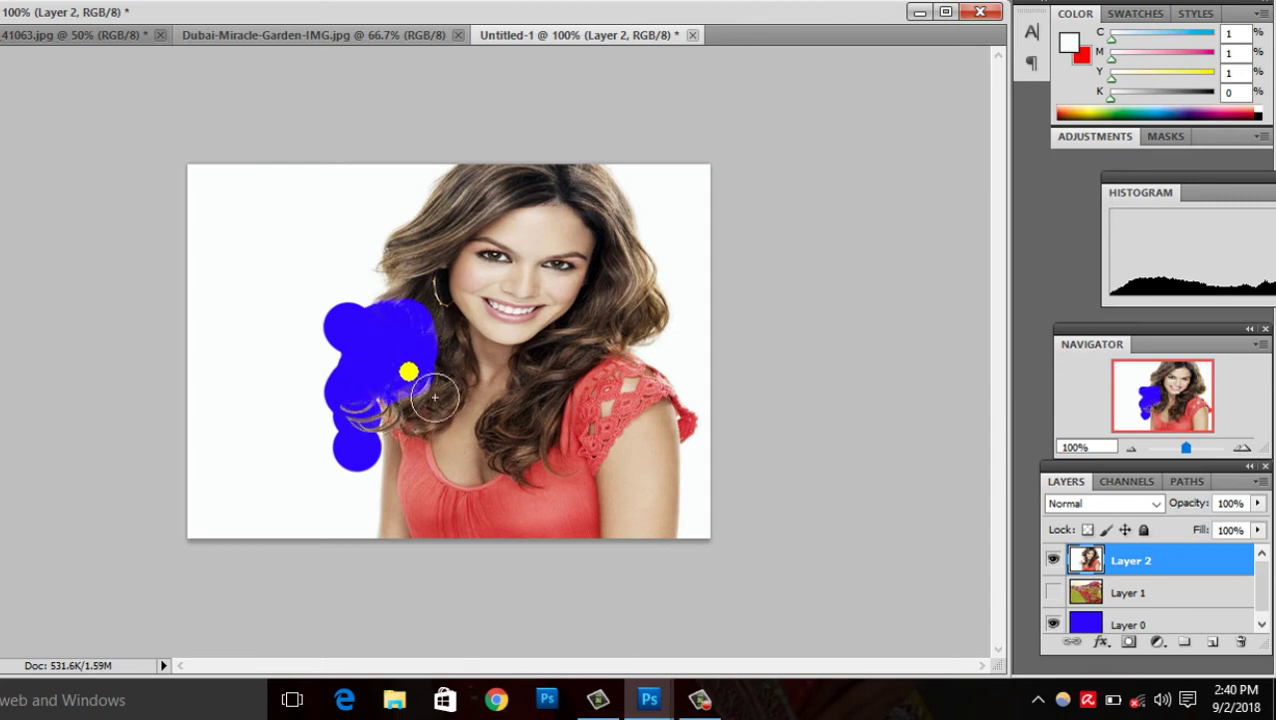
pyautogui.press('v')
pyautogui.hotkey('ctrl', 'alt', 'z')
pyautogui.hotkey('ctrl', 'alt', 'z')
pyautogui.hotkey('ctrl', 'alt', 'z')
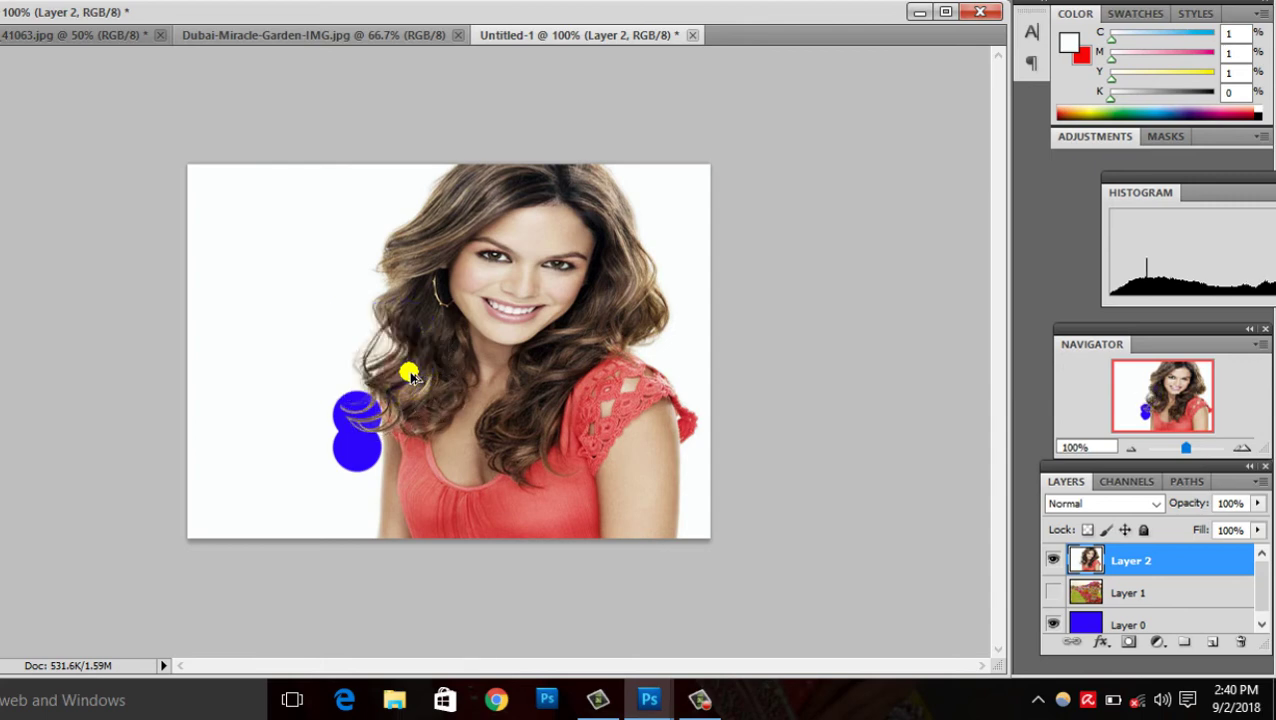
pyautogui.hotkey('ctrl', 'alt', 'z')
pyautogui.hotkey('ctrl', 'alt', 'z')
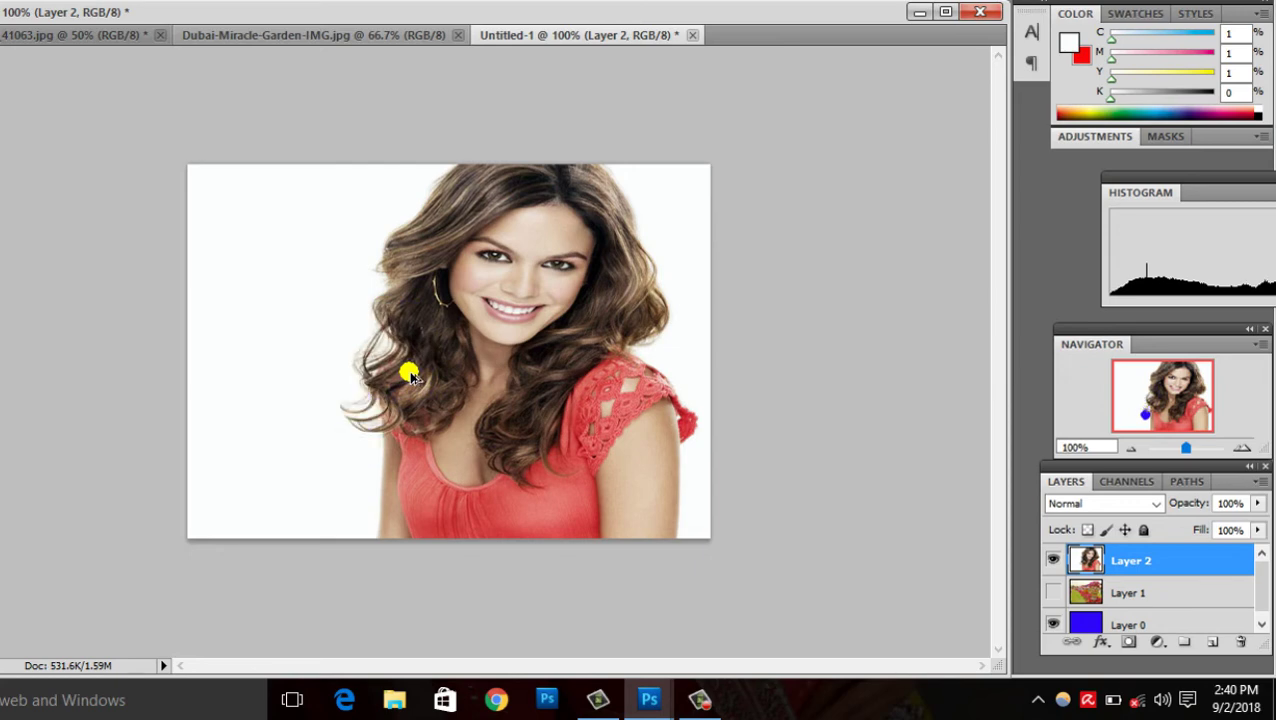
pyautogui.press('e')
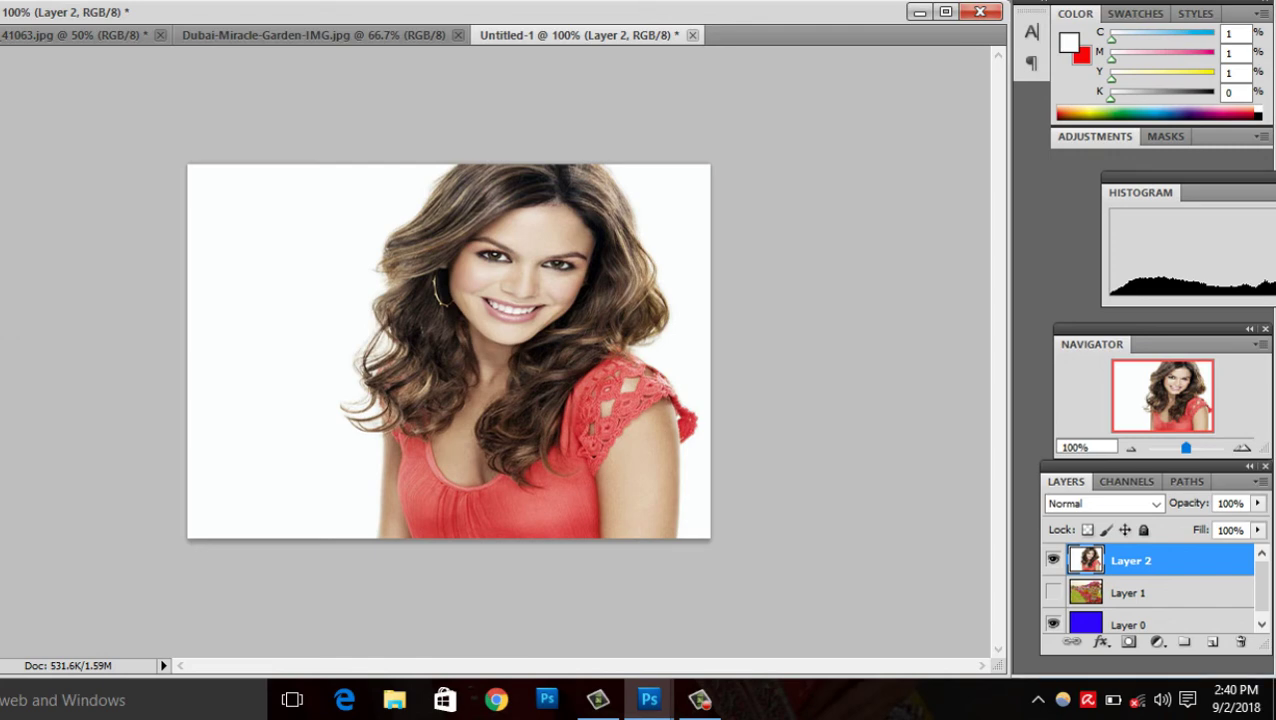
# Step: Erase the white background on both sides of the woman with the Background Eraser
pyautogui.click(248, 254)
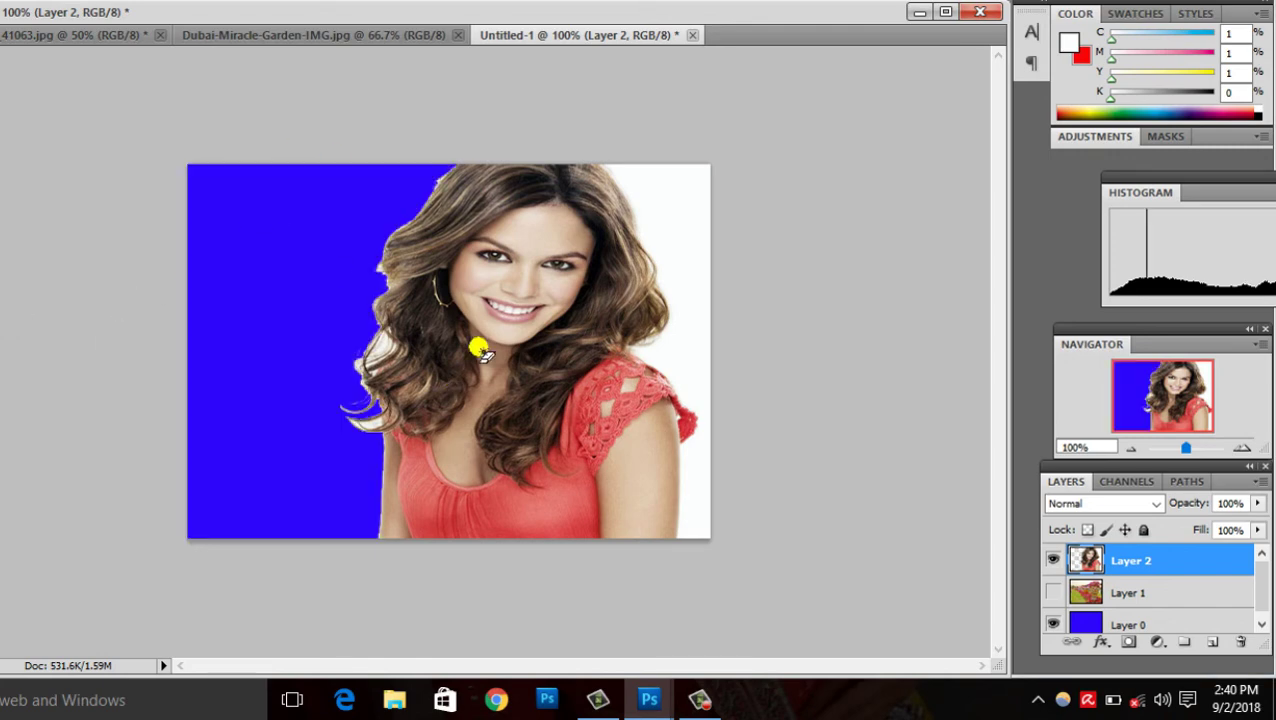
pyautogui.click(678, 195)
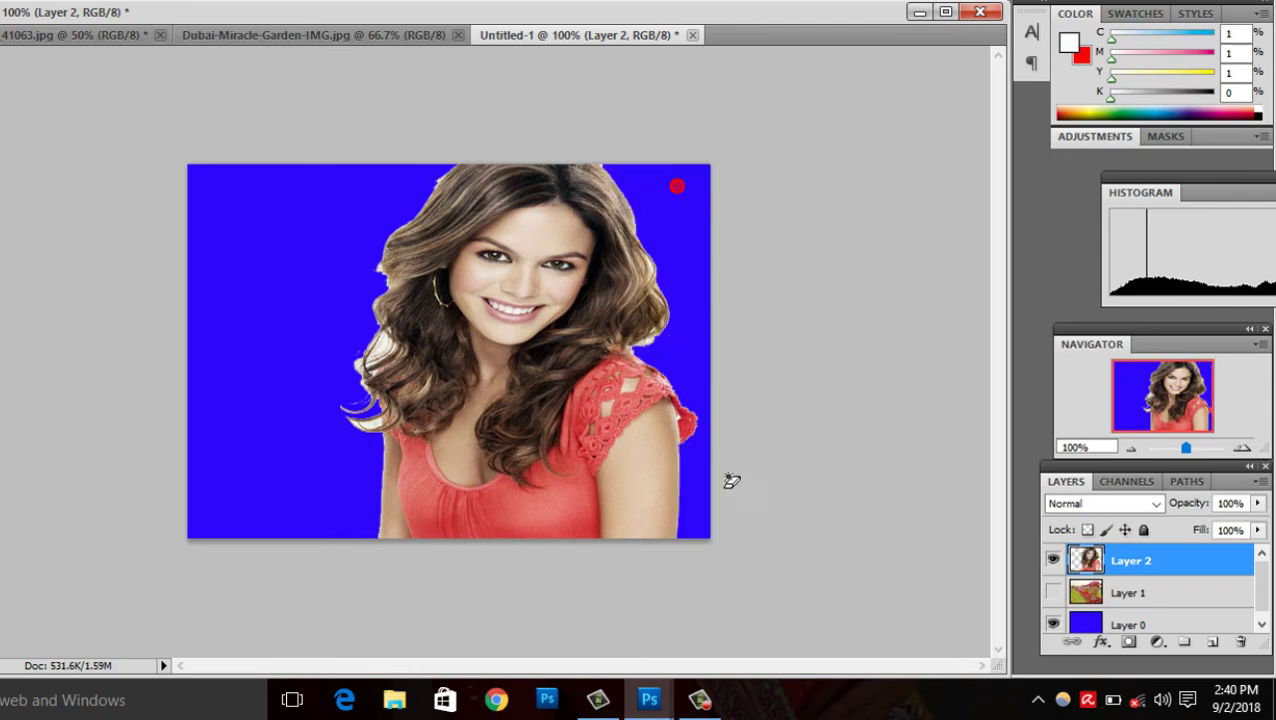
pyautogui.moveTo(726, 558); pyautogui.dragTo(643, 340)
pyautogui.click(645, 345)
pyautogui.click(375, 347)
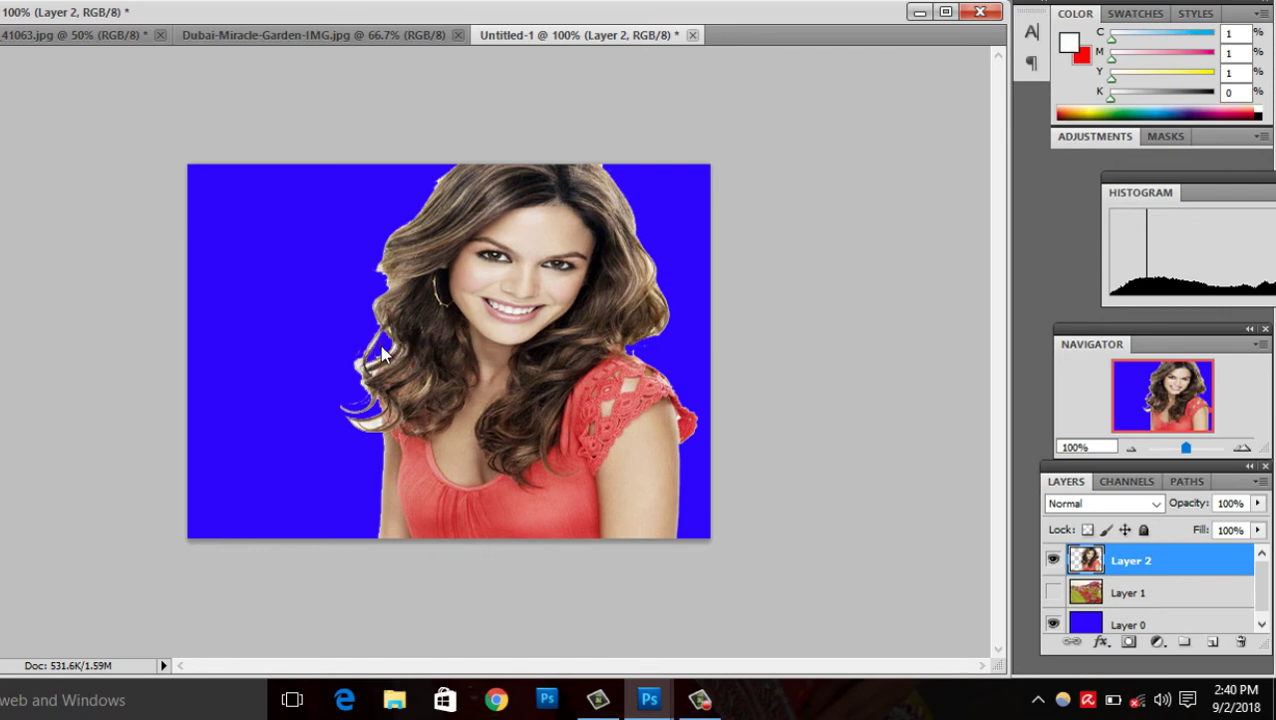
pyautogui.click(428, 344)
# Step: Undo the stray erasing across the woman's face
pyautogui.click(545, 220)
pyautogui.click(469, 262)
pyautogui.click(521, 279)
pyautogui.click(503, 330)
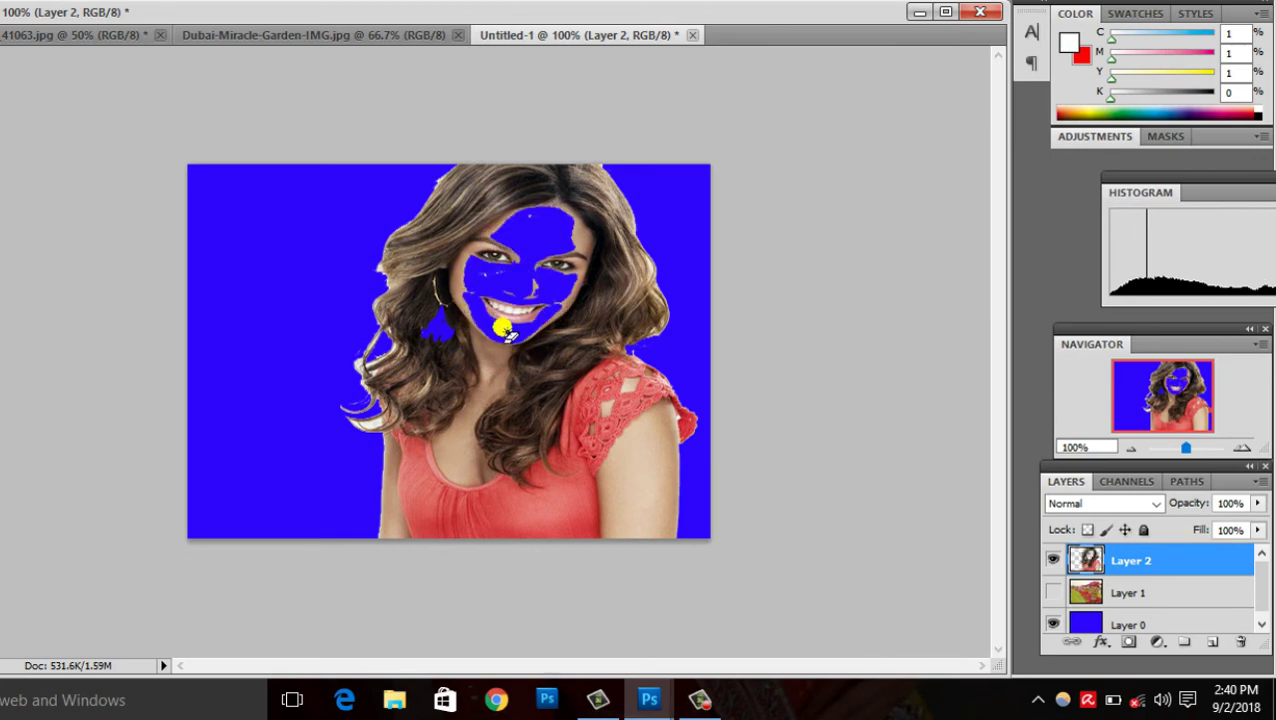
pyautogui.click(545, 232)
pyautogui.hotkey('ctrl', 'alt', 'z')
pyautogui.hotkey('ctrl', 'alt', 'z')
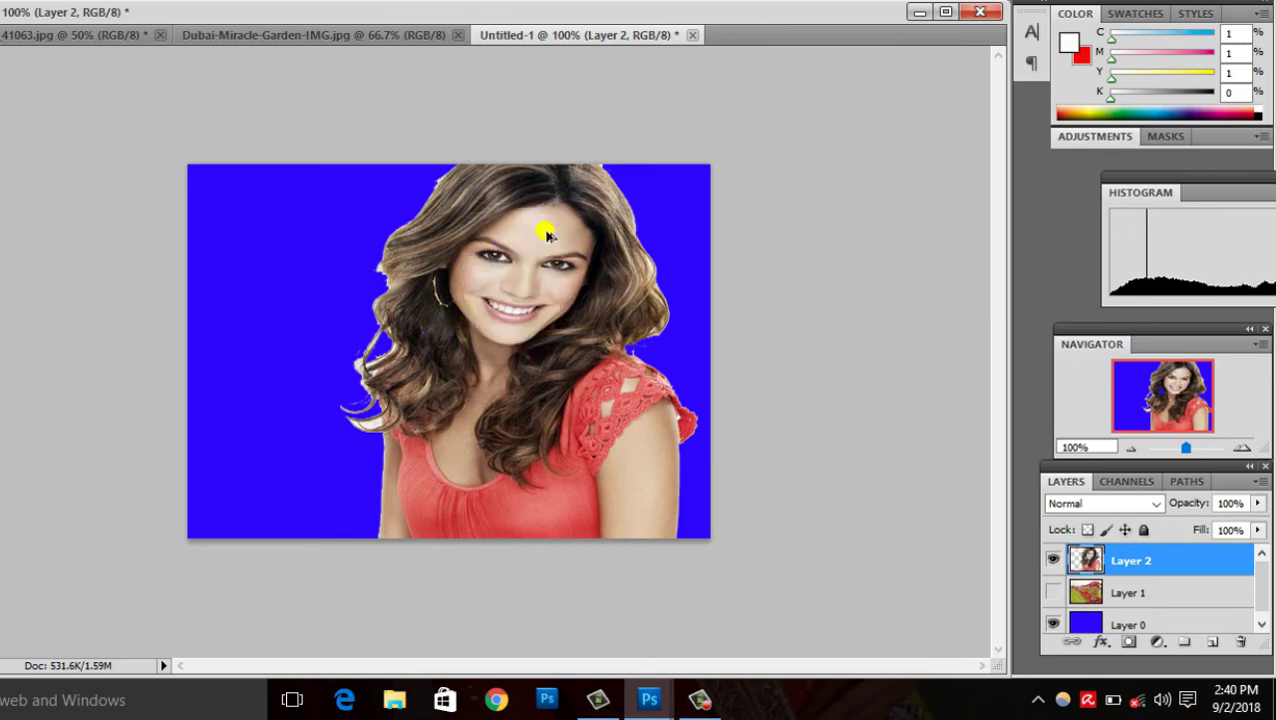
# Step: Erase more background left of the woman, undoing the last left-side erasure
pyautogui.moveTo(350, 395)
pyautogui.mouseDown()
pyautogui.moveTo(357, 361)
pyautogui.moveTo(258, 503)
pyautogui.mouseUp()
pyautogui.click(379, 265)
pyautogui.click(405, 218)
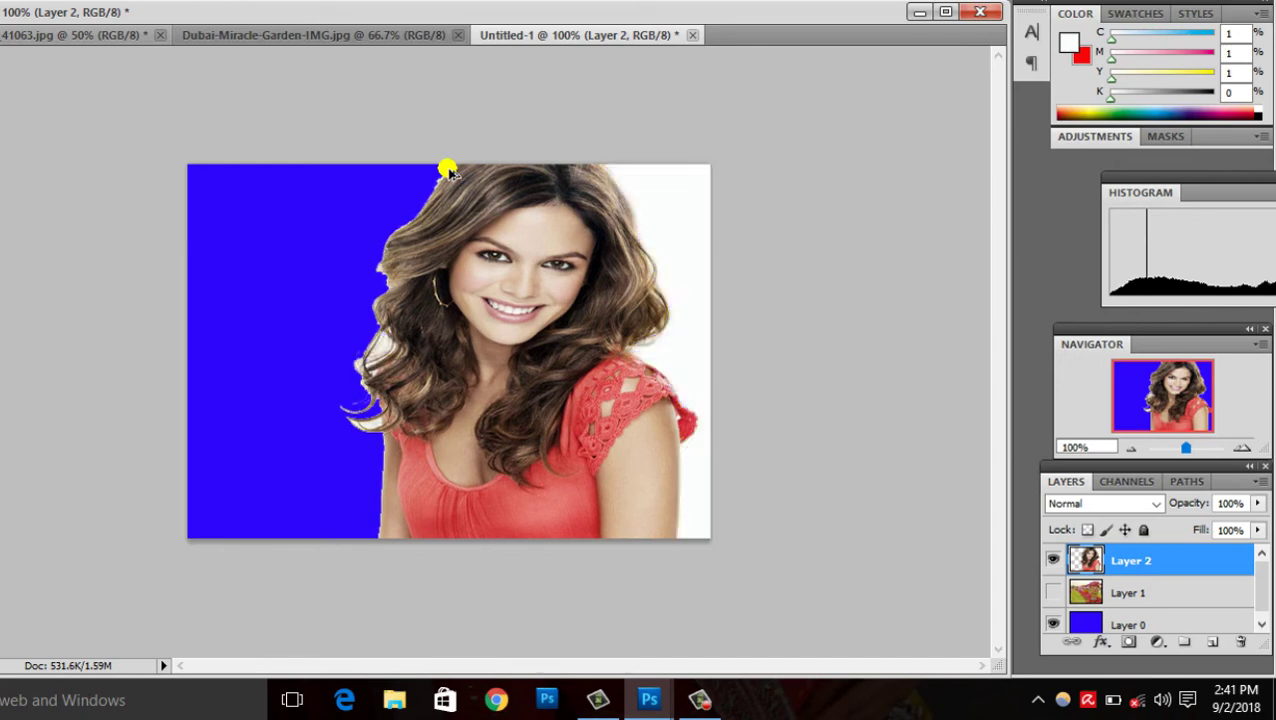
pyautogui.click(340, 222)
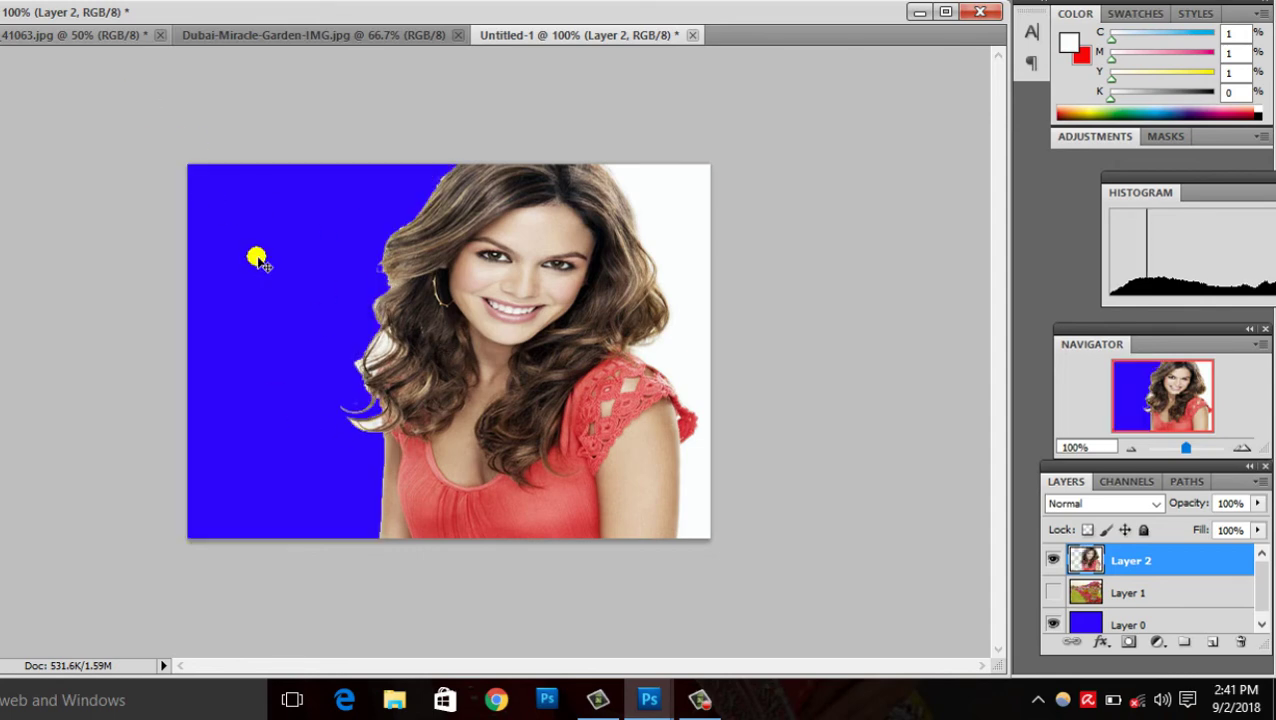
pyautogui.hotkey('ctrl', 'z')
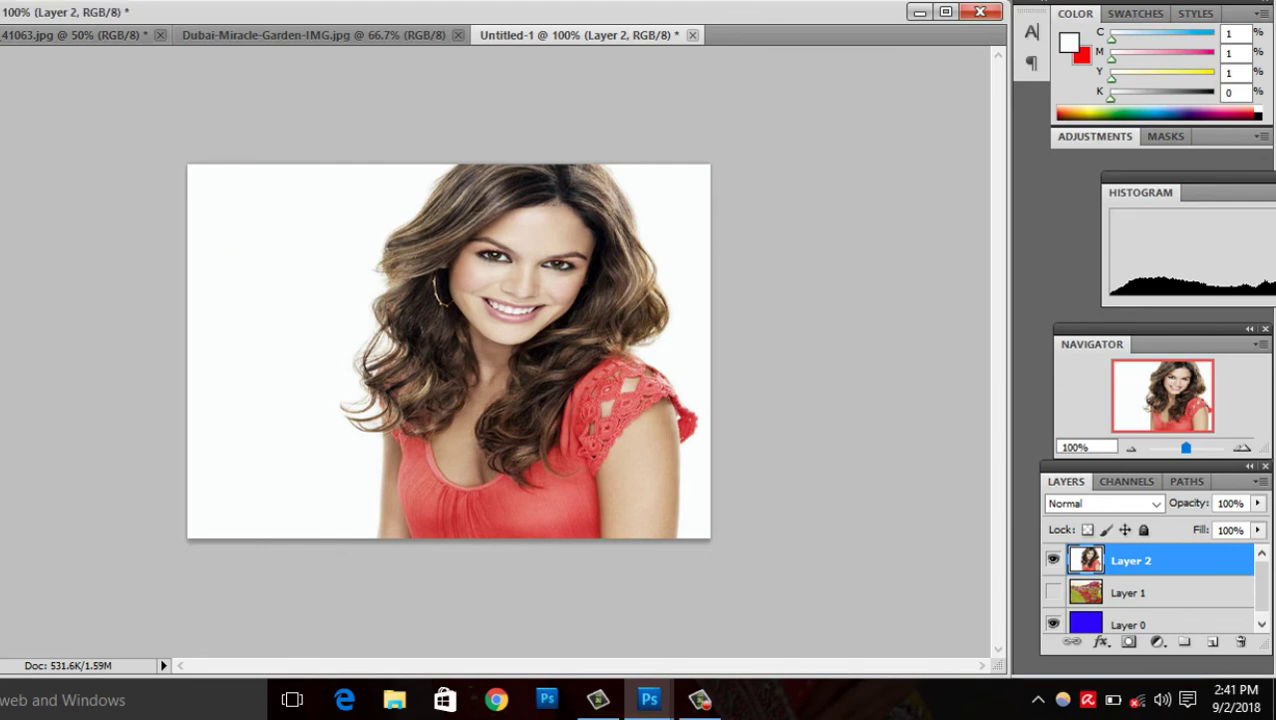
# Step: Erase the left and right white background and hair fringe, undoing the hair over-erasing
pyautogui.click(282, 233)
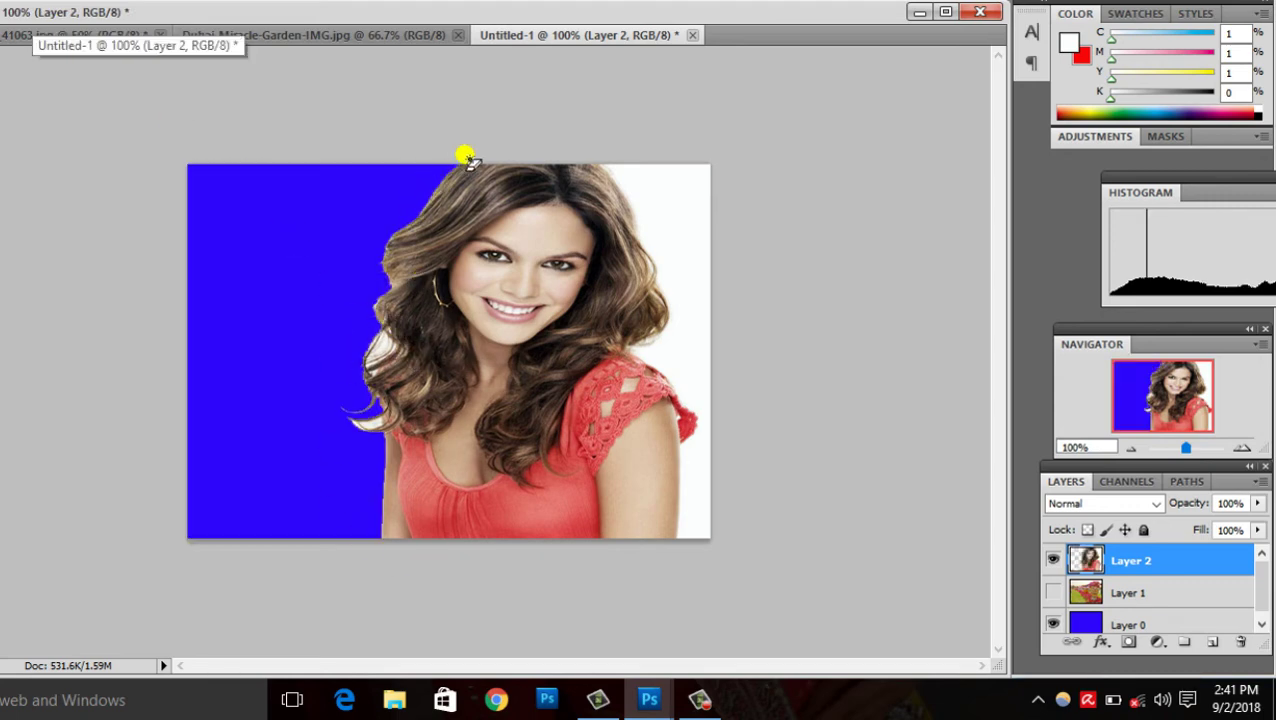
pyautogui.click(648, 180)
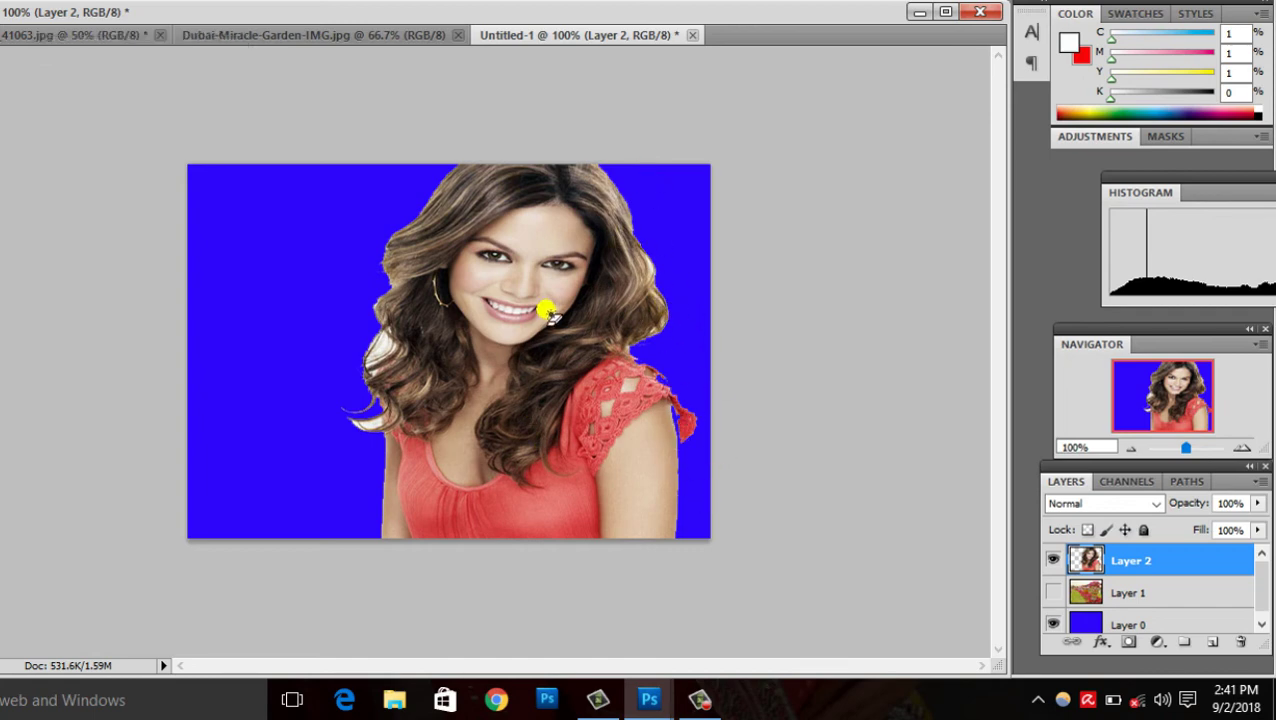
pyautogui.click(394, 354)
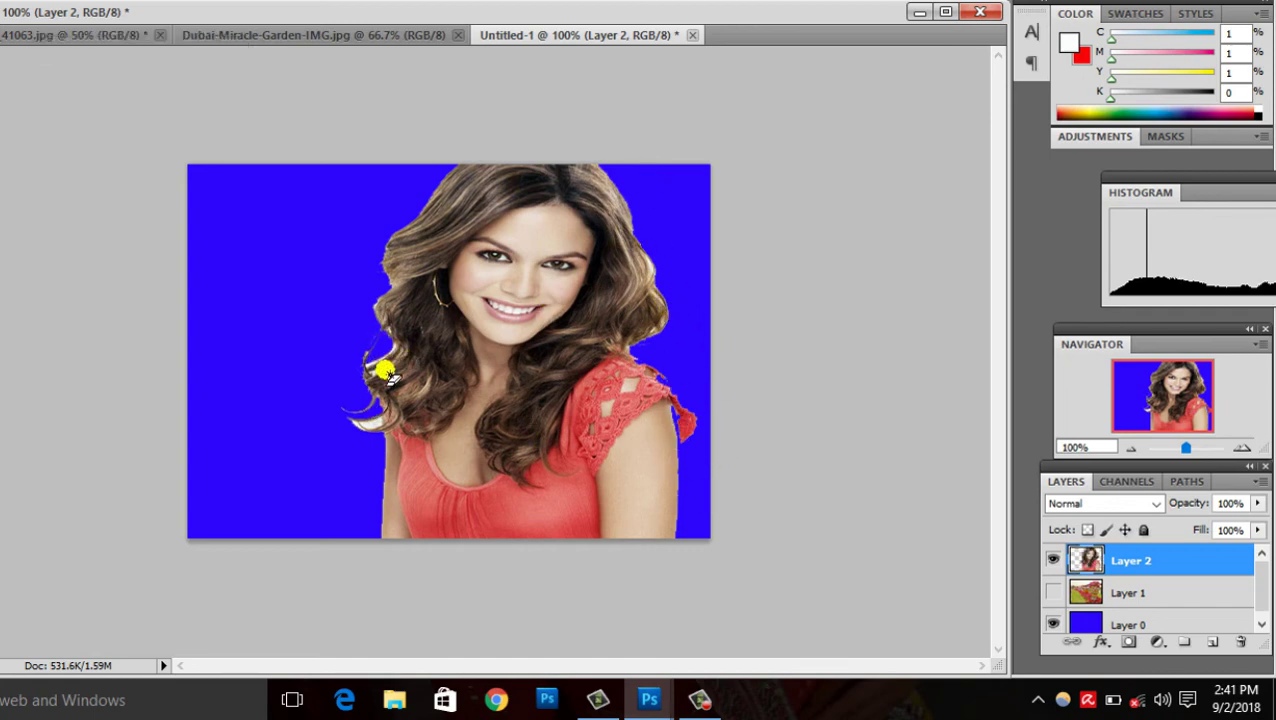
pyautogui.click(368, 426)
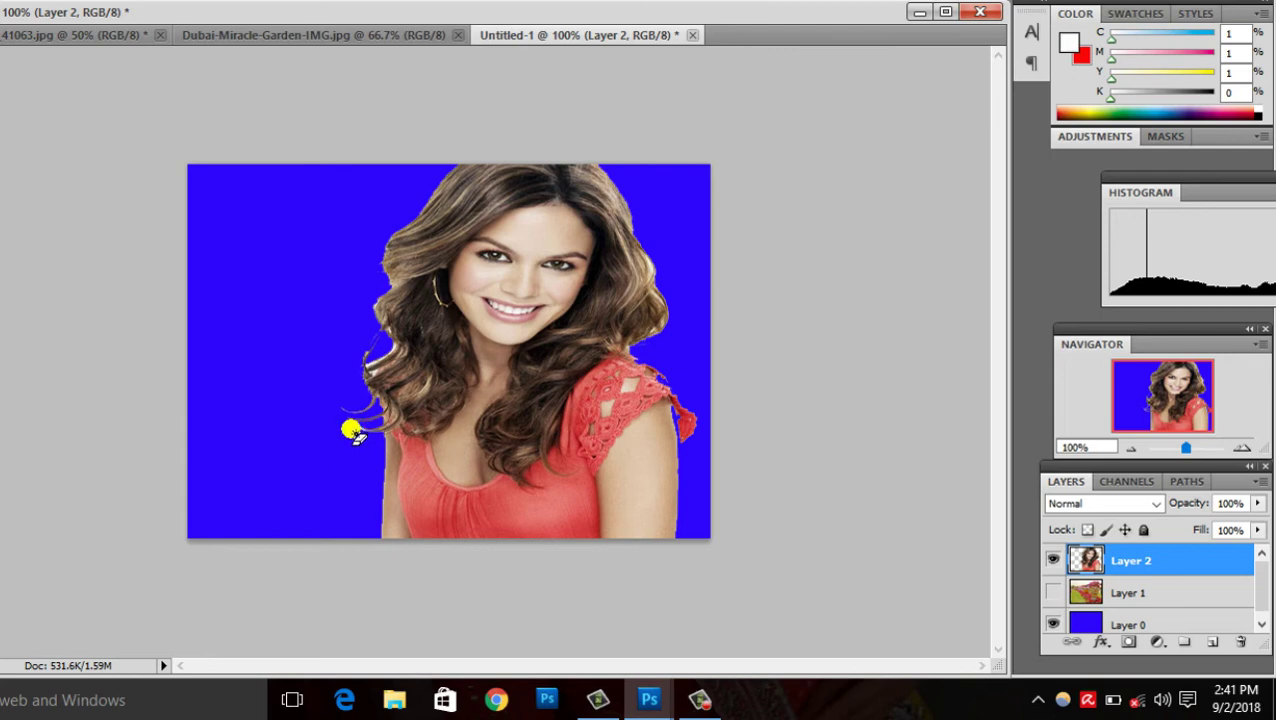
pyautogui.click(358, 423)
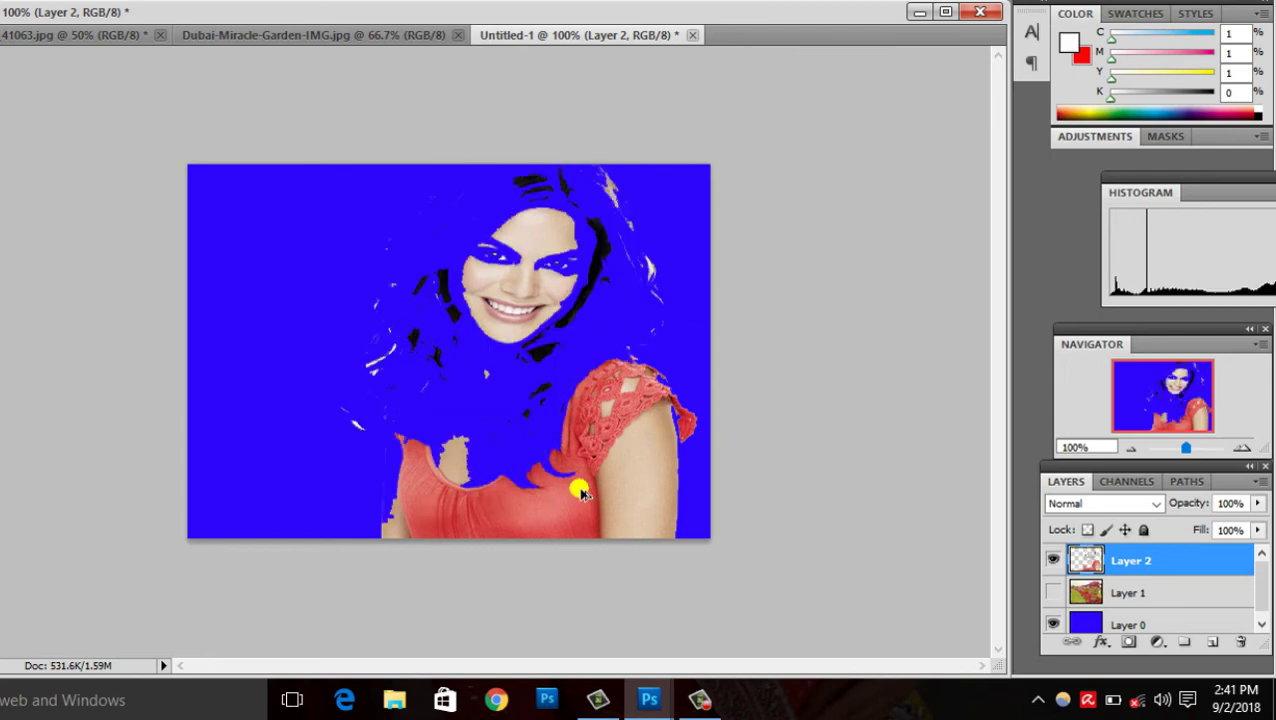
pyautogui.hotkey('ctrl', 'z')
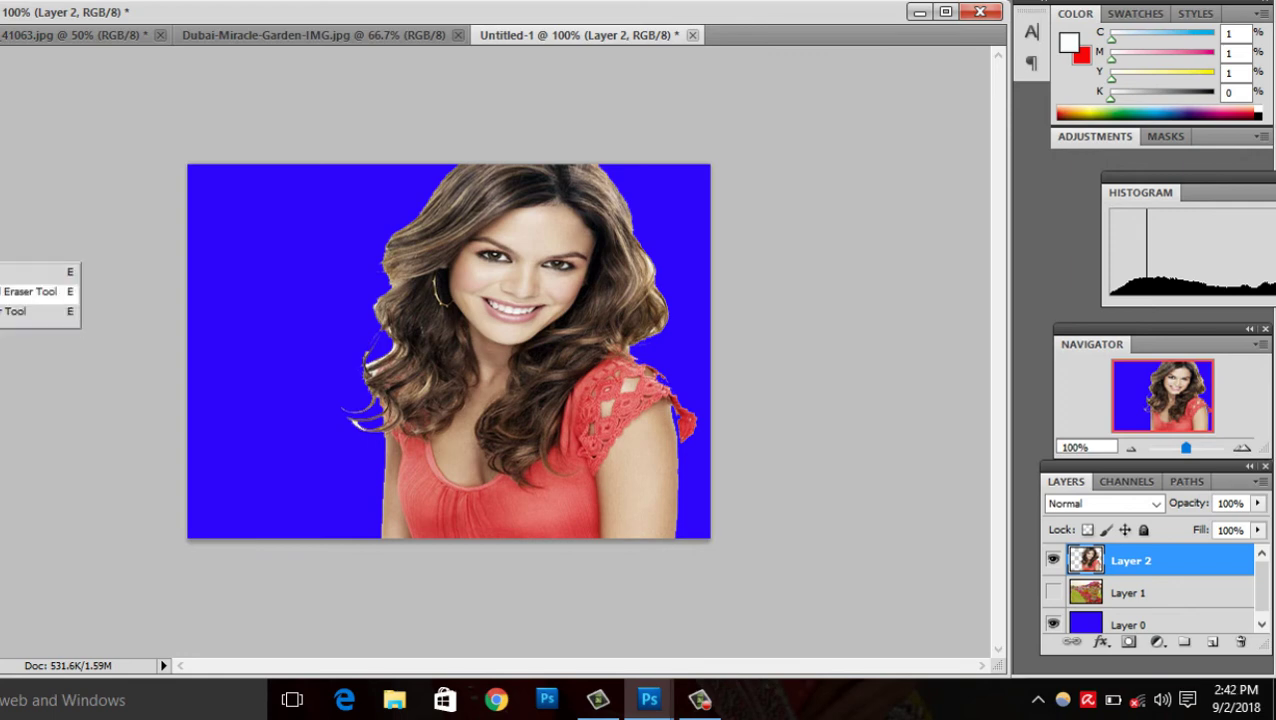
# Step: Try a different eraser on the hair and left background, undoing back to the white backdrop
pyautogui.click(30, 291)
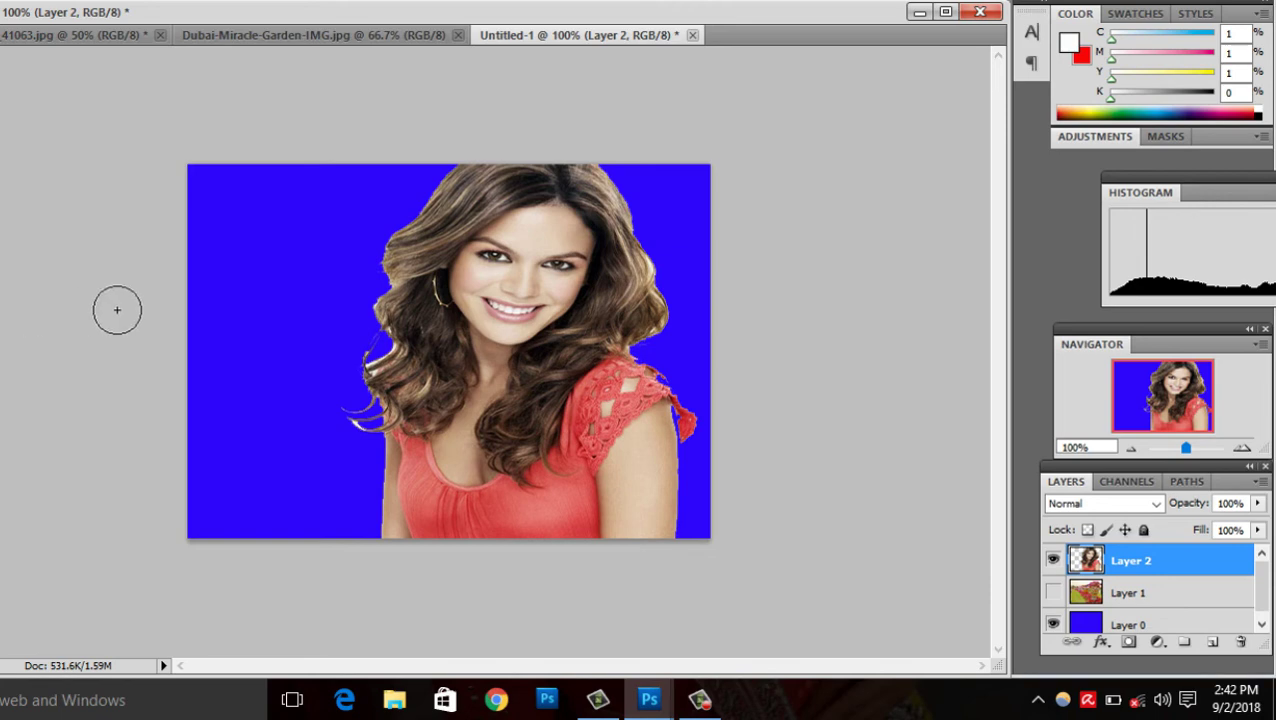
pyautogui.click(403, 337)
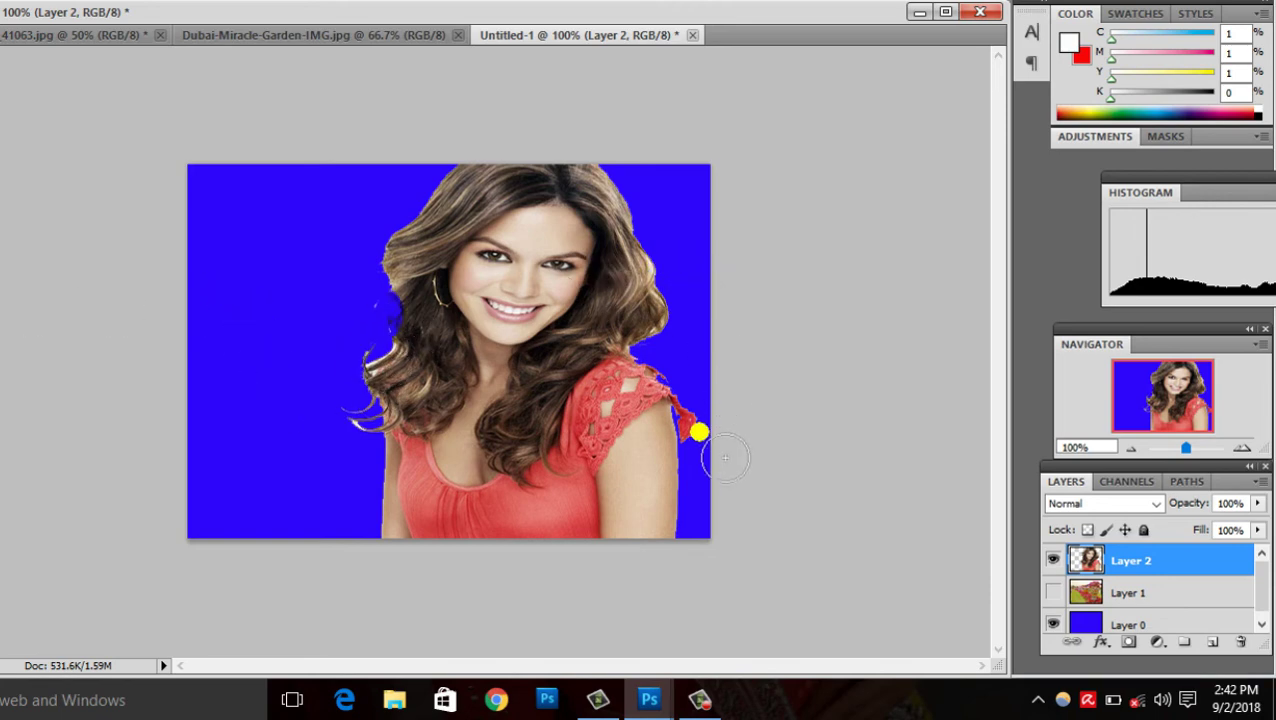
pyautogui.hotkey('ctrl', 'z')
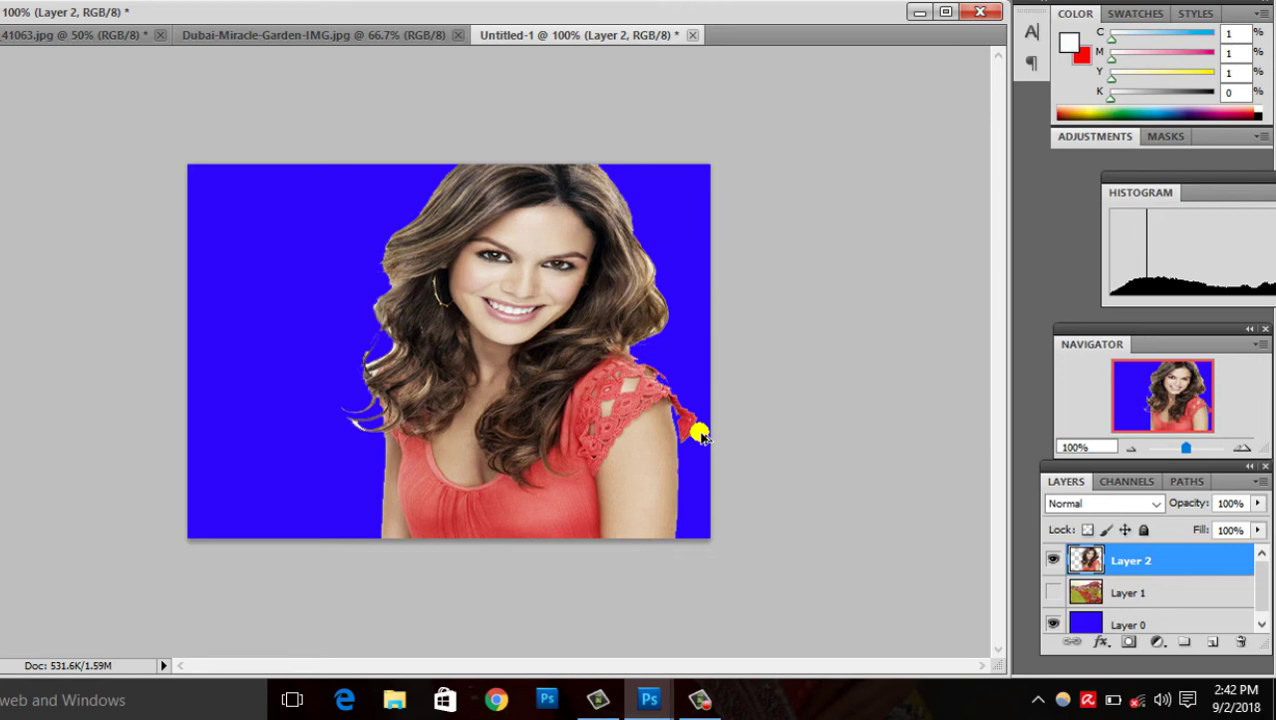
pyautogui.hotkey('ctrl', 'alt', 'z')
pyautogui.hotkey('ctrl', 'alt', 'z')
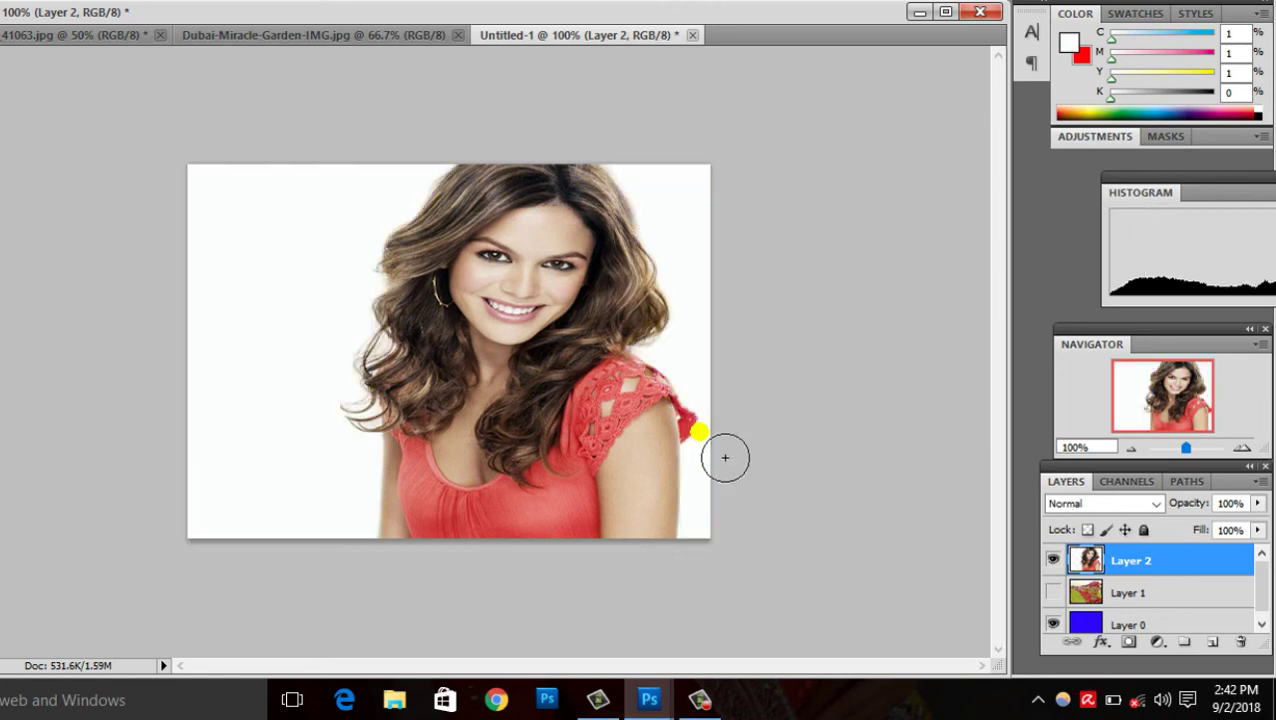
pyautogui.moveTo(335, 242)
pyautogui.mouseDown()
pyautogui.moveTo(327, 400)
pyautogui.moveTo(384, 390)
pyautogui.moveTo(370, 350)
pyautogui.mouseUp()
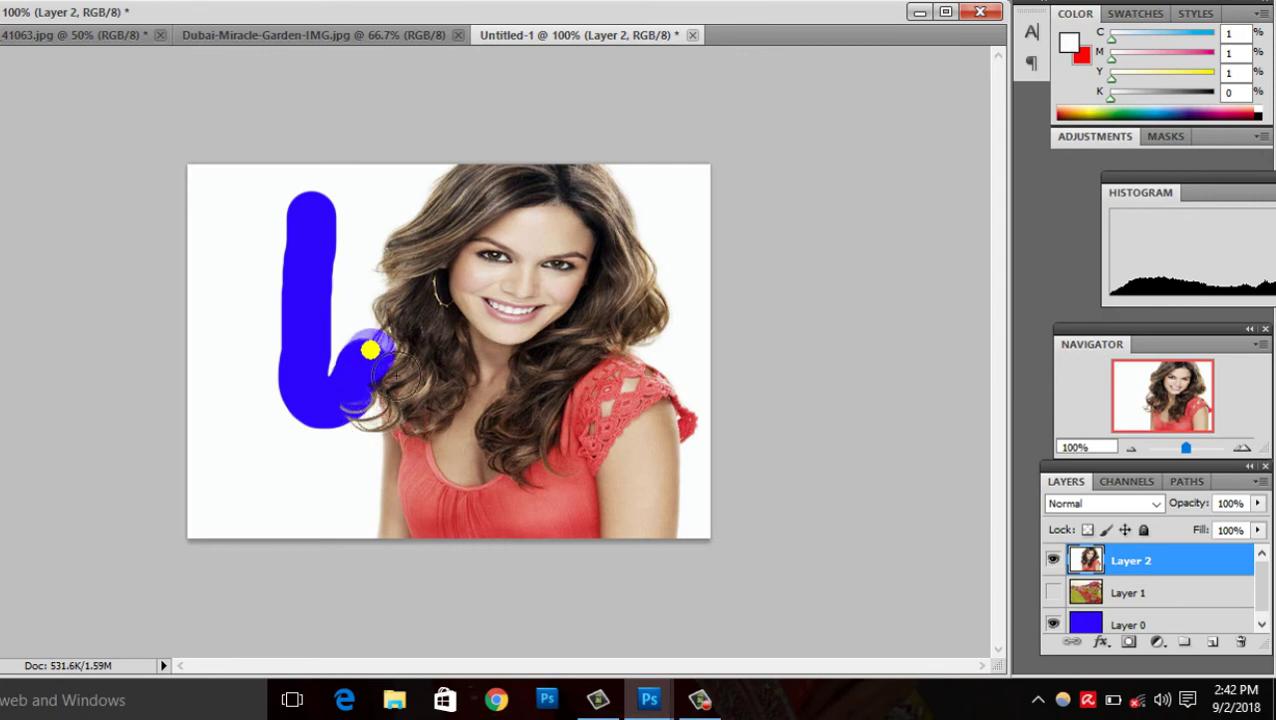
pyautogui.hotkey('ctrl', 'z')
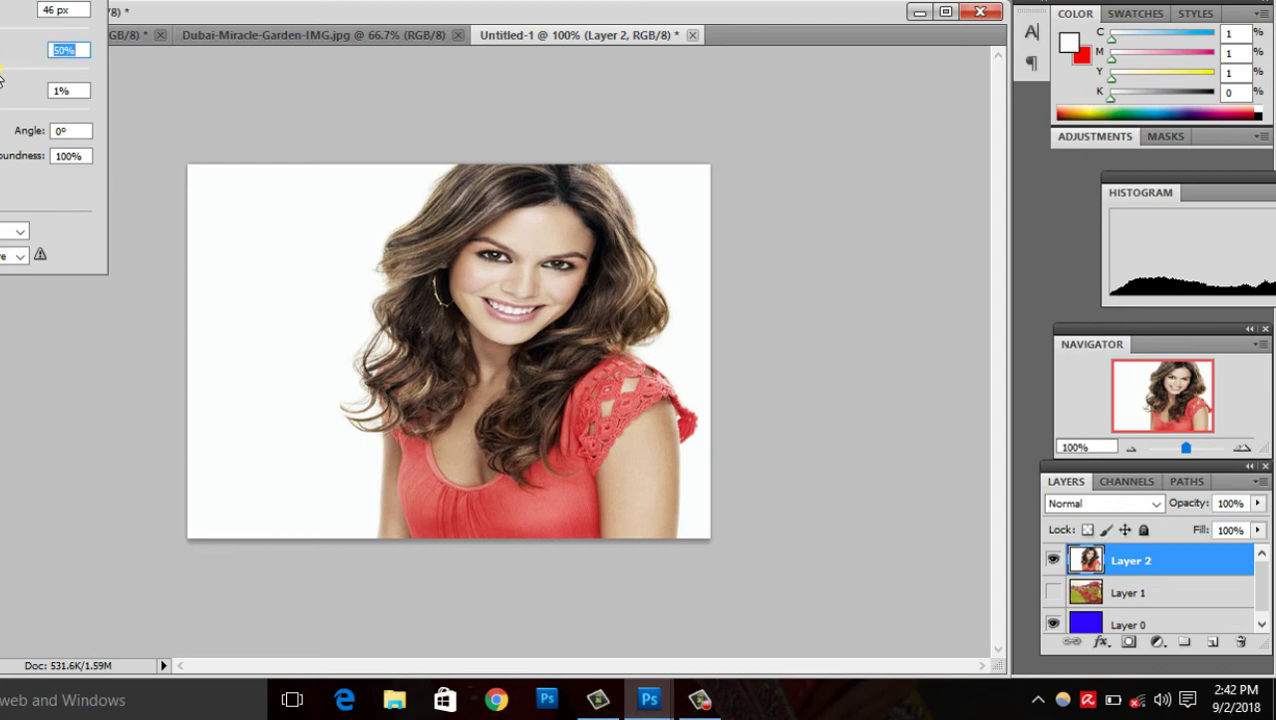
# Step: Erase white down the top-left corner and beside the hair at top right
pyautogui.moveTo(242, 188)
pyautogui.mouseDown()
pyautogui.moveTo(219, 202)
pyautogui.moveTo(228, 325)
pyautogui.moveTo(316, 196)
pyautogui.moveTo(449, 187)
pyautogui.moveTo(408, 240)
pyautogui.moveTo(378, 364)
pyautogui.moveTo(376, 550)
pyautogui.moveTo(322, 561)
pyautogui.moveTo(190, 537)
pyautogui.moveTo(211, 447)
pyautogui.moveTo(225, 447)
pyautogui.mouseUp()
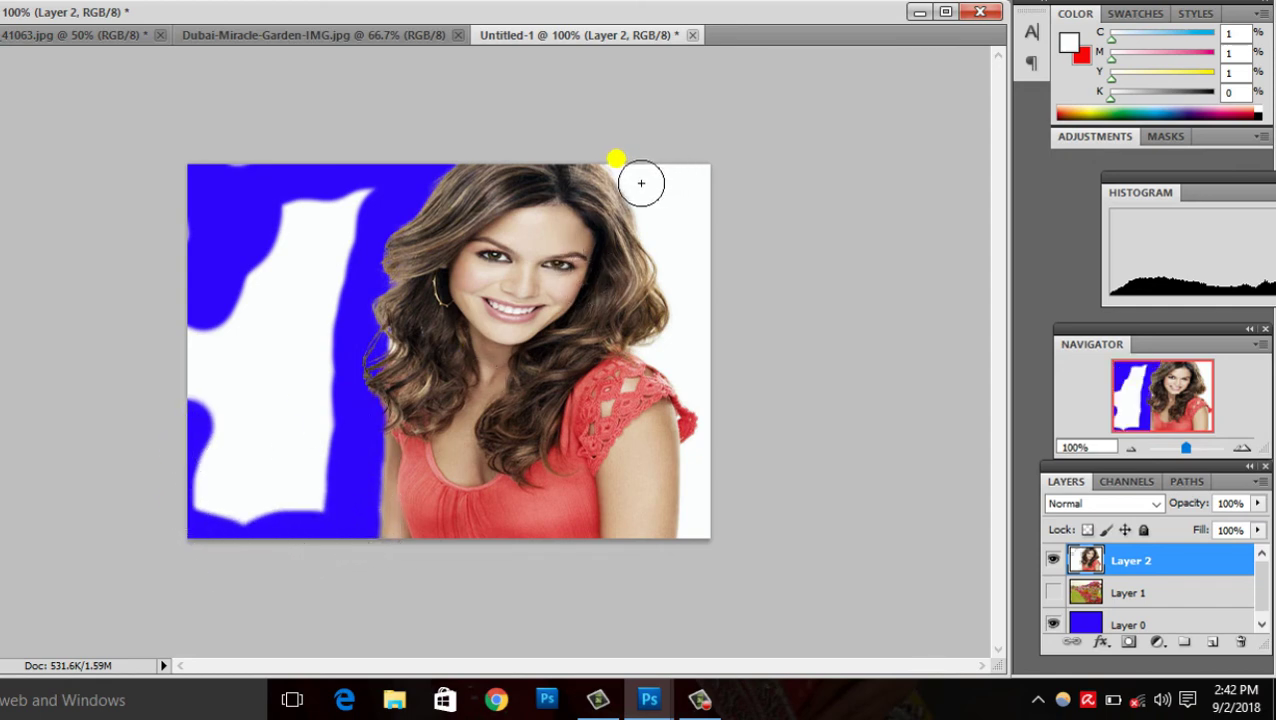
pyautogui.moveTo(636, 190)
pyautogui.mouseDown()
pyautogui.moveTo(661, 208)
pyautogui.moveTo(704, 327)
pyautogui.moveTo(675, 368)
pyautogui.moveTo(694, 364)
pyautogui.moveTo(708, 384)
pyautogui.mouseUp()
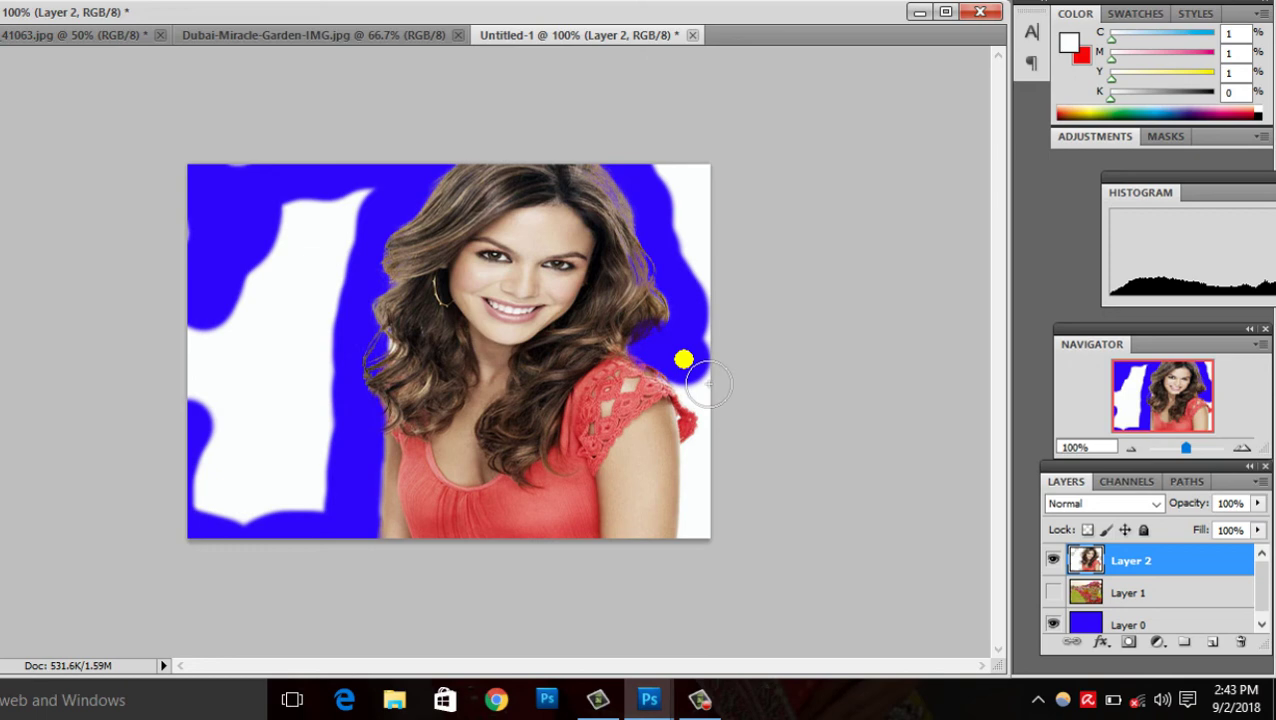
pyautogui.press('Delete')
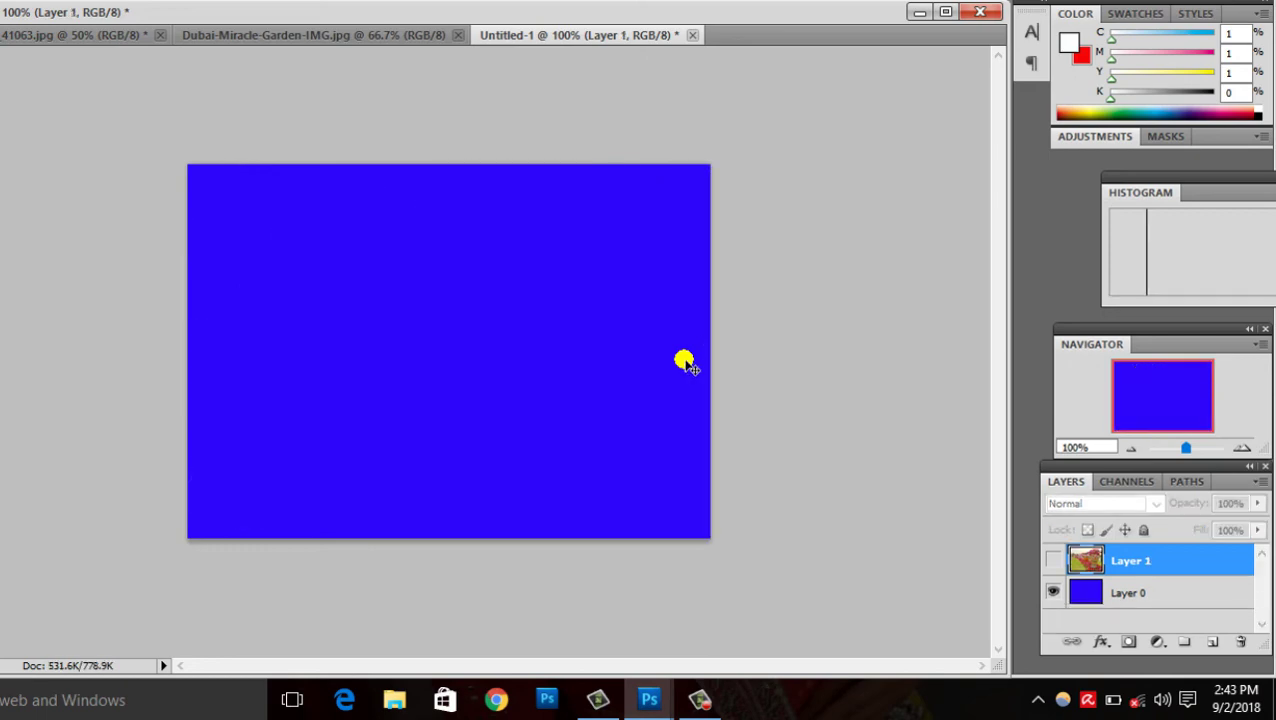
pyautogui.hotkey('ctrl', 'z')
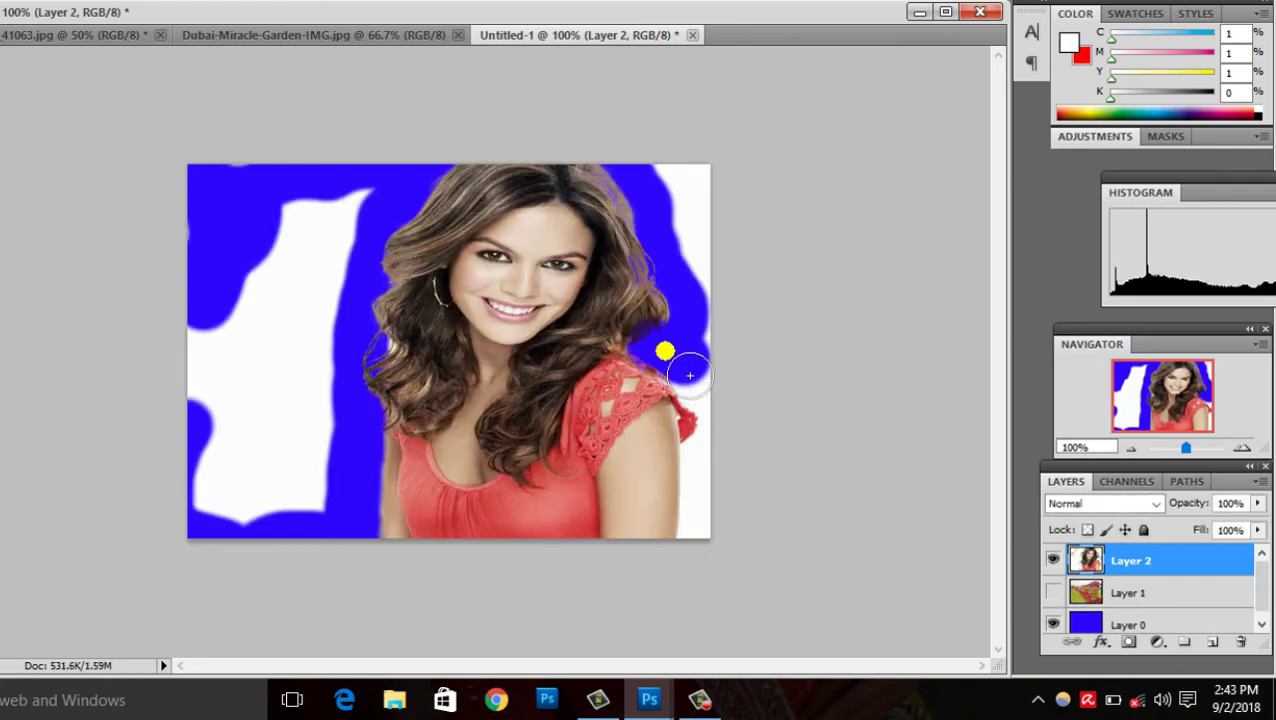
pyautogui.press('Delete')
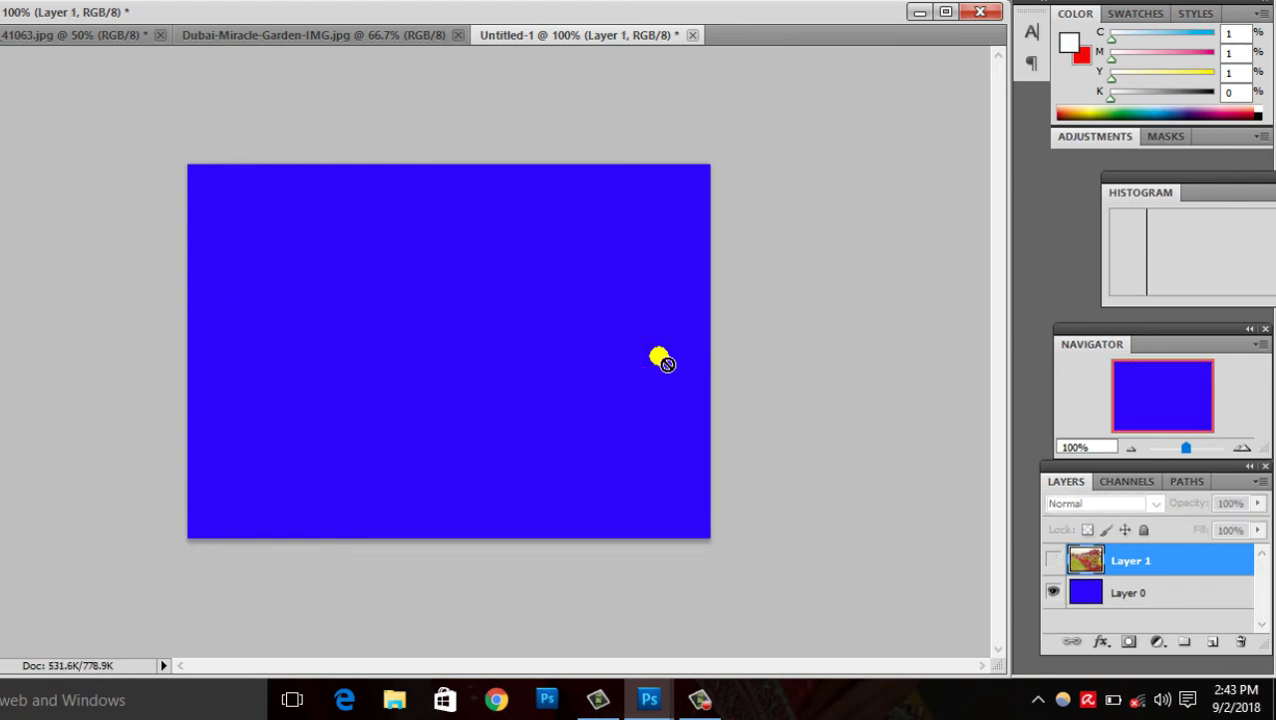
pyautogui.click(660, 357)
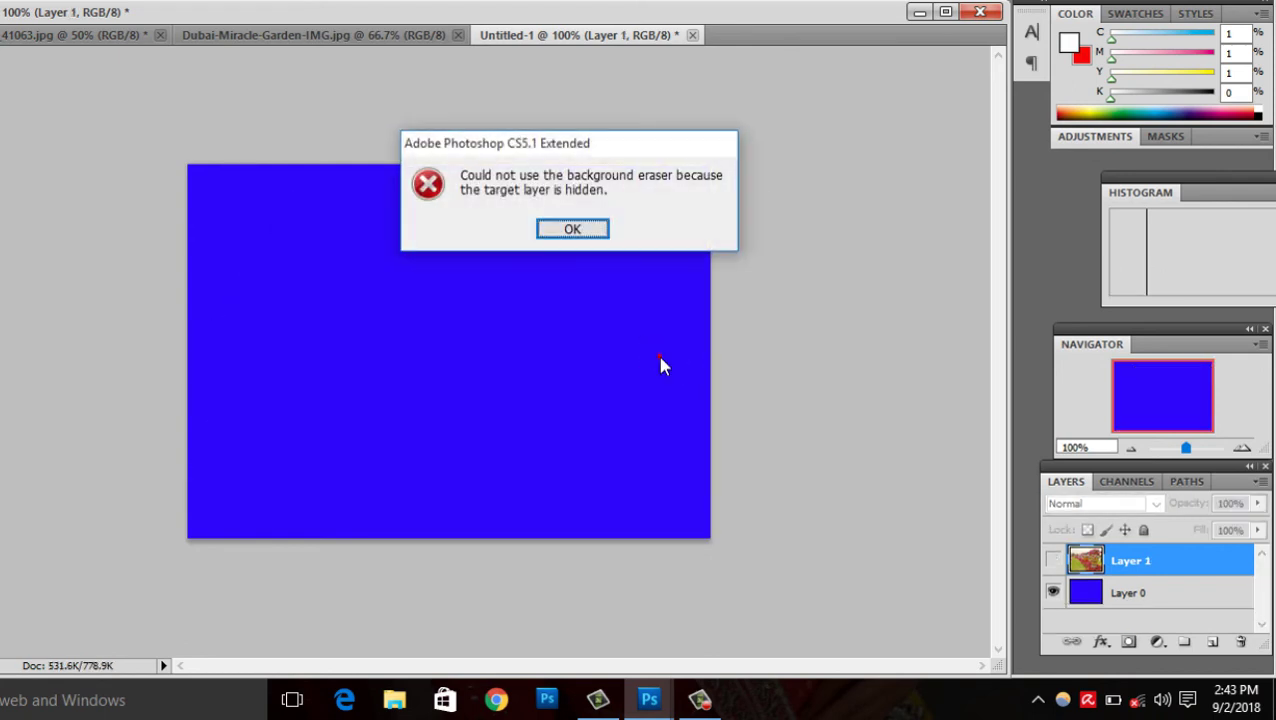
pyautogui.click(591, 230)
pyautogui.hotkey('ctrl', 'z')
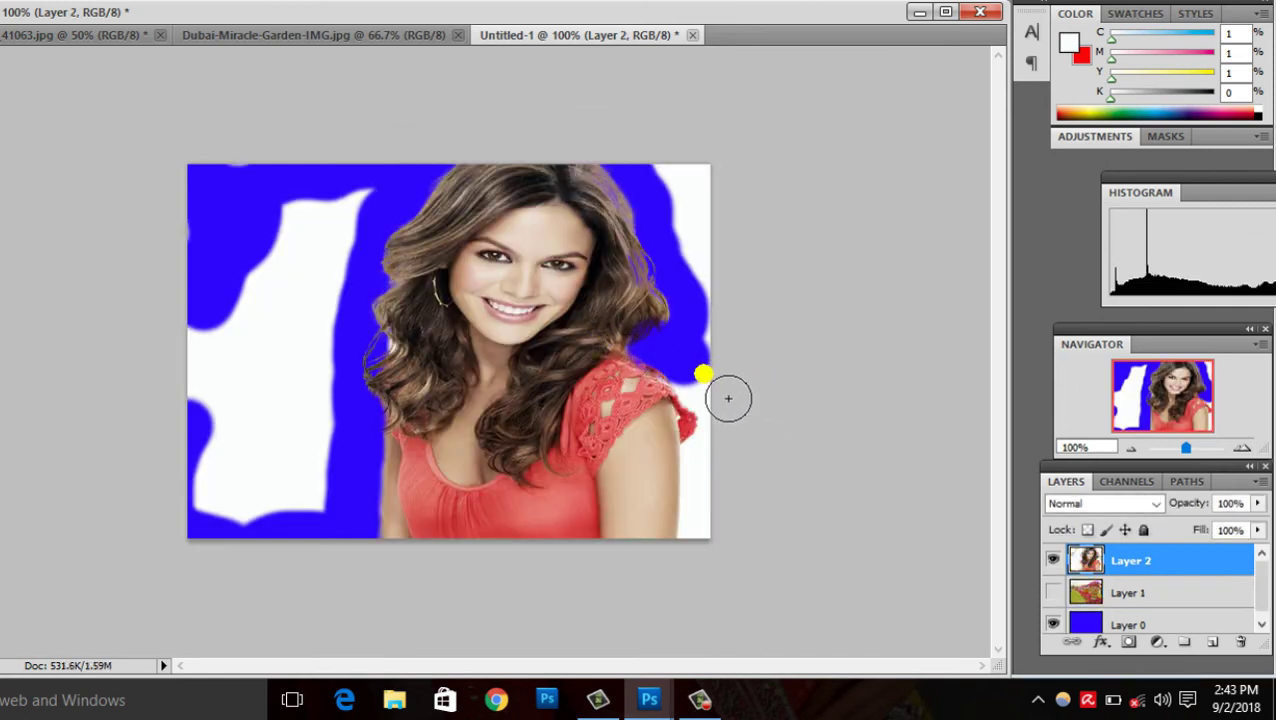
# Step: Undo the last stroke, then erase leftover white along the right edge, top-right corner and left side
pyautogui.hotkey('ctrl', 'alt', 'z')
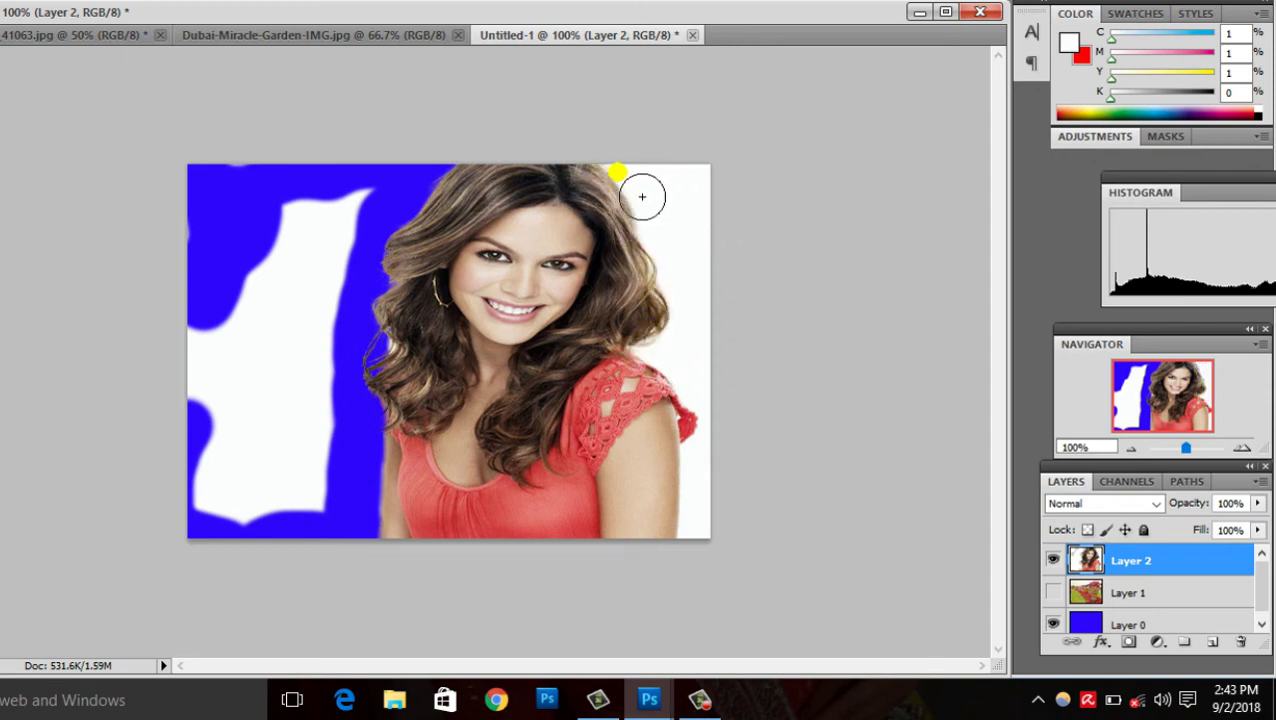
pyautogui.moveTo(636, 193); pyautogui.dragTo(698, 310)
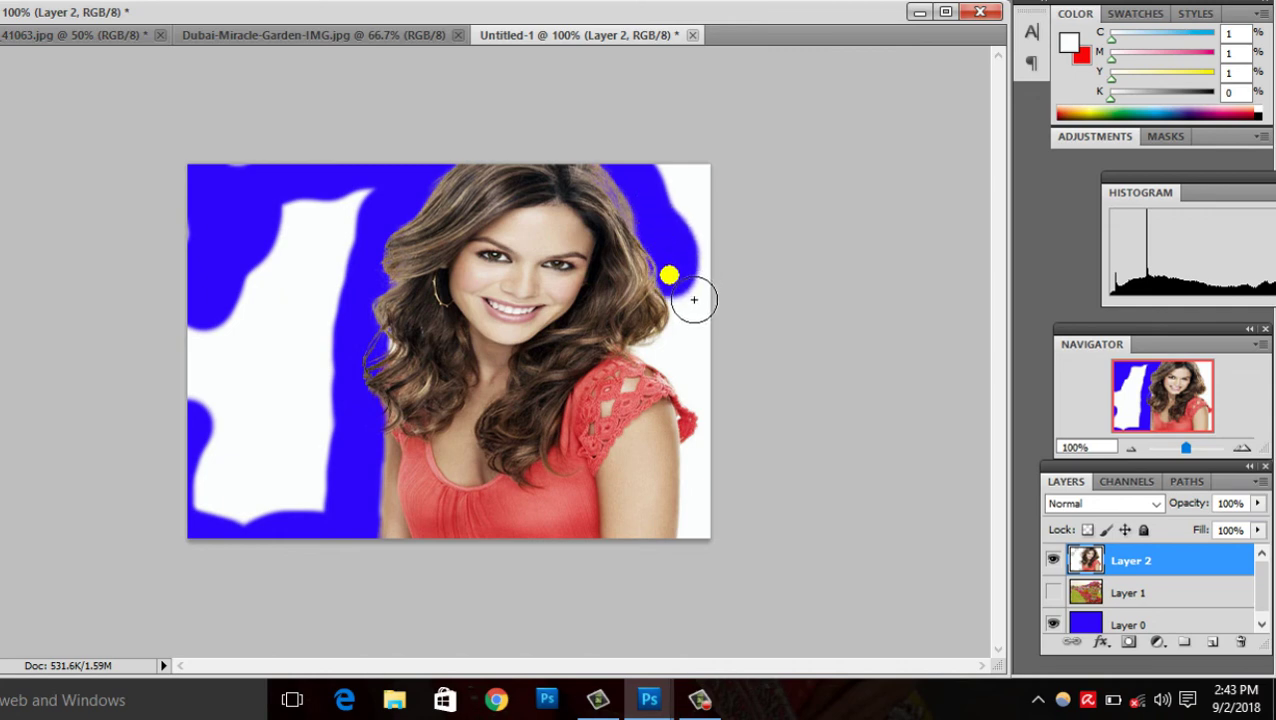
pyautogui.moveTo(705, 313)
pyautogui.mouseDown()
pyautogui.moveTo(703, 373)
pyautogui.moveTo(689, 377)
pyautogui.moveTo(717, 401)
pyautogui.moveTo(735, 464)
pyautogui.moveTo(721, 549)
pyautogui.mouseUp()
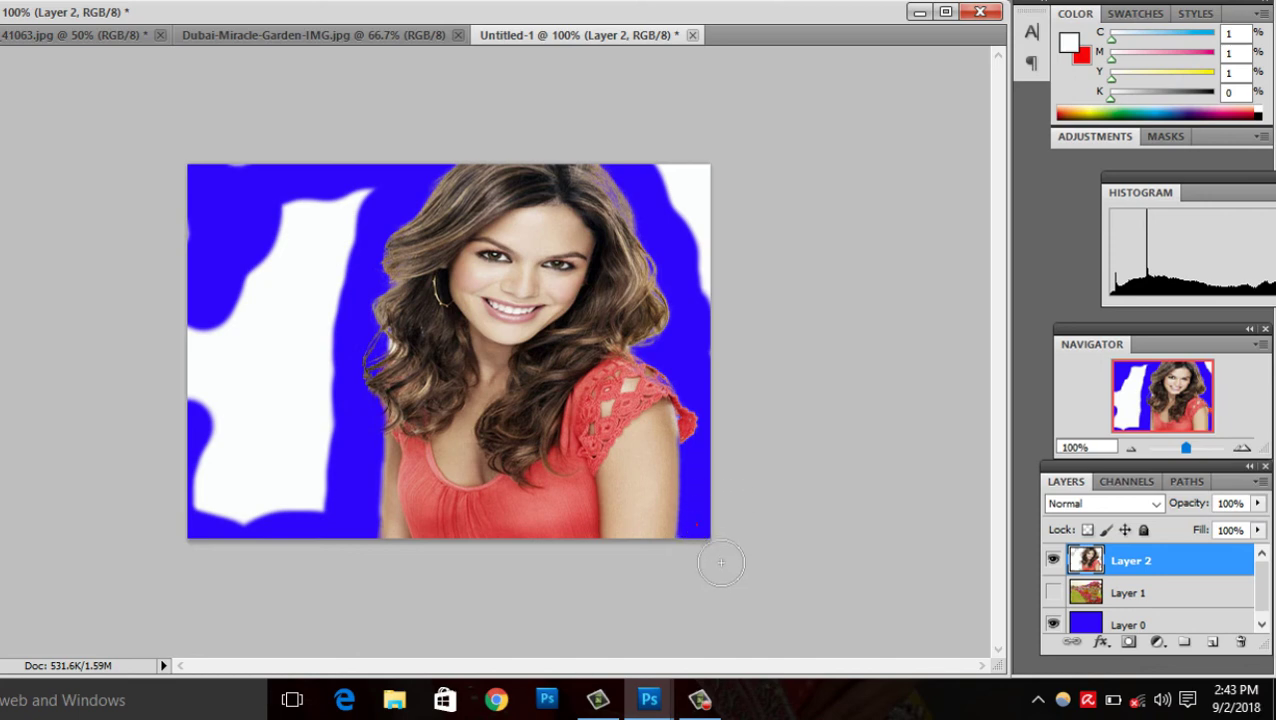
pyautogui.moveTo(786, 251)
pyautogui.mouseDown()
pyautogui.moveTo(709, 188)
pyautogui.moveTo(729, 248)
pyautogui.moveTo(722, 295)
pyautogui.mouseUp()
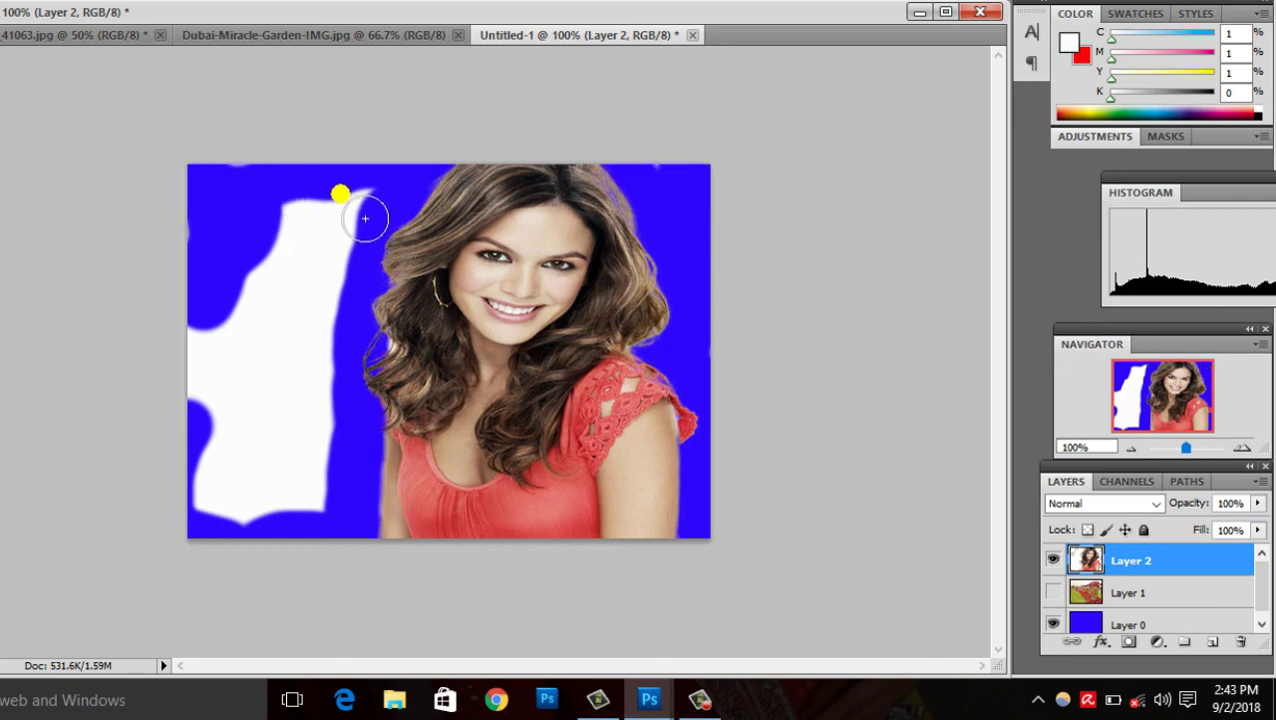
pyautogui.moveTo(365, 218)
pyautogui.mouseDown()
pyautogui.moveTo(228, 305)
pyautogui.moveTo(330, 177)
pyautogui.moveTo(390, 205)
pyautogui.moveTo(305, 441)
pyautogui.moveTo(330, 265)
pyautogui.moveTo(308, 521)
pyautogui.moveTo(345, 504)
pyautogui.moveTo(273, 438)
pyautogui.moveTo(205, 507)
pyautogui.moveTo(251, 535)
pyautogui.moveTo(214, 510)
pyautogui.moveTo(239, 347)
pyautogui.moveTo(273, 325)
pyautogui.moveTo(256, 336)
pyautogui.moveTo(410, 370)
pyautogui.mouseUp()
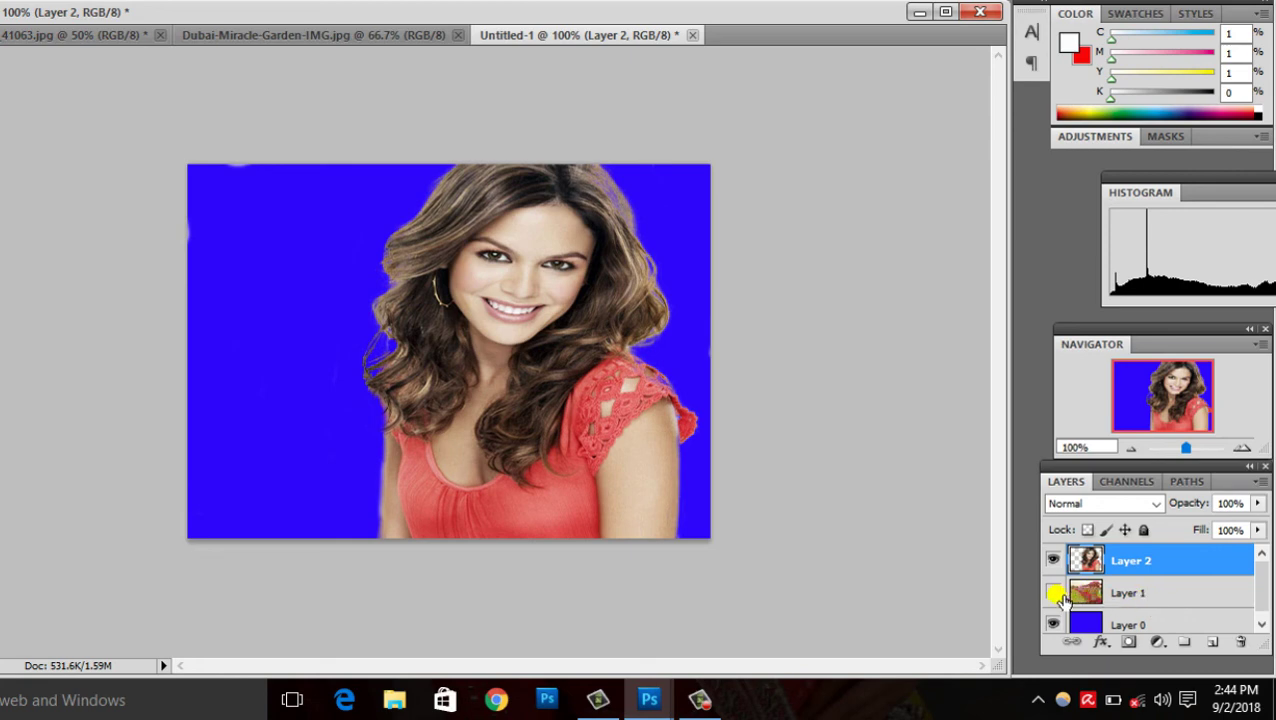
# Step: Turn on Layer 1's visibility so the flower garden appears behind the woman
pyautogui.click(1055, 592)
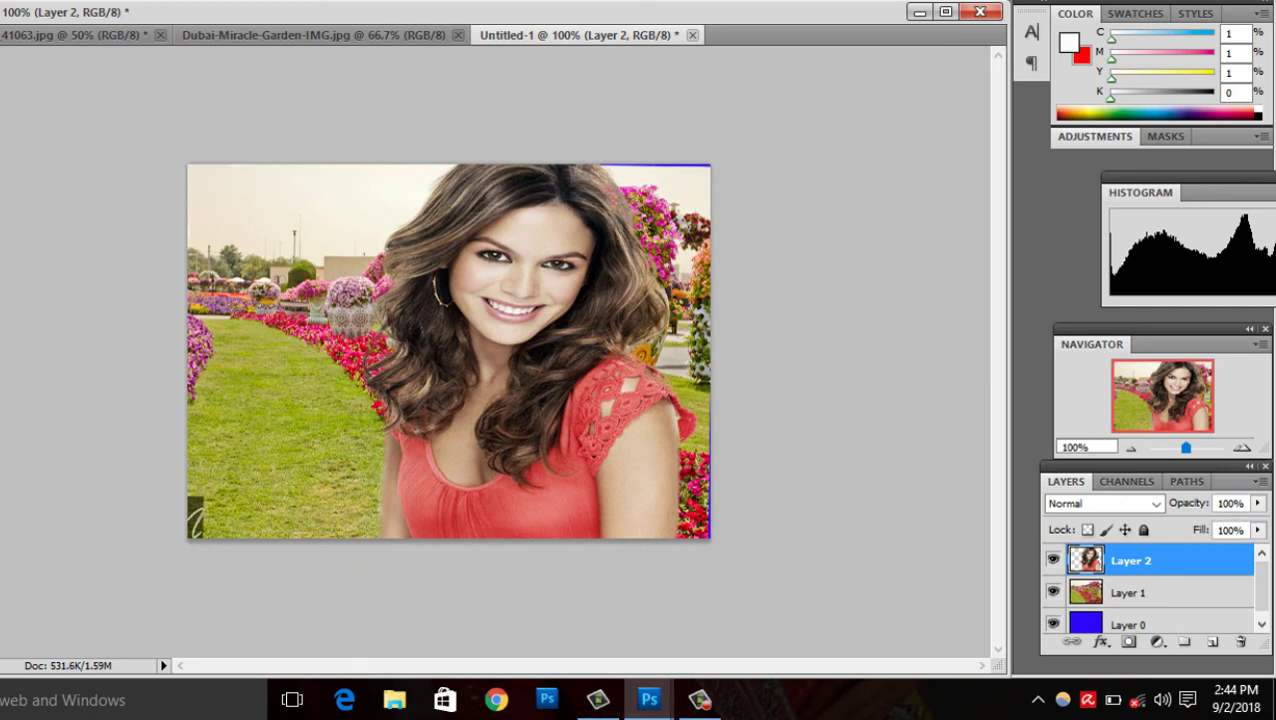
# Step: Free Transform Layer 2, scaling and stretching the portrait to fill the canvas height
pyautogui.hotkey('ctrl', 't')
pyautogui.moveTo(561, 249); pyautogui.dragTo(563, 282)
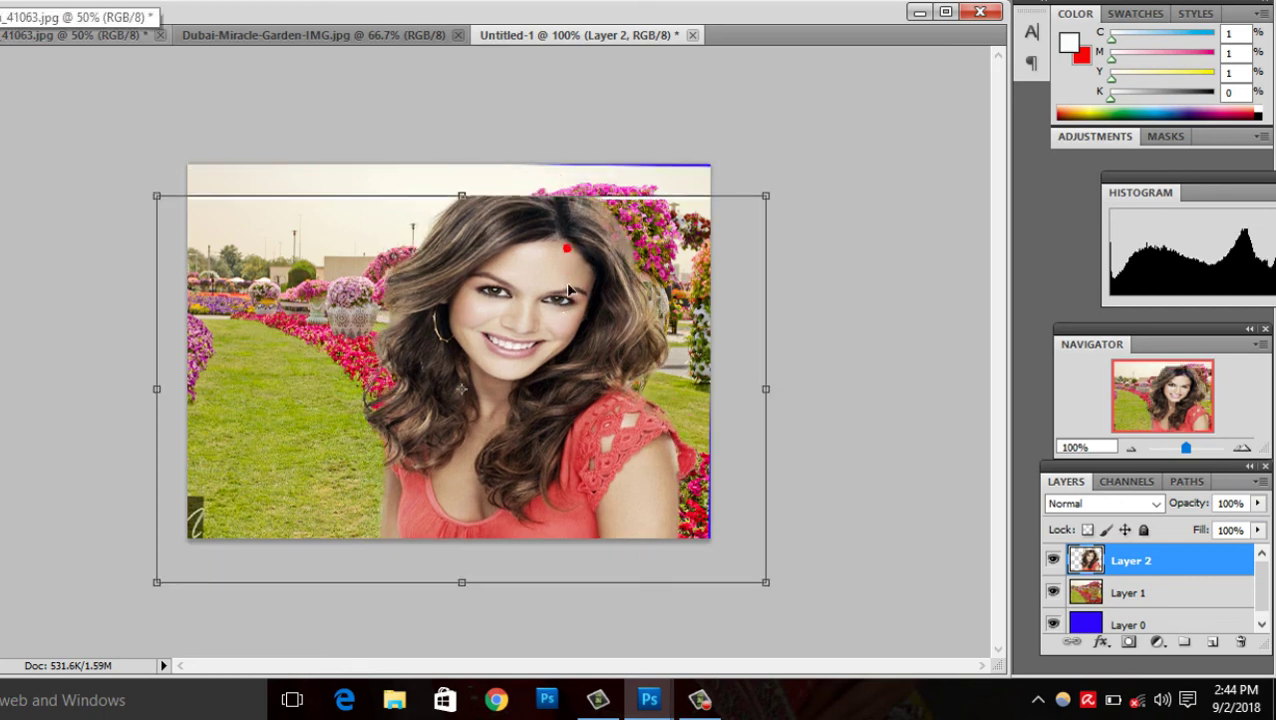
pyautogui.moveTo(768, 588)
pyautogui.mouseDown()
pyautogui.moveTo(572, 466)
pyautogui.moveTo(615, 479)
pyautogui.mouseUp()
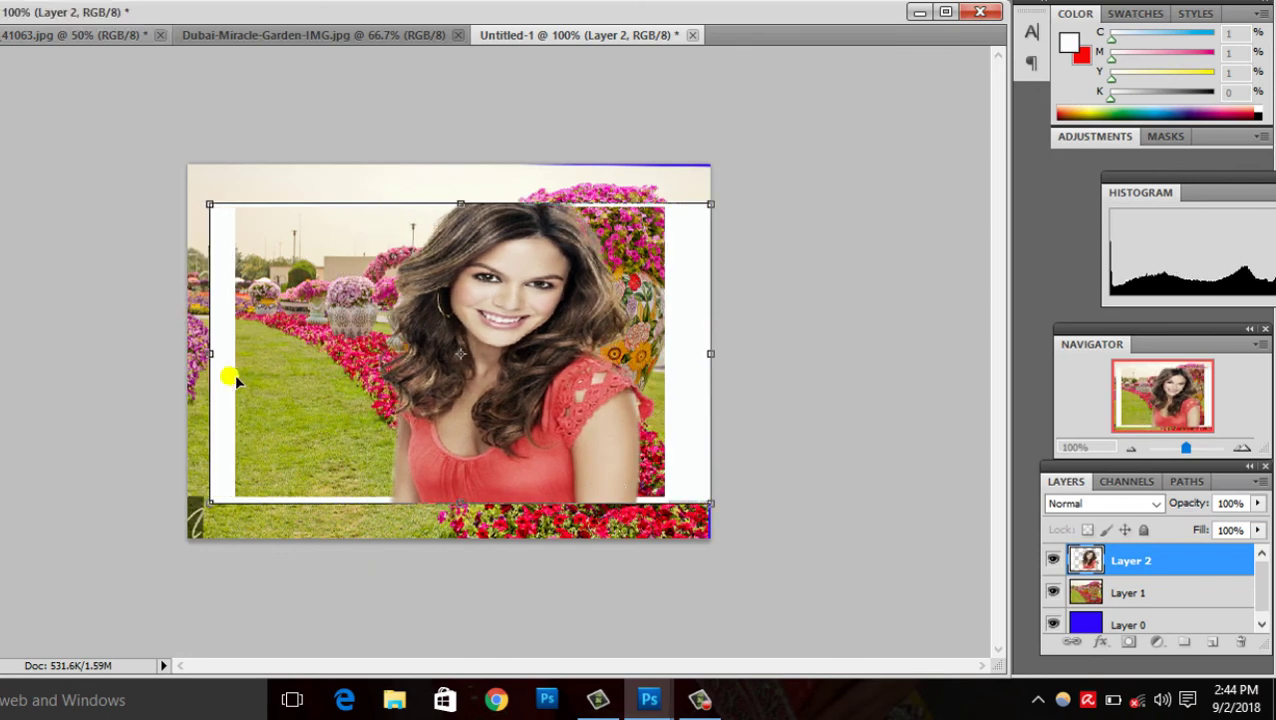
pyautogui.moveTo(209, 354)
pyautogui.mouseDown()
pyautogui.moveTo(182, 370)
pyautogui.moveTo(105, 362)
pyautogui.mouseUp()
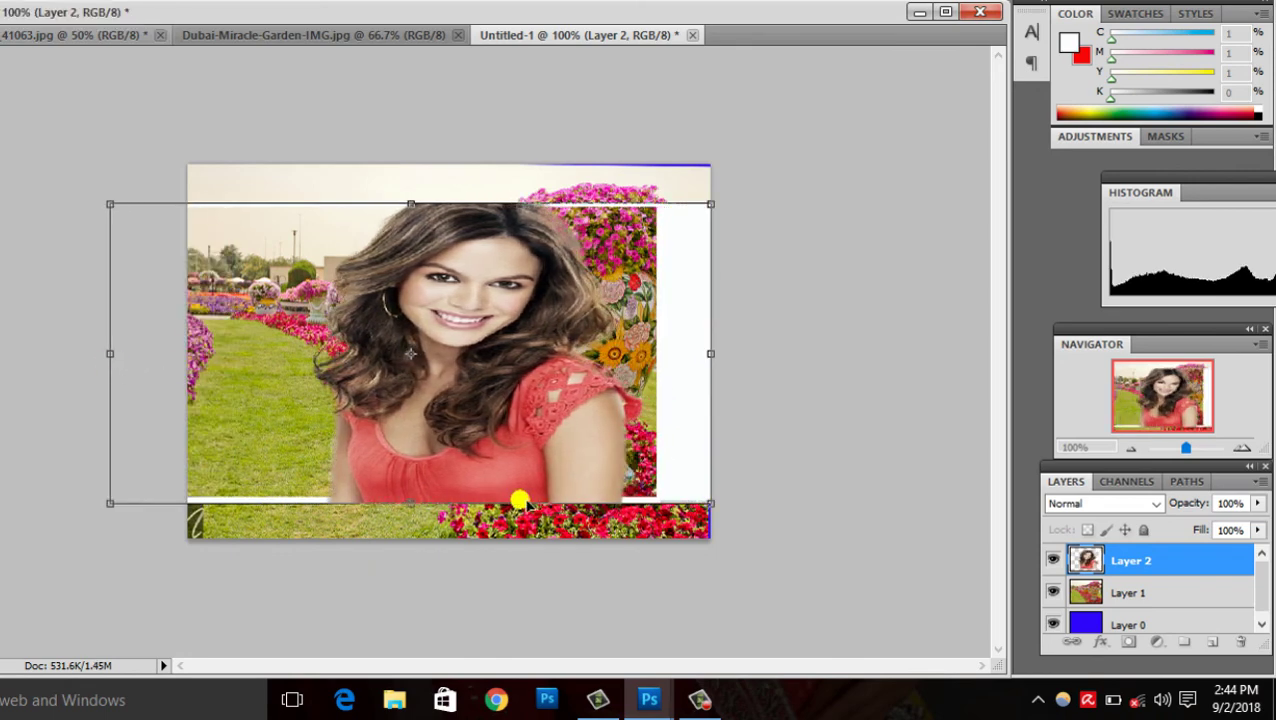
pyautogui.moveTo(708, 506); pyautogui.dragTo(784, 549)
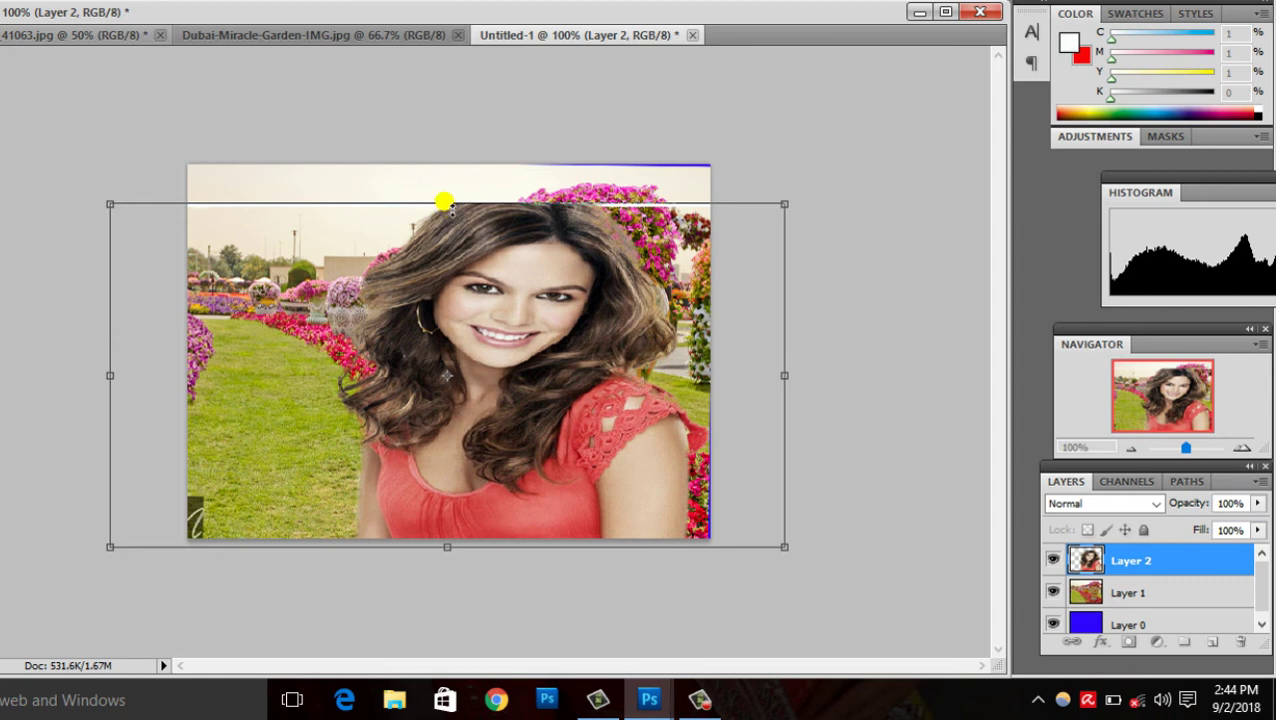
pyautogui.moveTo(447, 206); pyautogui.dragTo(445, 164)
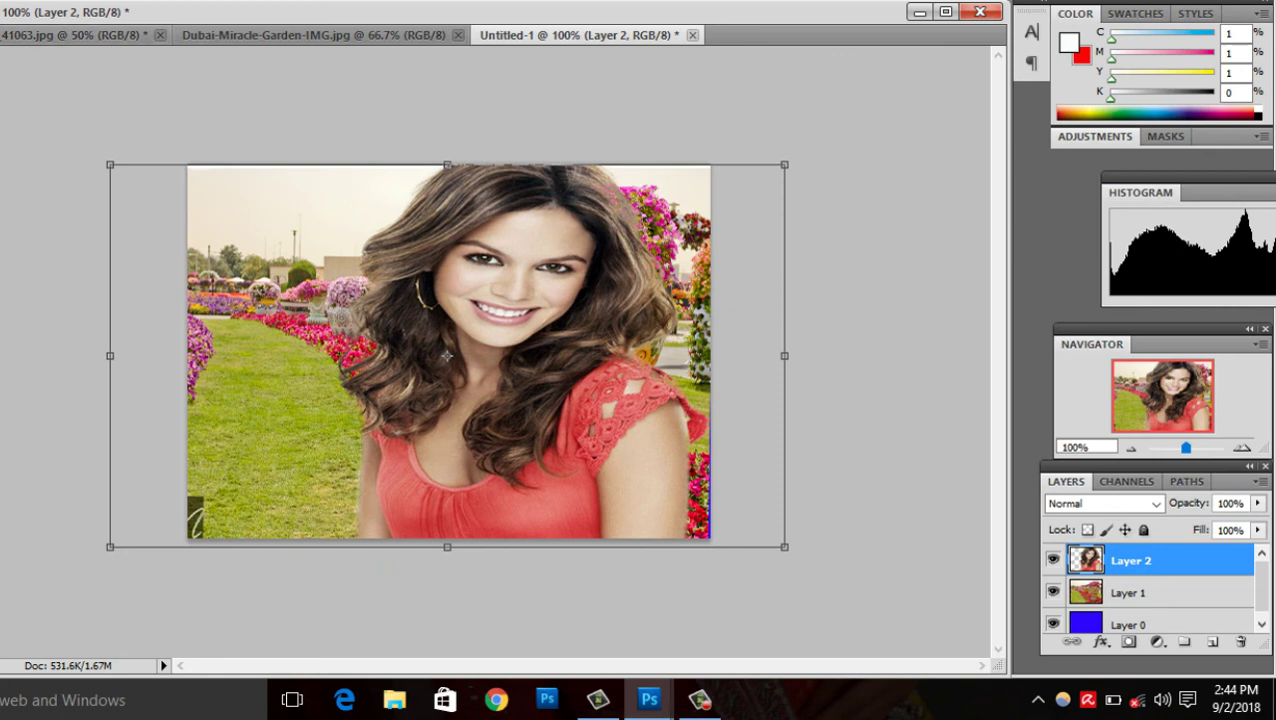
pyautogui.press('Return')
pyautogui.rightClick(2, 291)
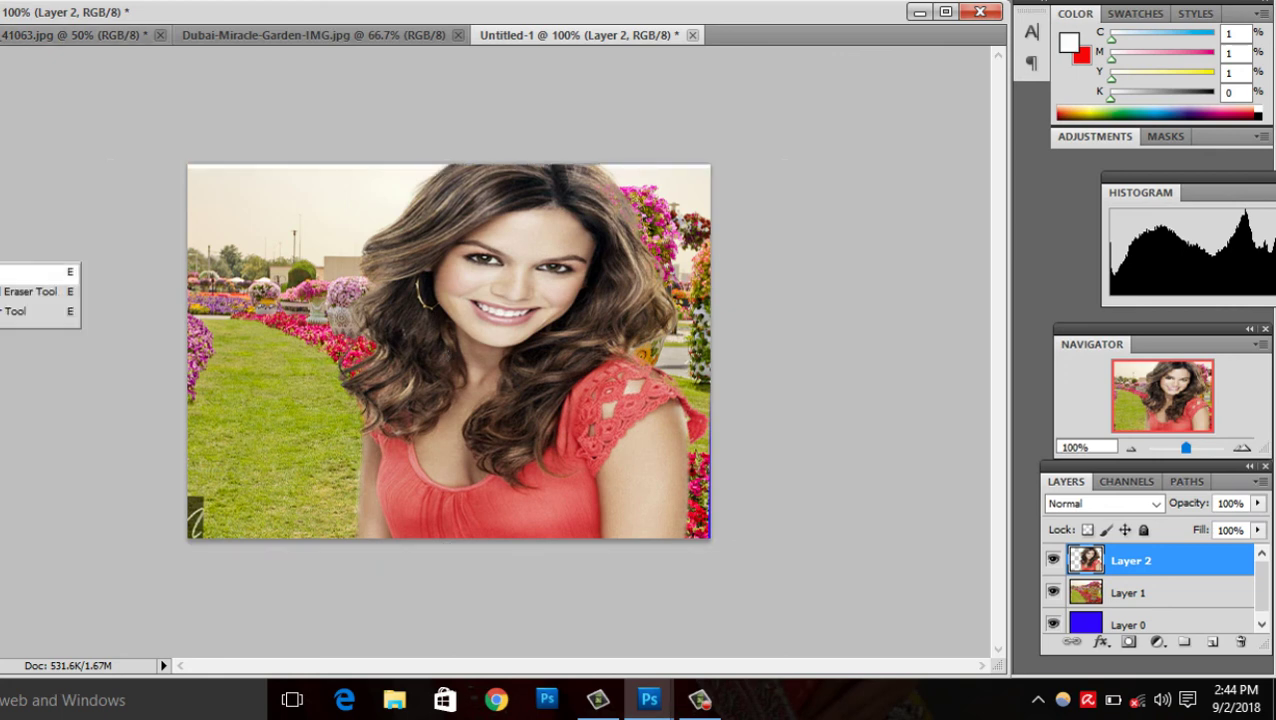
pyautogui.click(30, 291)
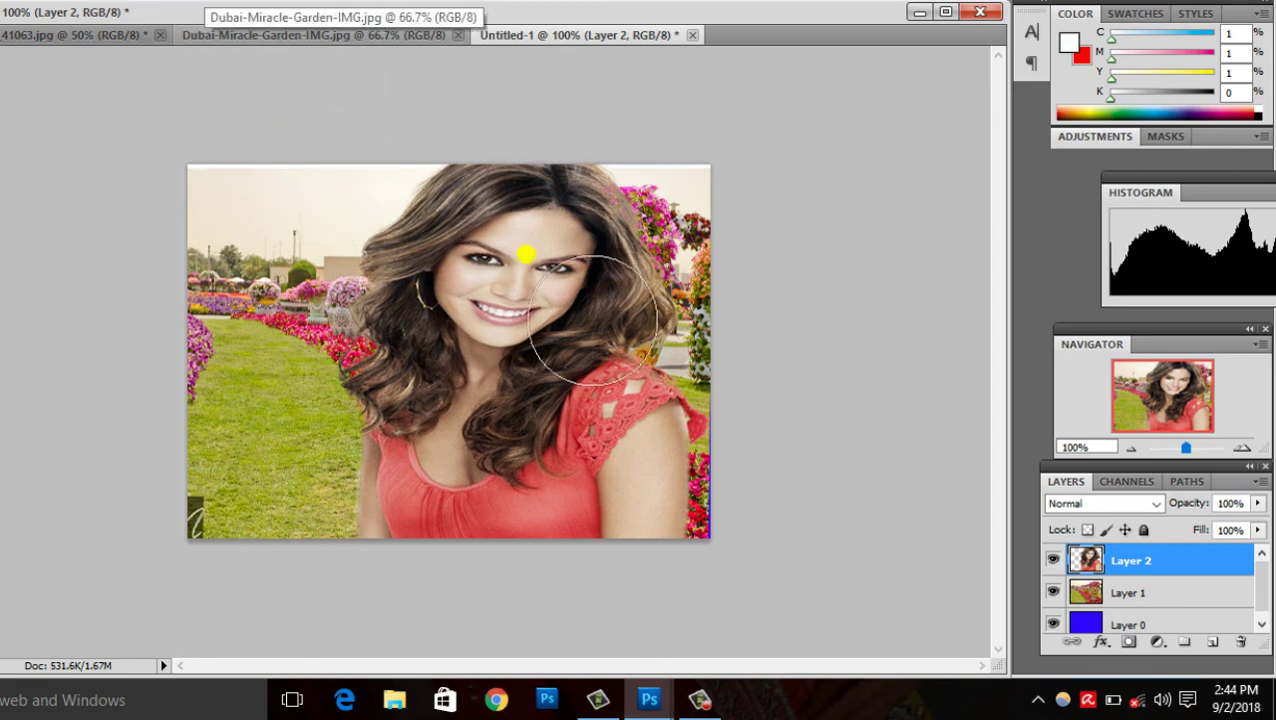
pyautogui.moveTo(503, 265)
pyautogui.mouseDown()
pyautogui.moveTo(505, 385)
pyautogui.moveTo(450, 464)
pyautogui.moveTo(473, 487)
pyautogui.moveTo(570, 271)
pyautogui.moveTo(578, 416)
pyautogui.moveTo(473, 450)
pyautogui.moveTo(382, 353)
pyautogui.mouseUp()
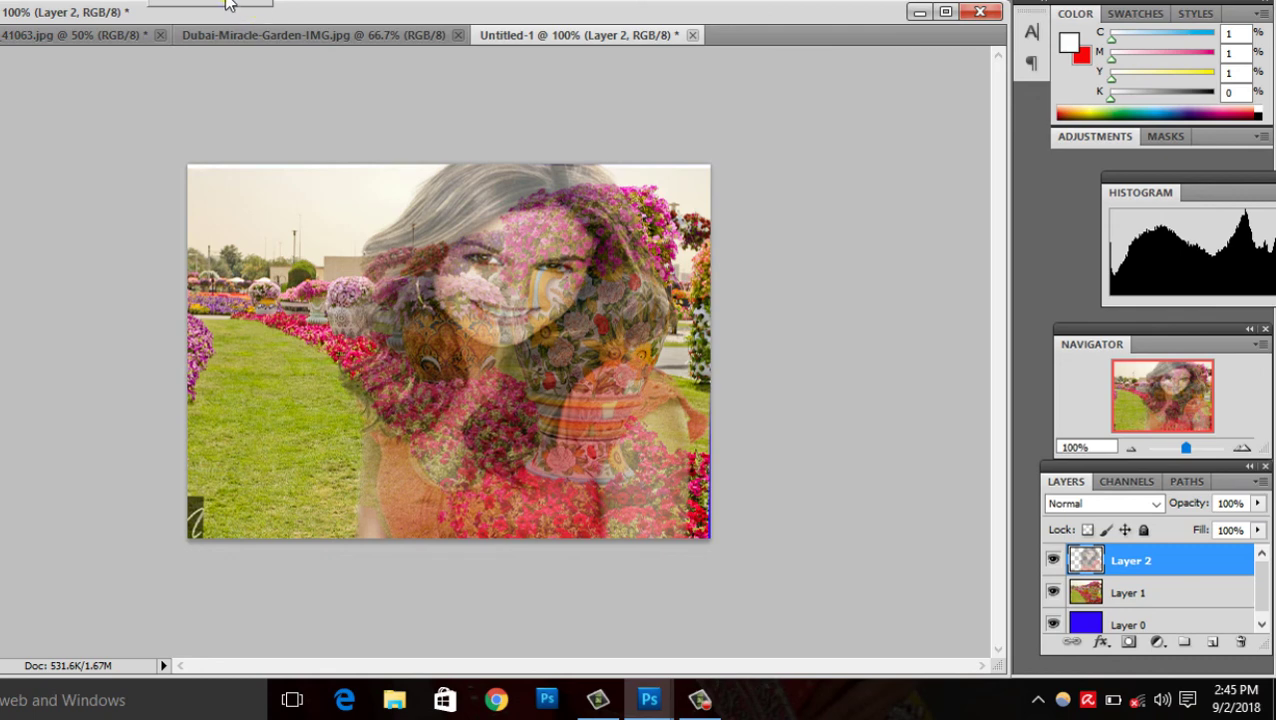
pyautogui.moveTo(393, 114)
pyautogui.mouseDown()
pyautogui.moveTo(550, 505)
pyautogui.moveTo(545, 255)
pyautogui.moveTo(441, 532)
pyautogui.moveTo(581, 584)
pyautogui.moveTo(596, 545)
pyautogui.mouseUp()
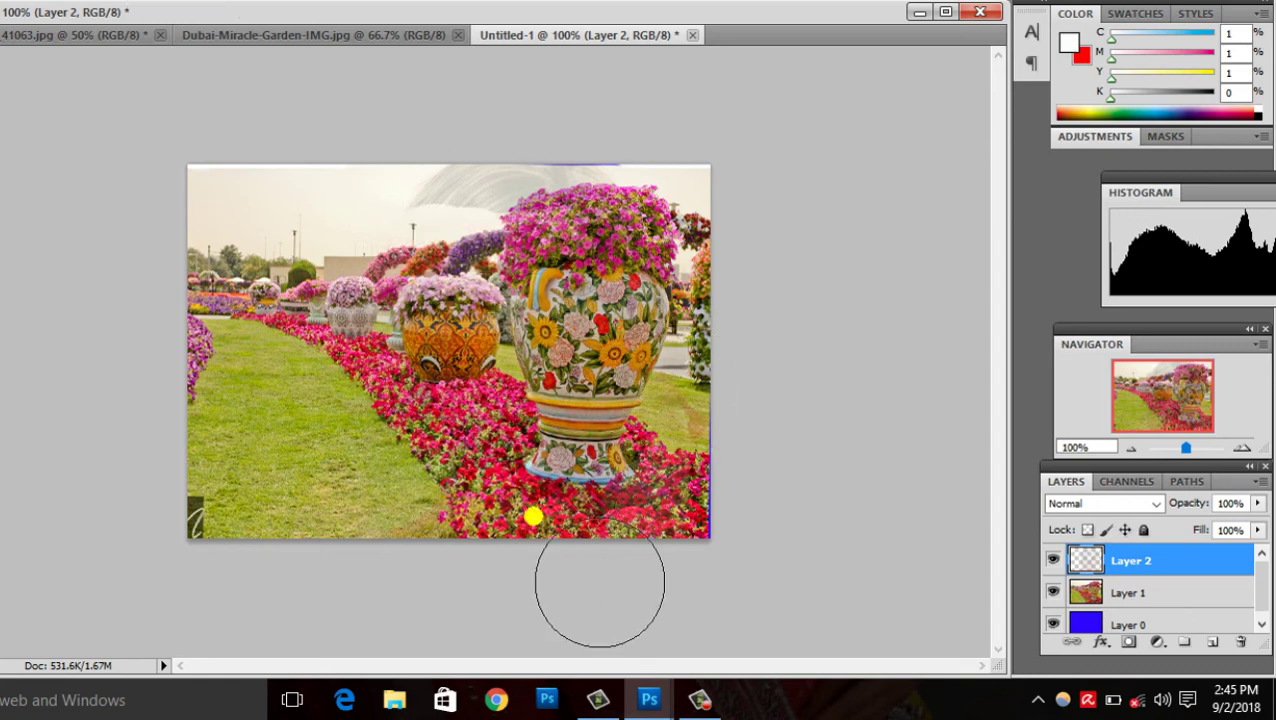
pyautogui.moveTo(533, 515); pyautogui.dragTo(596, 344)
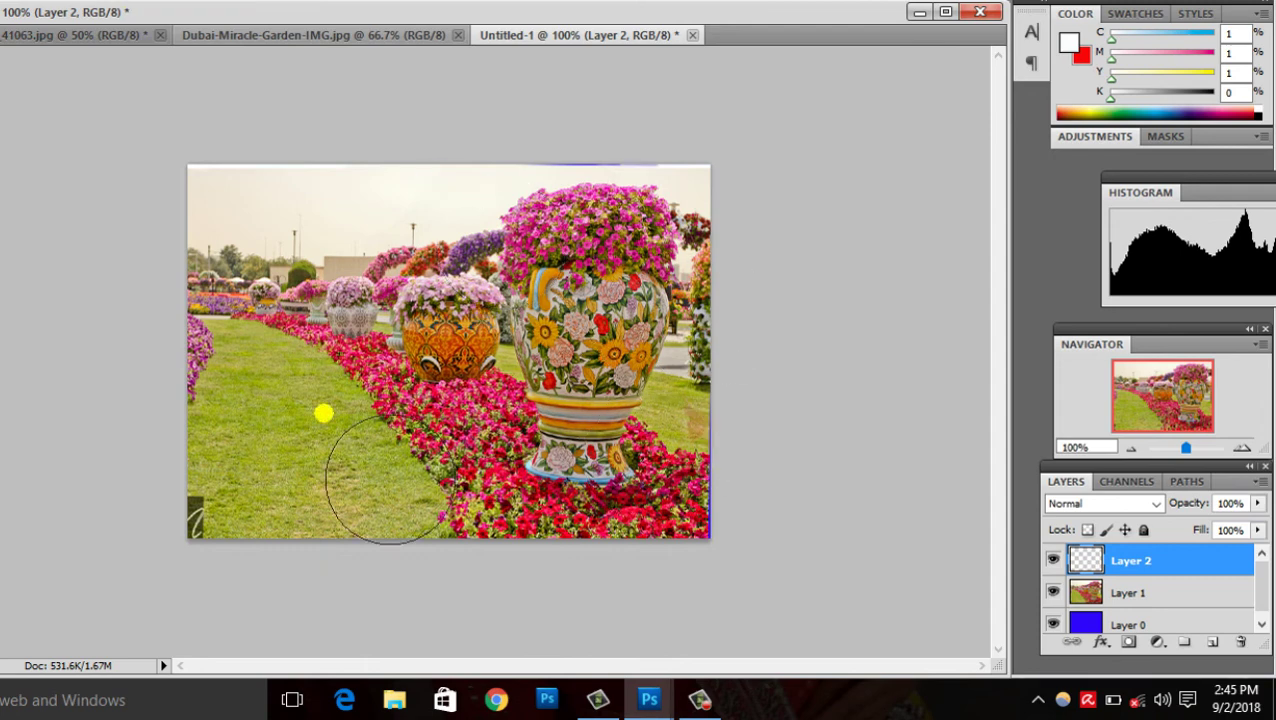
pyautogui.click(1133, 595)
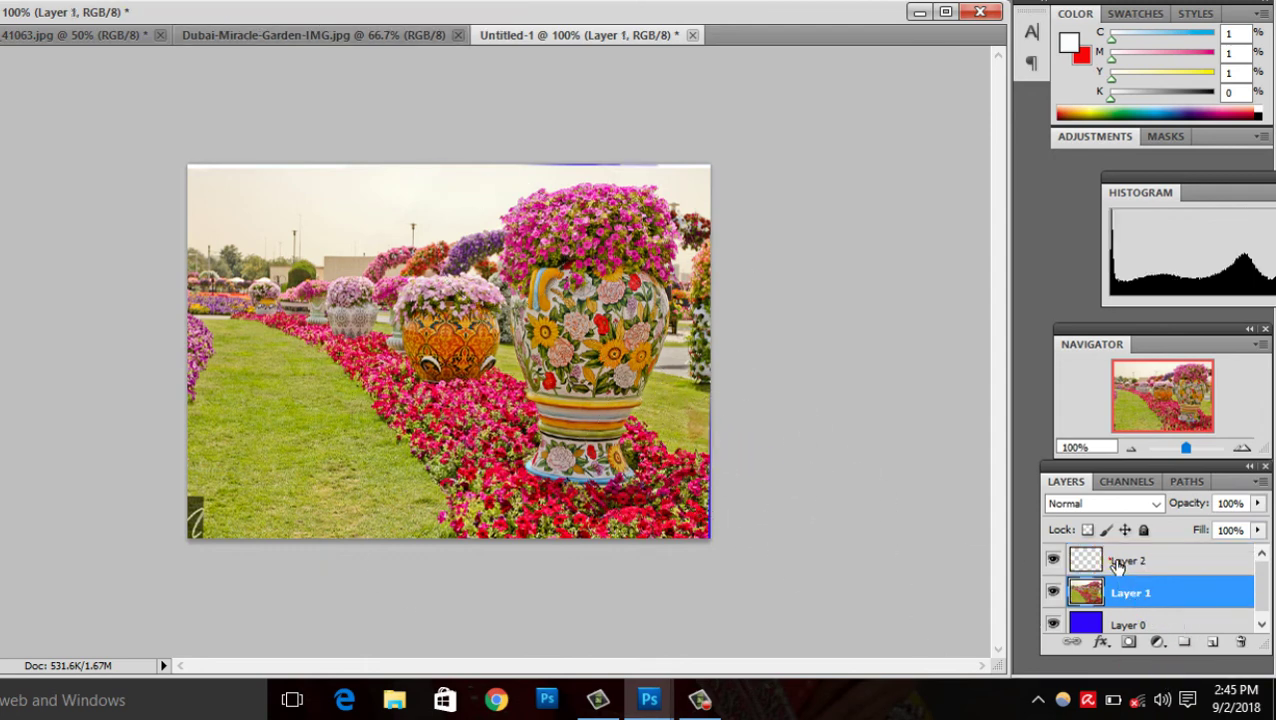
pyautogui.click(1110, 562)
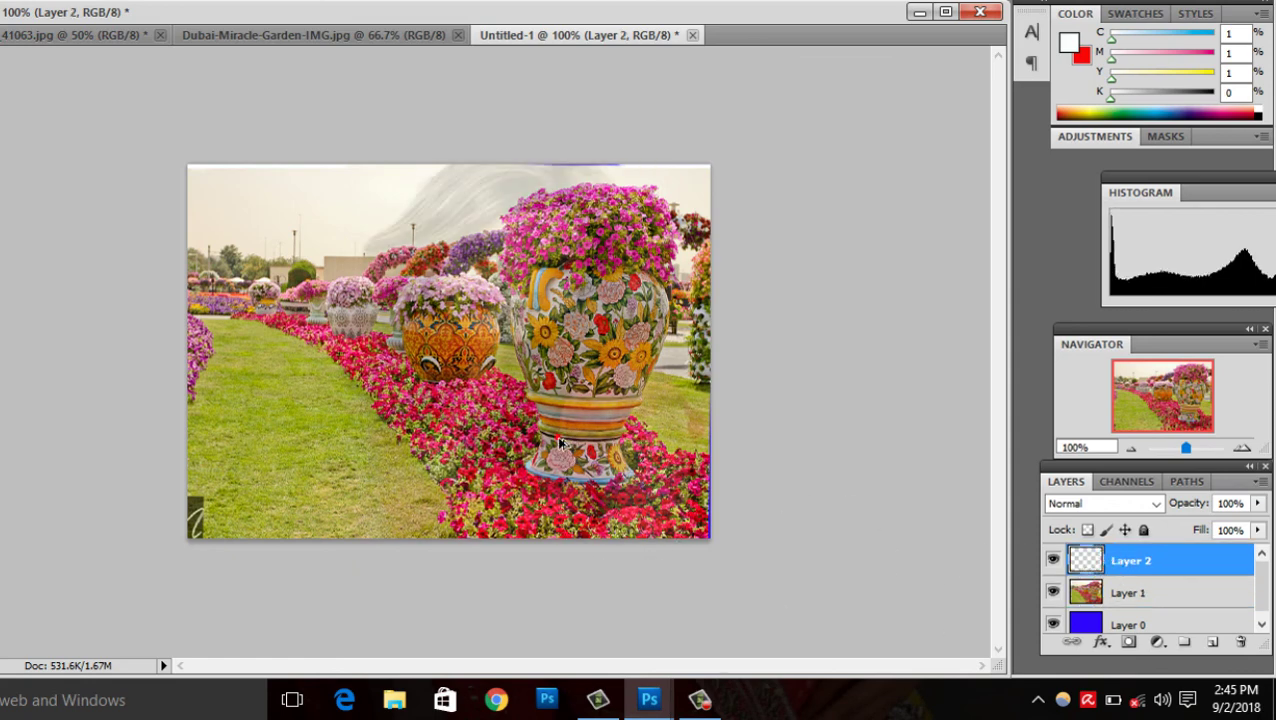
pyautogui.hotkey('ctrl', 'v')
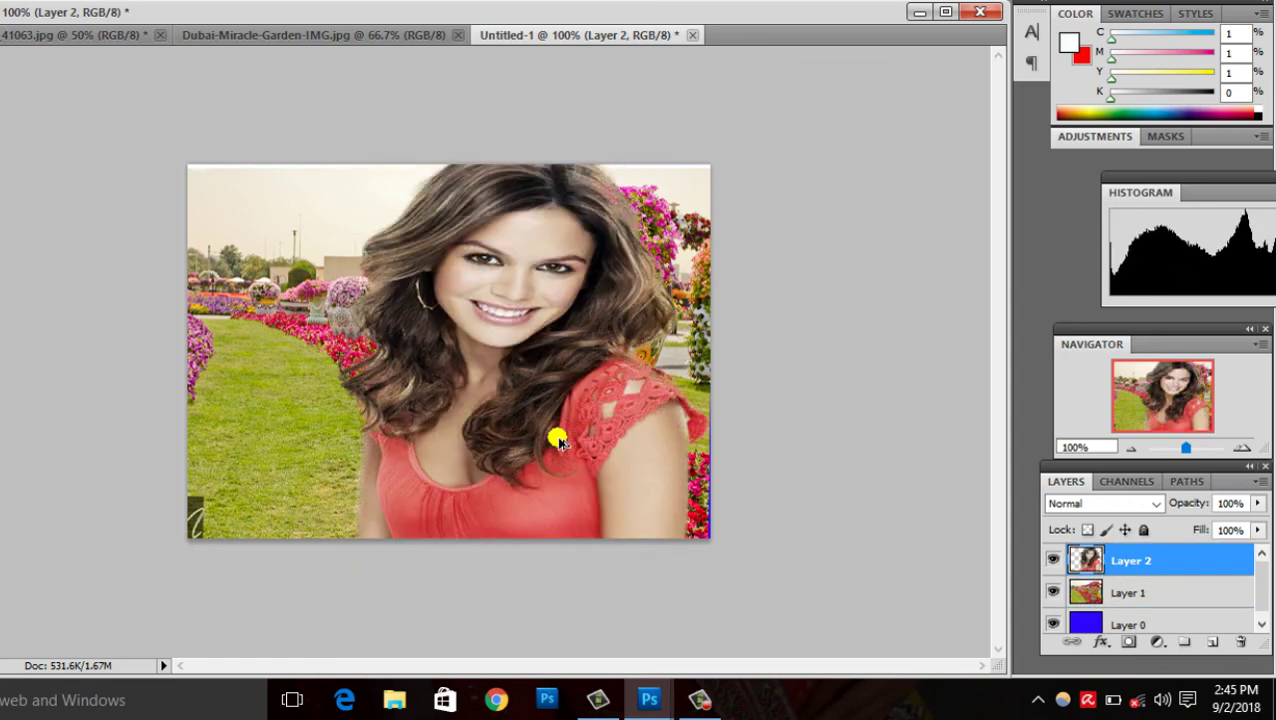
# Step: Erase across the woman's face, hair and chest on Layer 2 so the garden flowers show through
pyautogui.press('e')
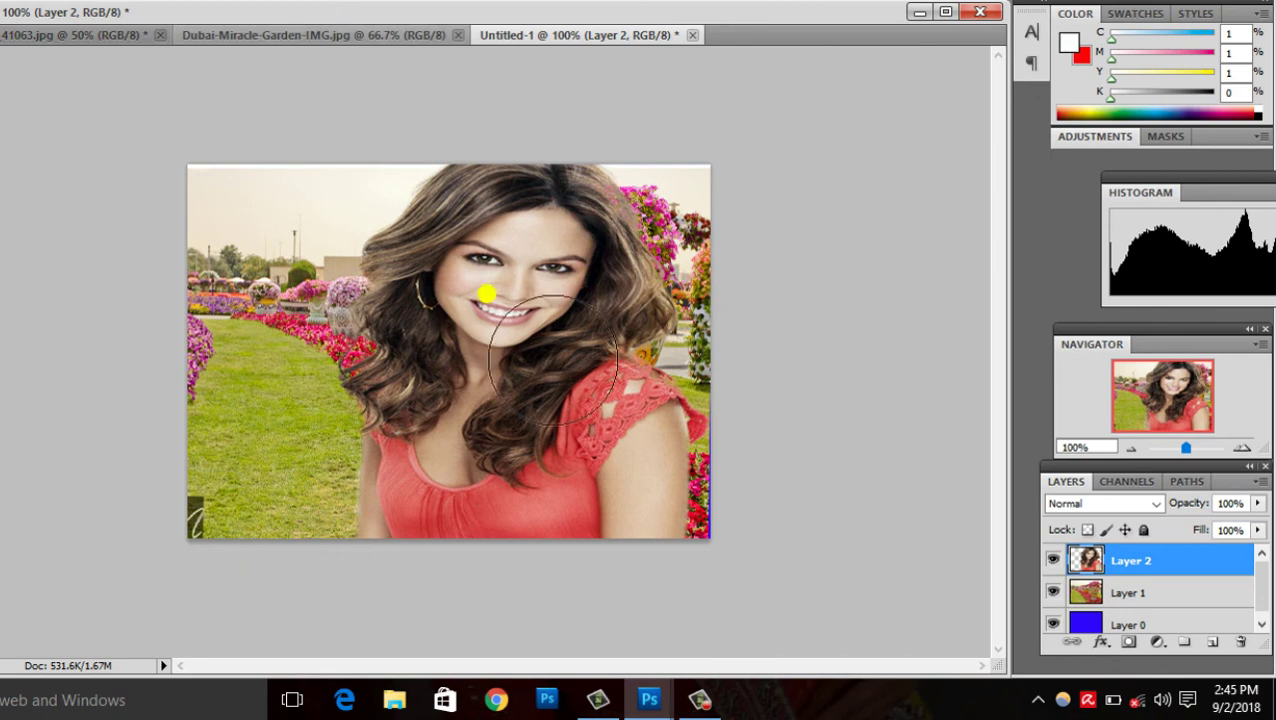
pyautogui.moveTo(553, 358)
pyautogui.mouseDown()
pyautogui.moveTo(600, 420)
pyautogui.moveTo(514, 321)
pyautogui.moveTo(499, 491)
pyautogui.moveTo(572, 478)
pyautogui.moveTo(692, 313)
pyautogui.moveTo(427, 578)
pyautogui.moveTo(612, 370)
pyautogui.mouseUp()
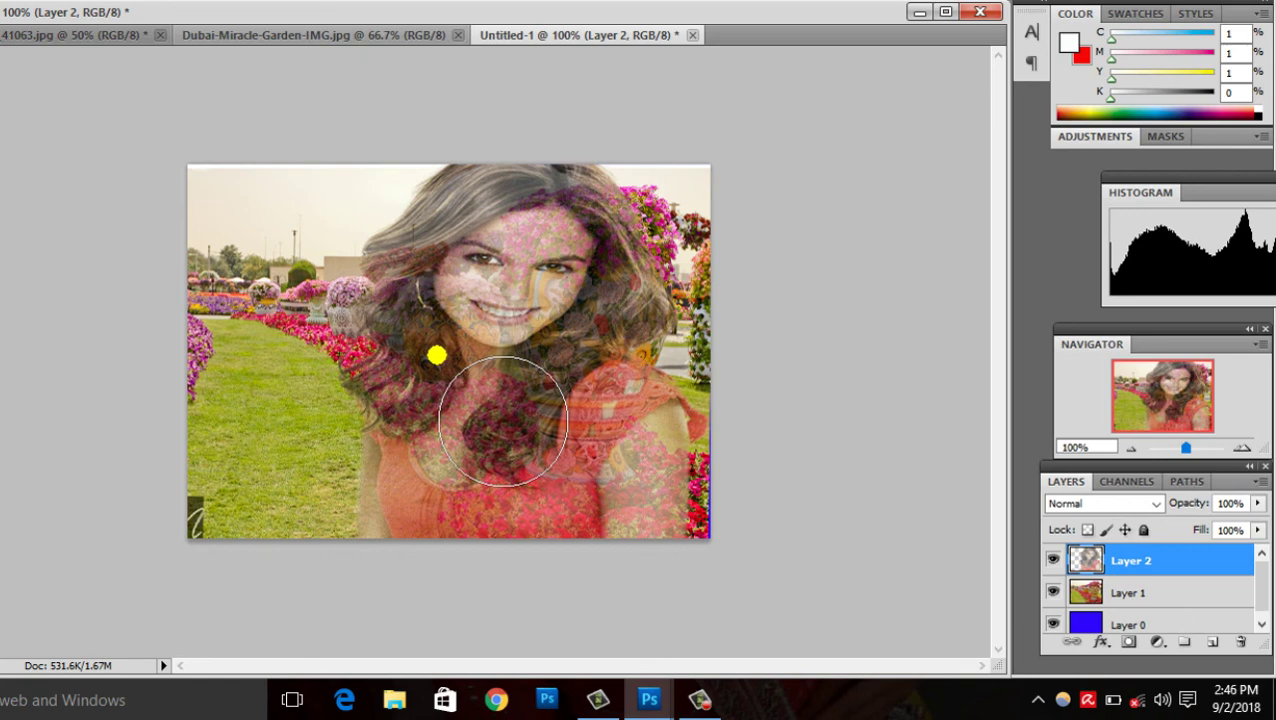
pyautogui.click(699, 699)
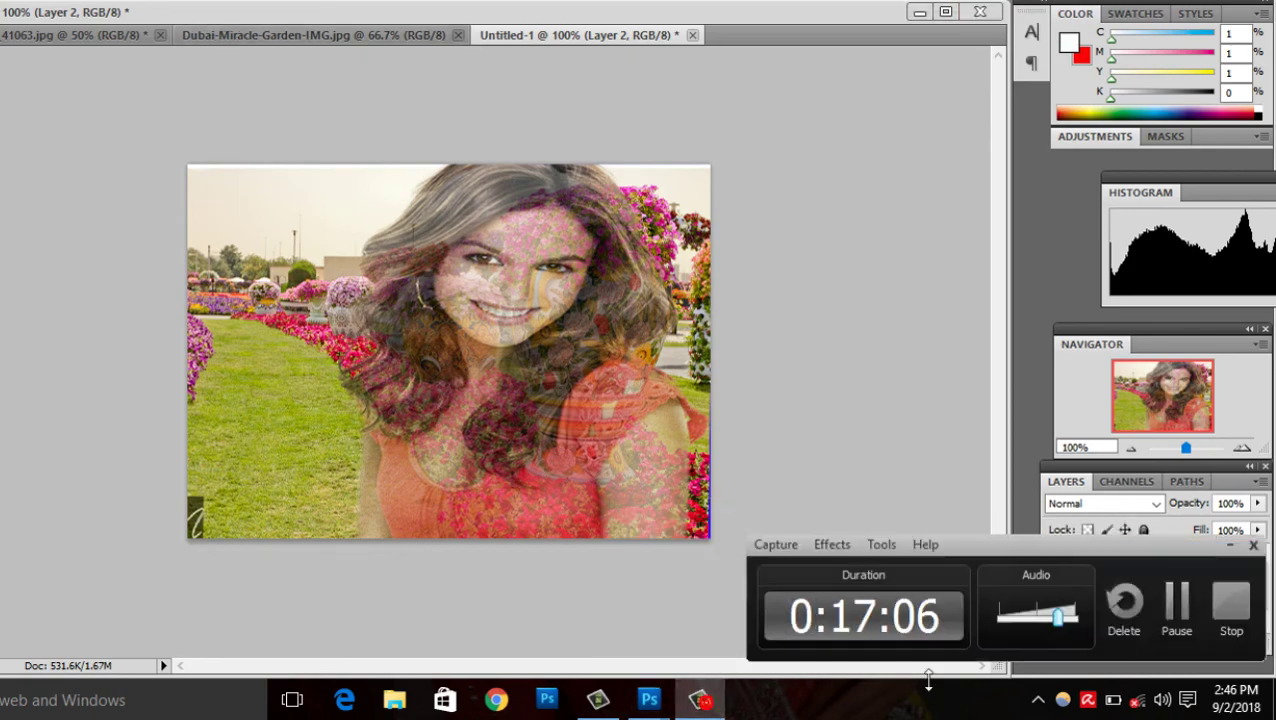